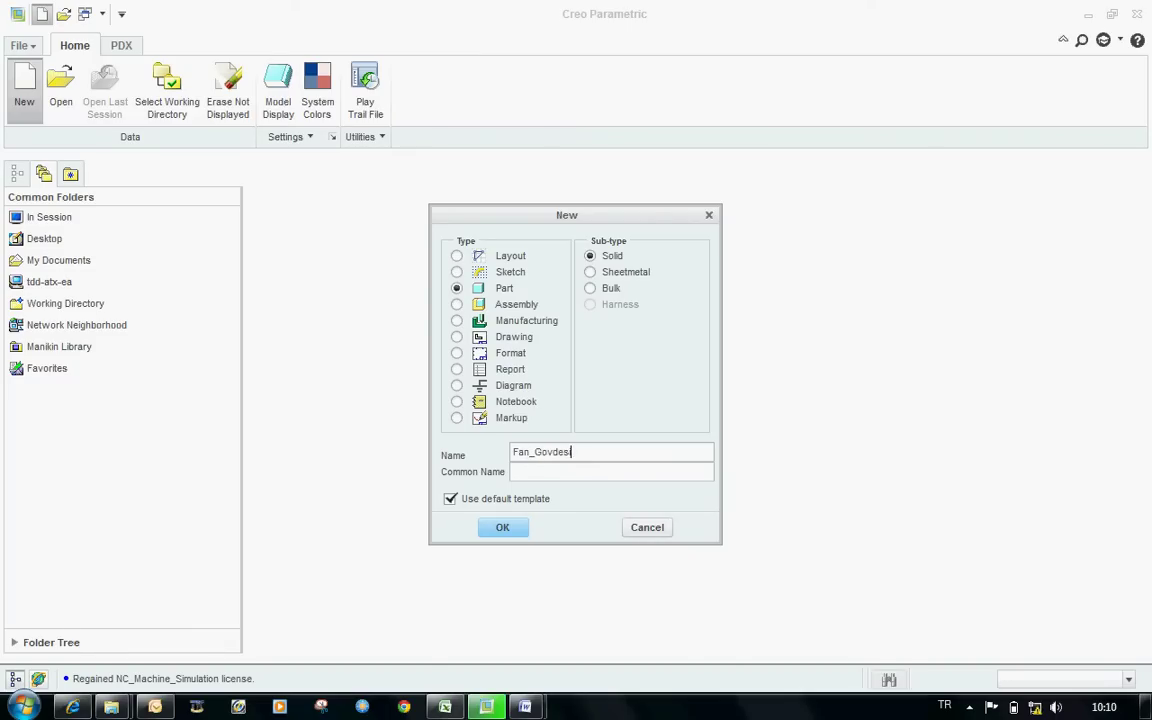
Step: Create the solid part Fan_Govdesi with the default template and start an Extrude sketch on the TOP plane
{"action": "key", "text": "Return"}
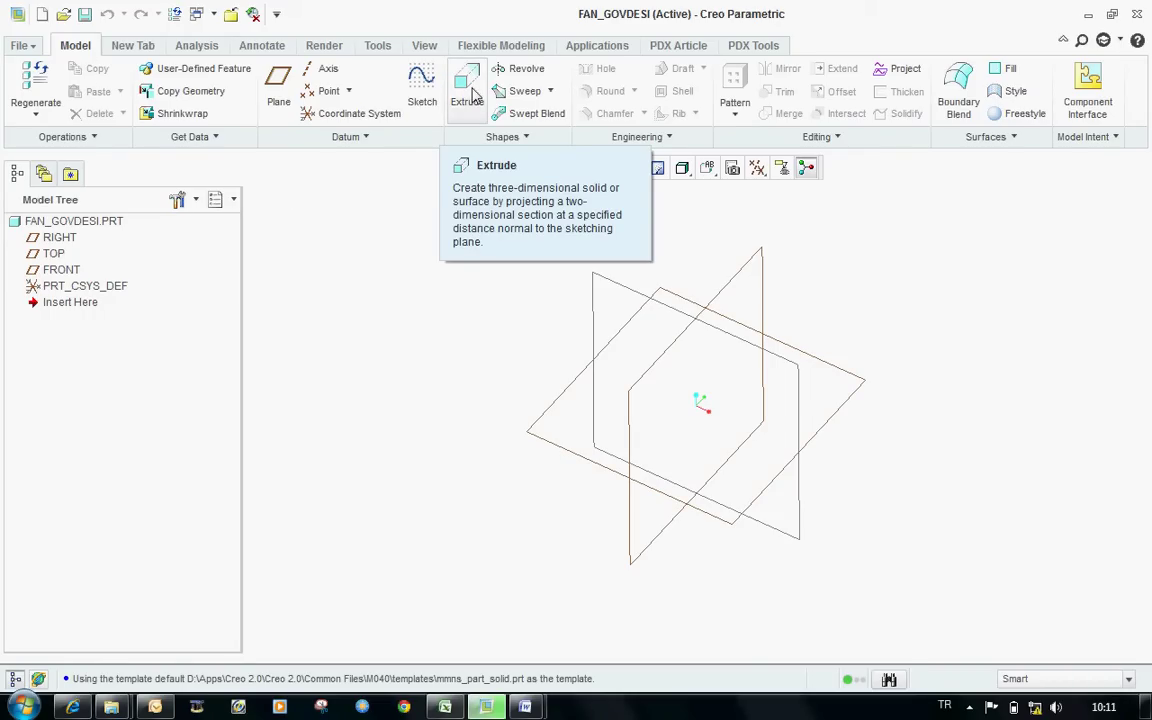
{"action": "left_click", "coordinate": [474, 94]}
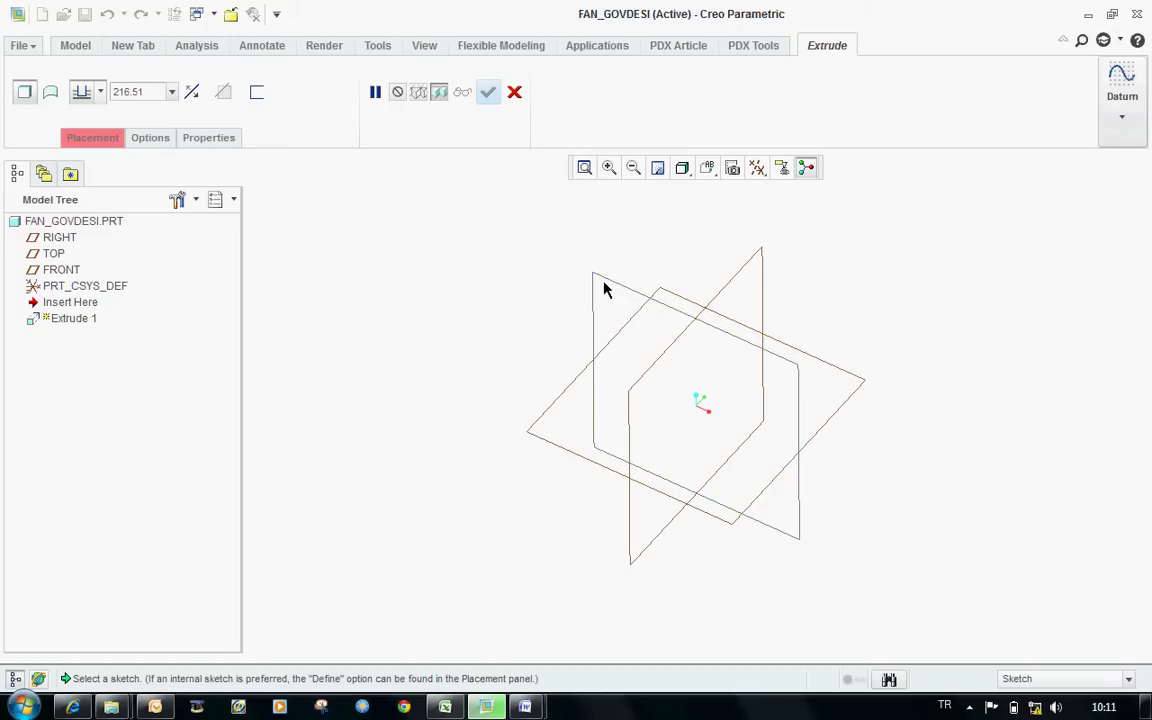
{"action": "left_click", "coordinate": [632, 294]}
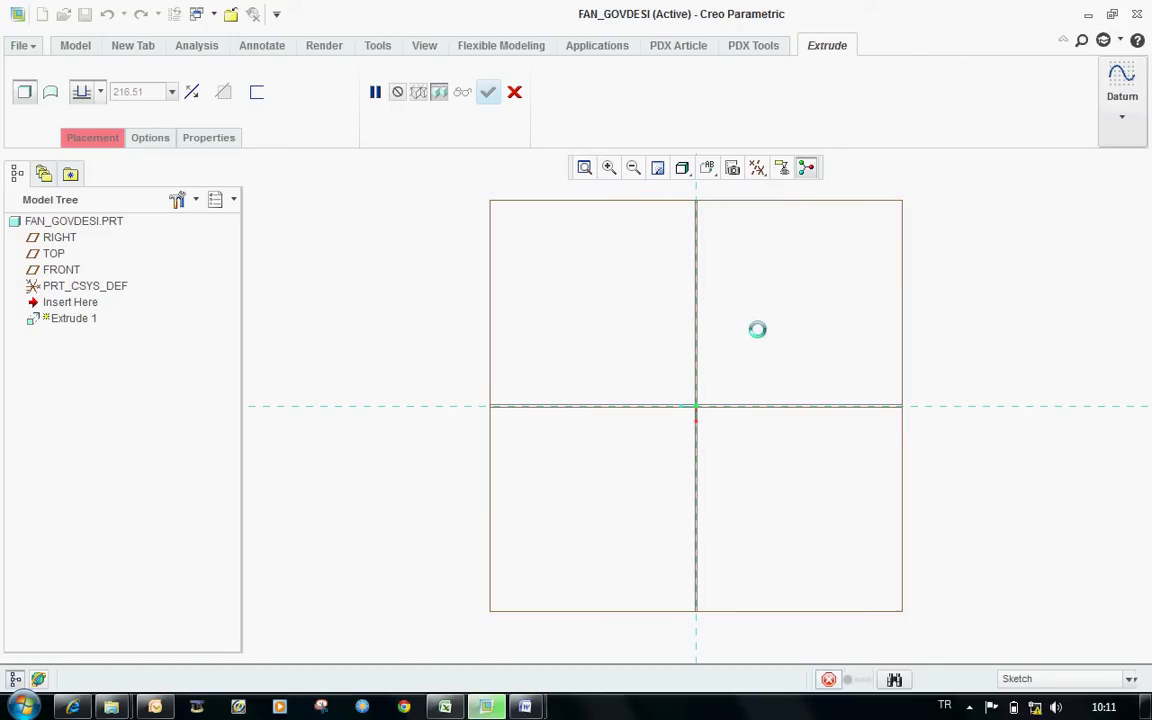
Step: Sketch a circle centred on the origin, set its diameter to 68 mm and finish the sketch
{"action": "left_click", "coordinate": [386, 115]}
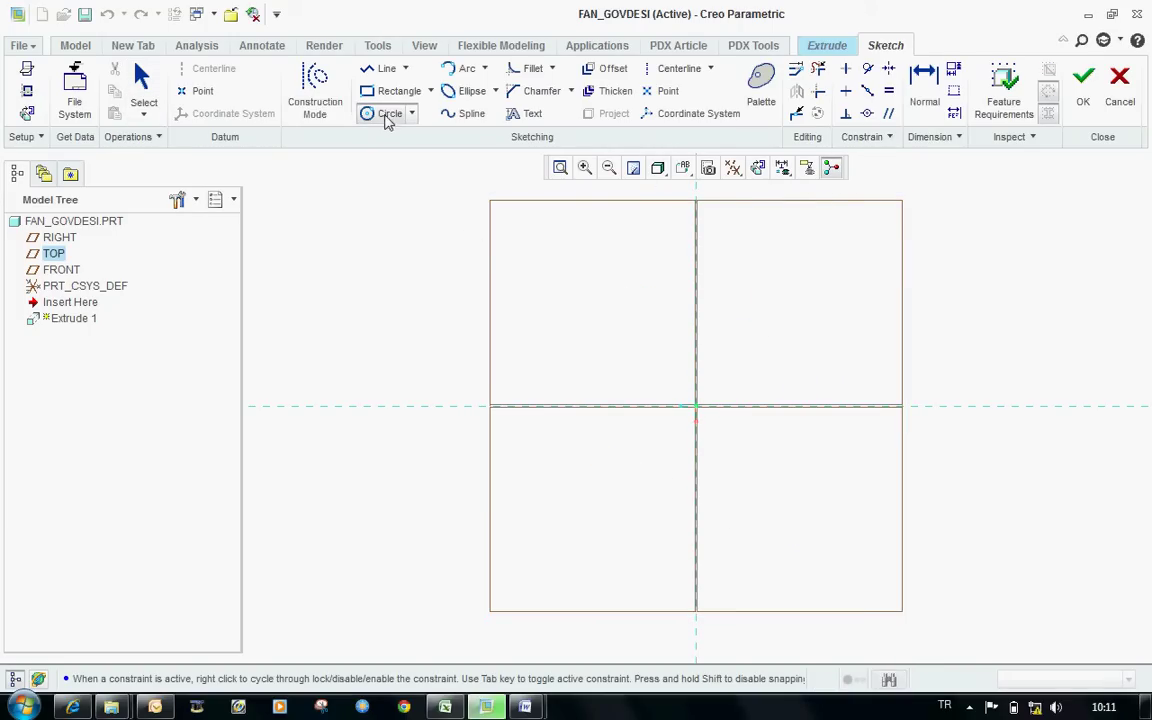
{"action": "left_click", "coordinate": [700, 410]}
{"action": "left_click", "coordinate": [769, 299]}
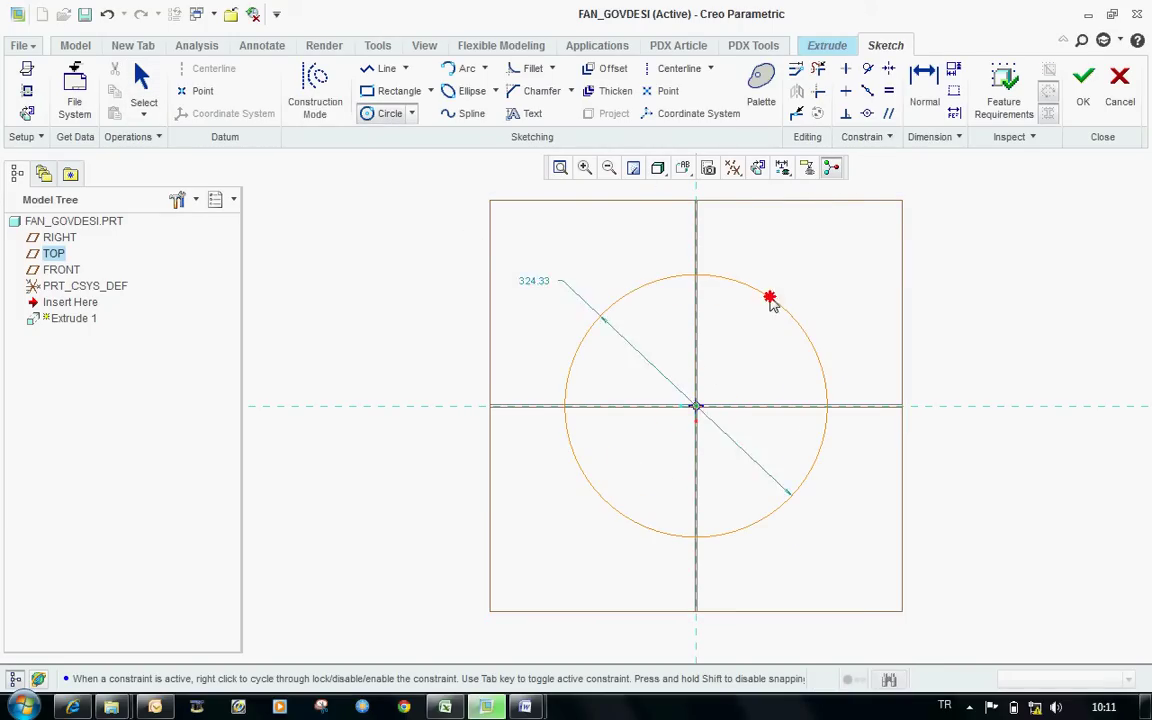
{"action": "middle_click", "coordinate": [907, 279]}
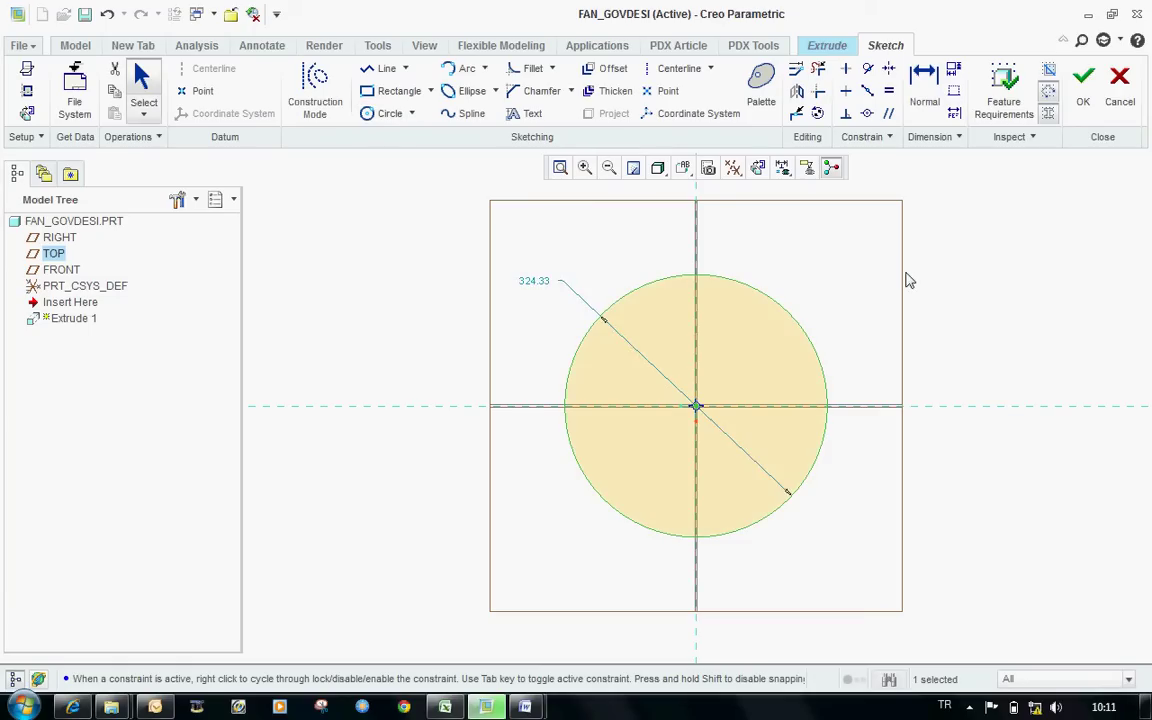
{"action": "double_click", "coordinate": [549, 280]}
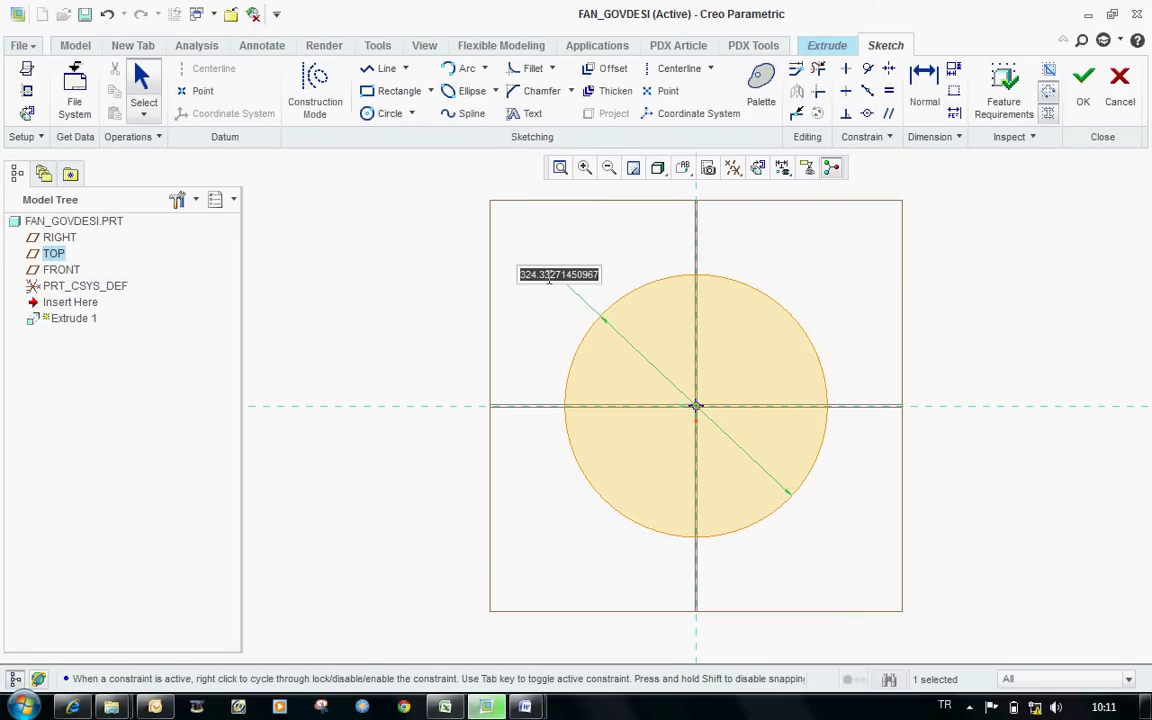
{"action": "type", "text": "69"}
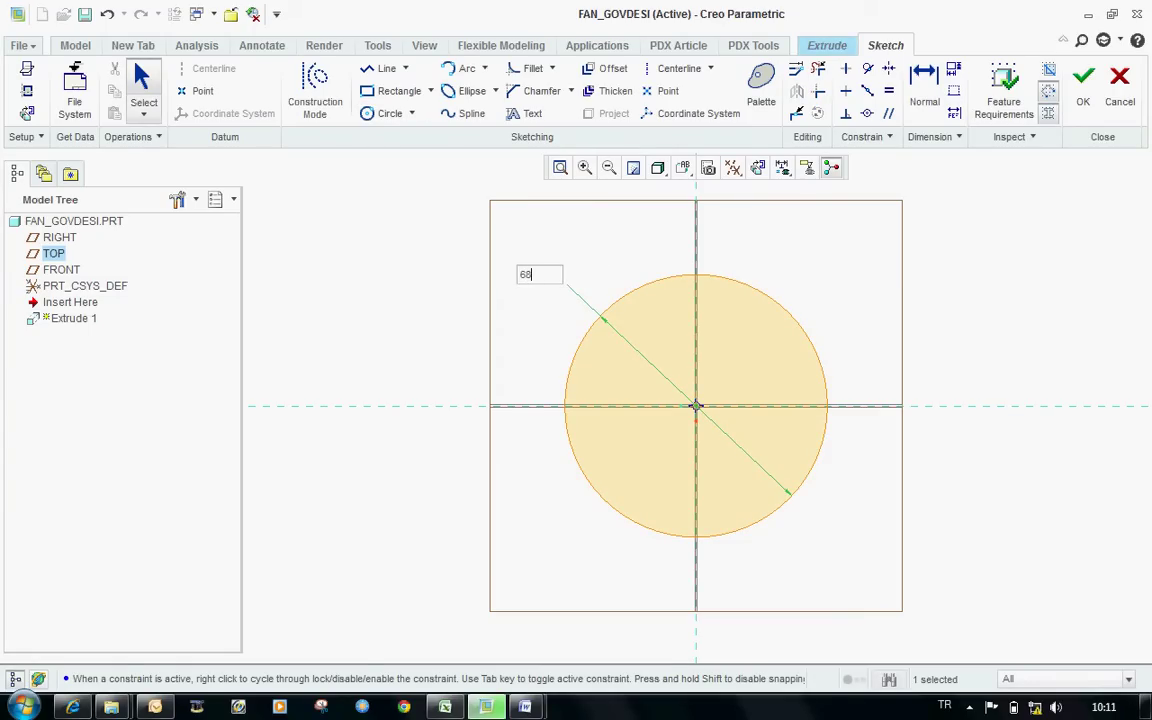
{"action": "key", "text": "Return"}
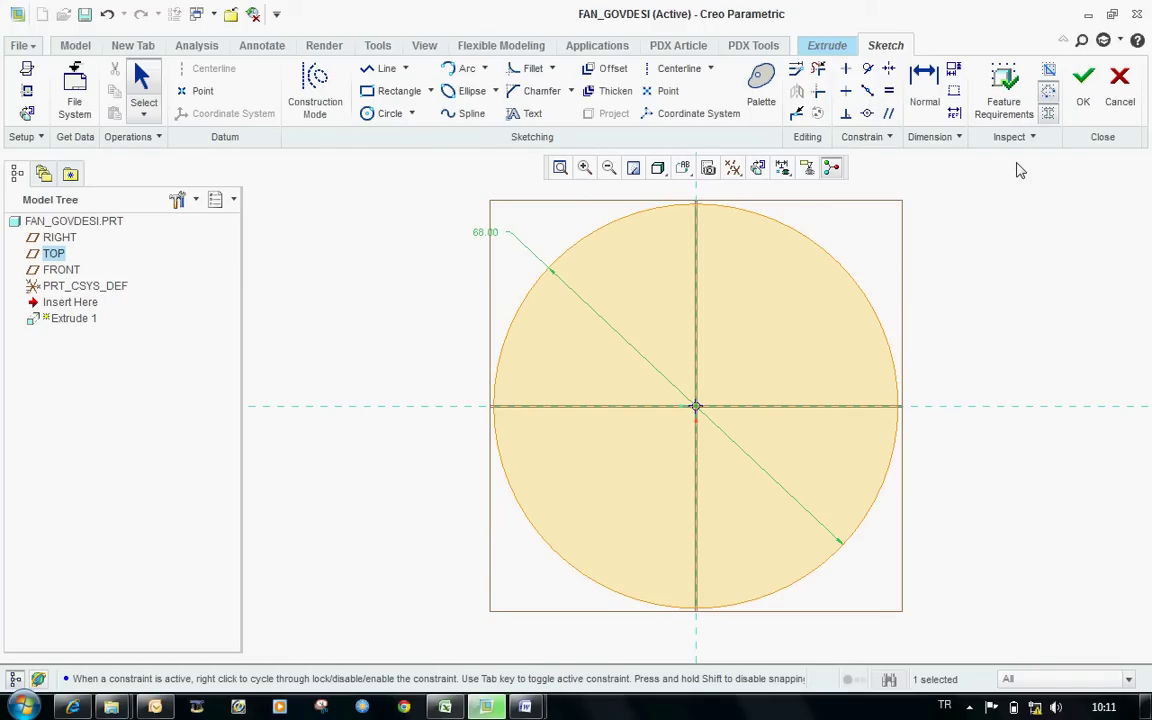
{"action": "left_click", "coordinate": [1083, 85]}
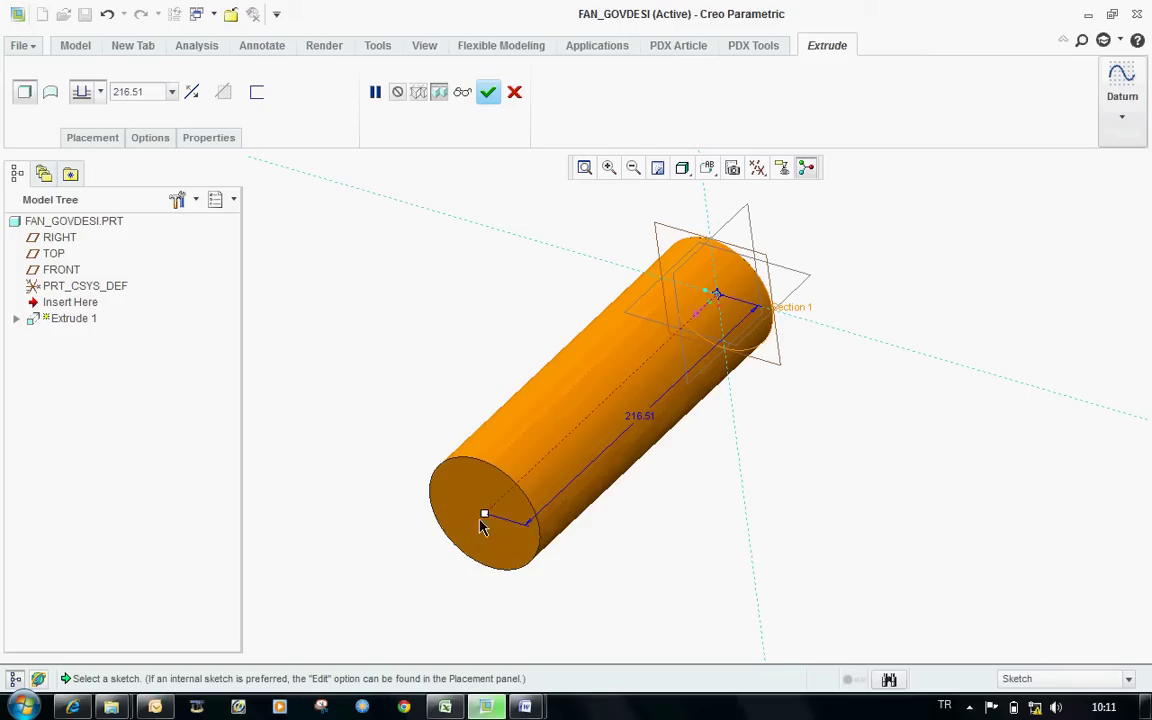
Step: Set the extrusion's first-side depth to 23 mm
{"action": "left_click_drag", "start_coordinate": [484, 514], "coordinate": [619, 432]}
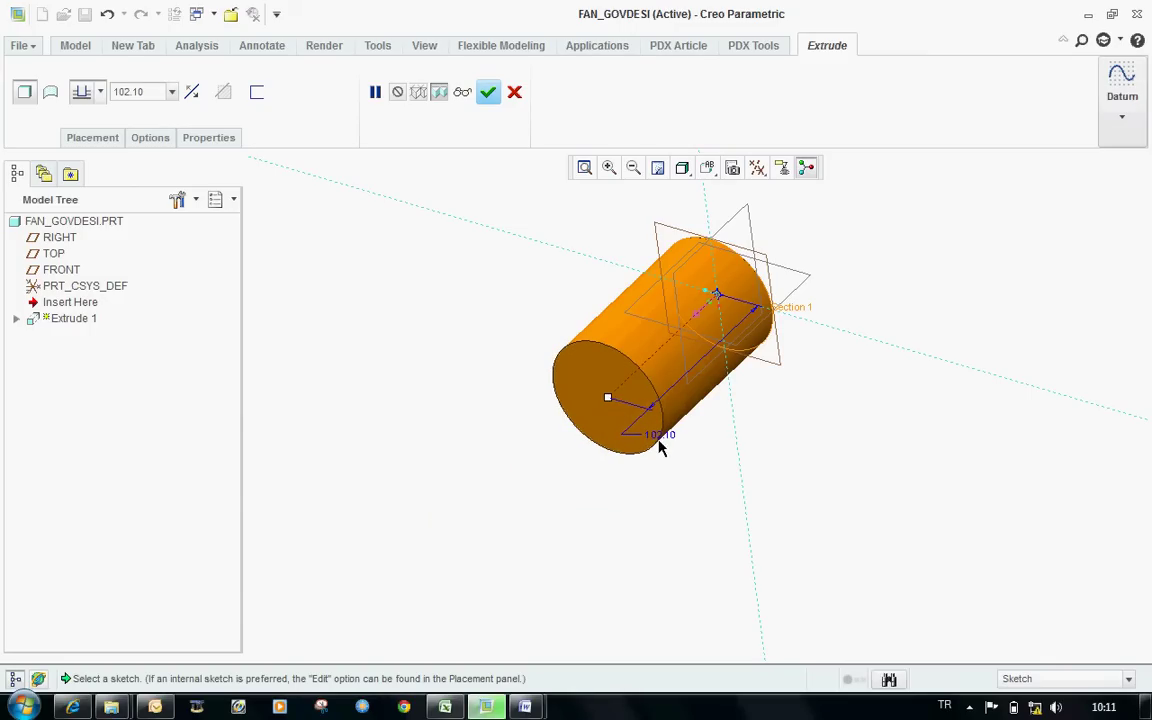
{"action": "double_click", "coordinate": [660, 443]}
{"action": "type", "text": "23"}
{"action": "key", "text": "Return"}
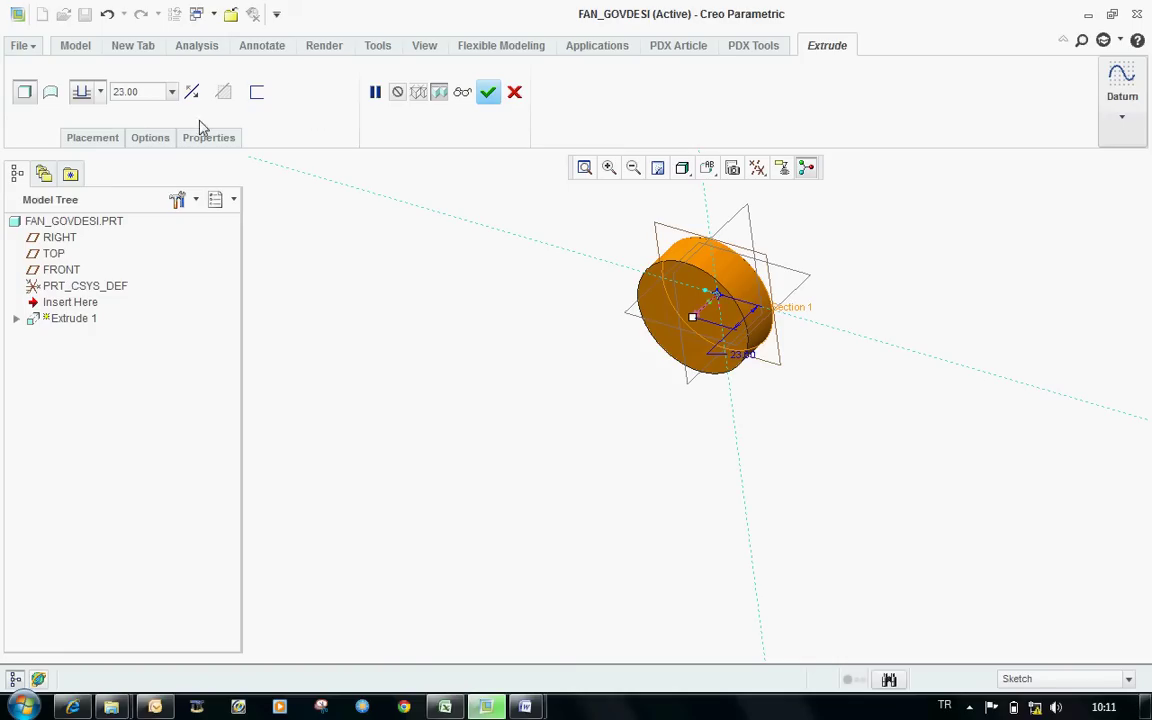
Step: Give the extrusion a Blind second side with a depth of 21 mm and complete the feature
{"action": "left_click", "coordinate": [150, 137]}
{"action": "left_click", "coordinate": [202, 232]}
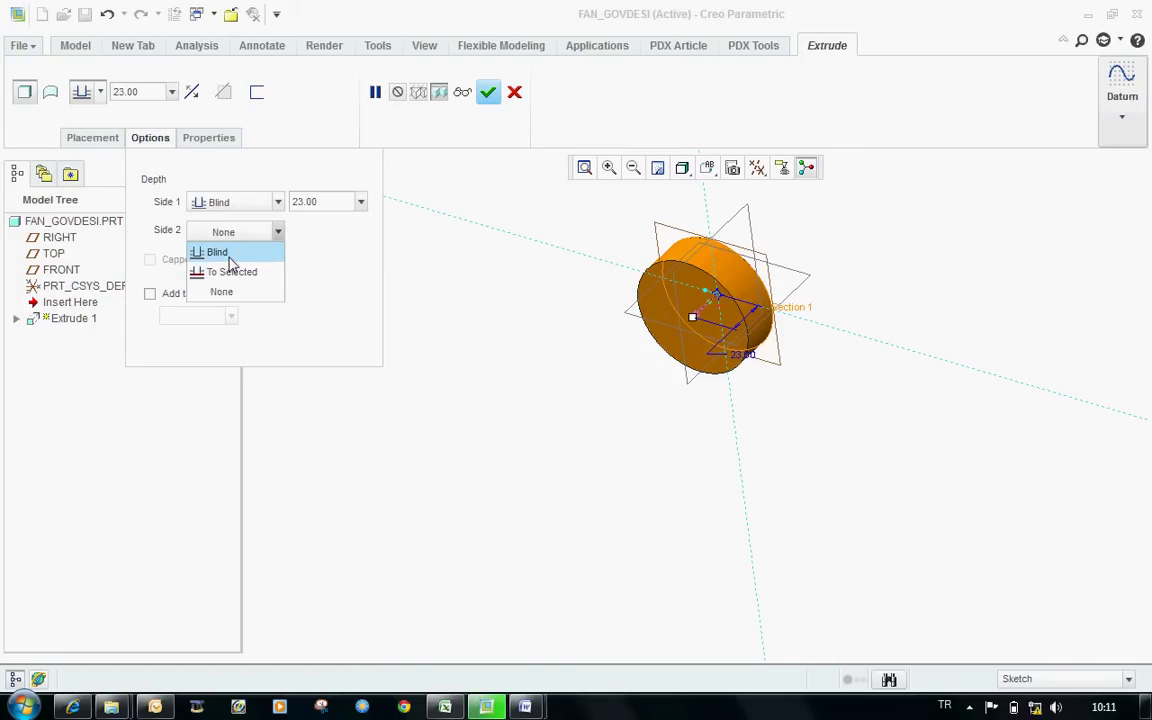
{"action": "left_click", "coordinate": [205, 249]}
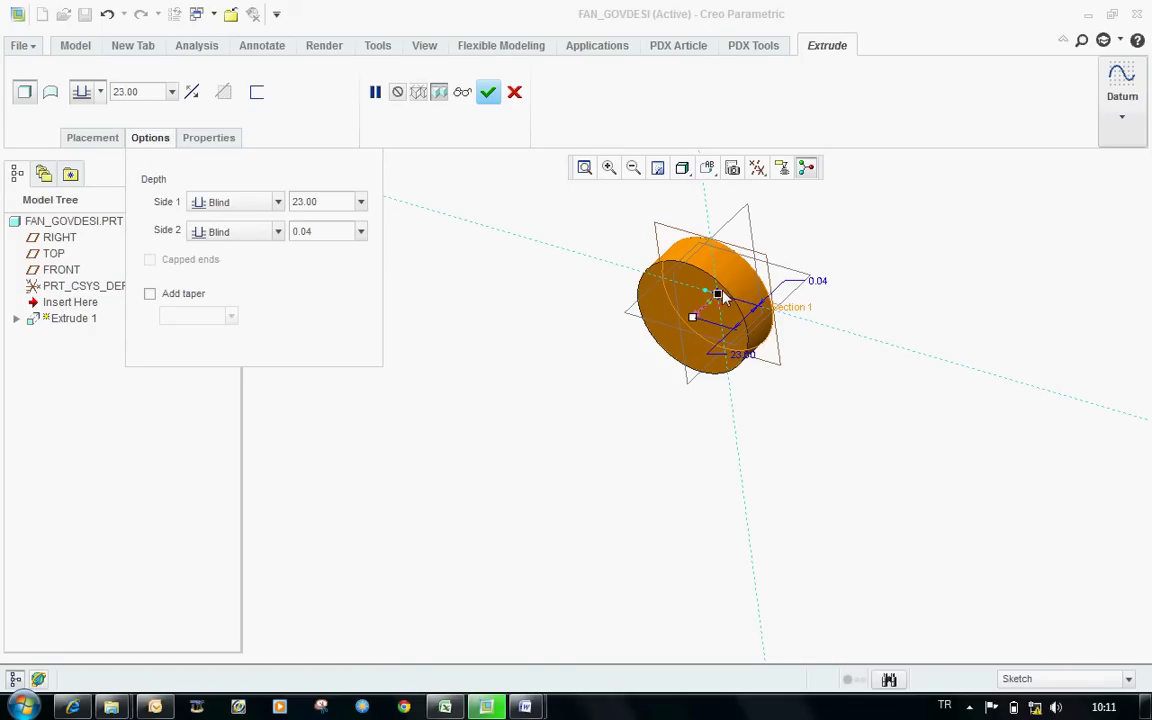
{"action": "left_click_drag", "start_coordinate": [720, 295], "coordinate": [855, 258]}
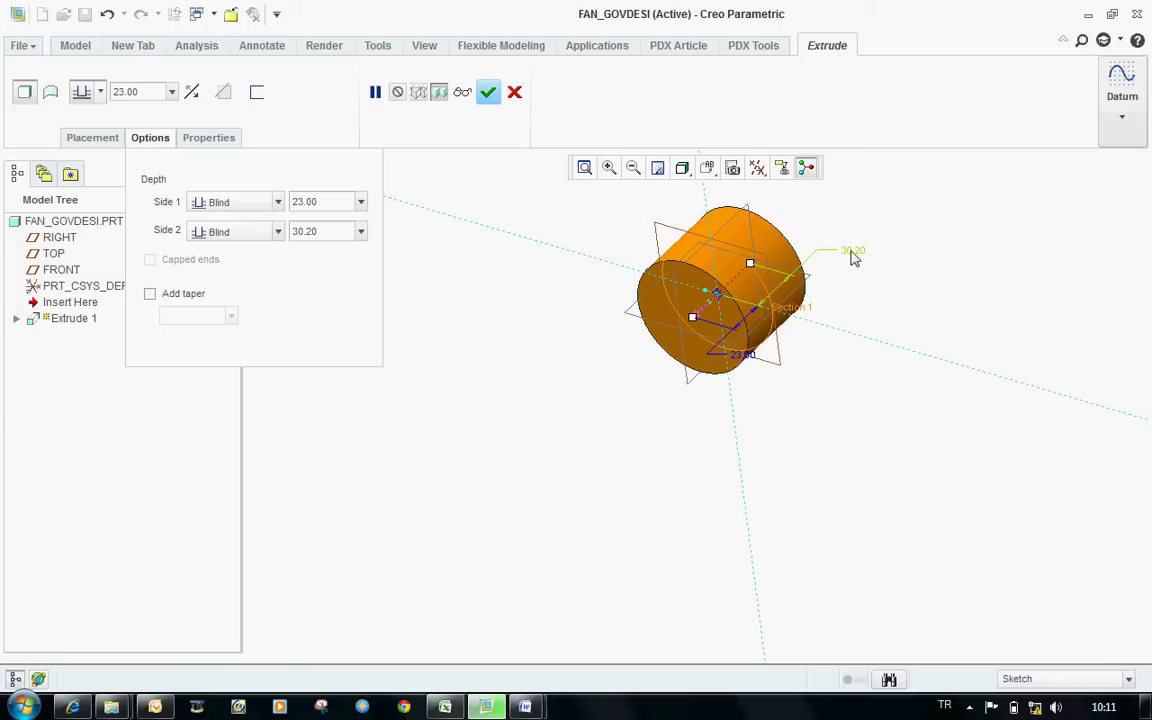
{"action": "double_click", "coordinate": [852, 251]}
{"action": "type", "text": "21"}
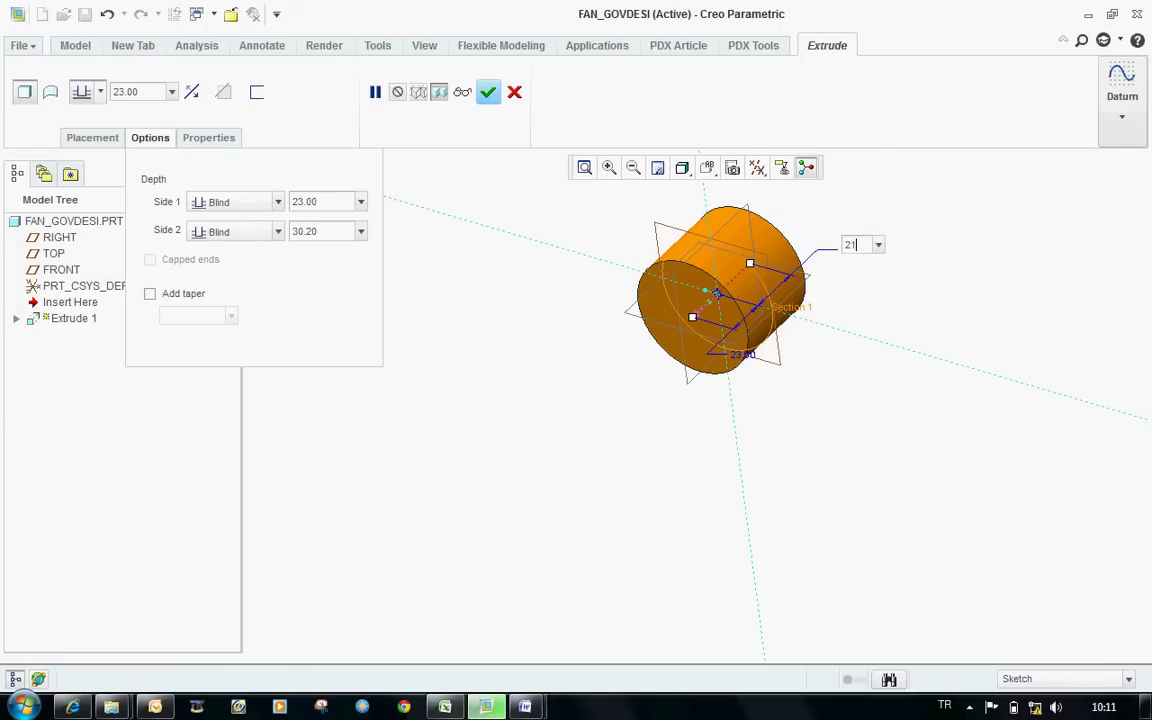
{"action": "key", "text": "Return"}
{"action": "scroll", "coordinate": [820, 220], "scroll_direction": "up", "scroll_amount": 1}
{"action": "scroll", "coordinate": [820, 220], "scroll_direction": "up", "scroll_amount": 2}
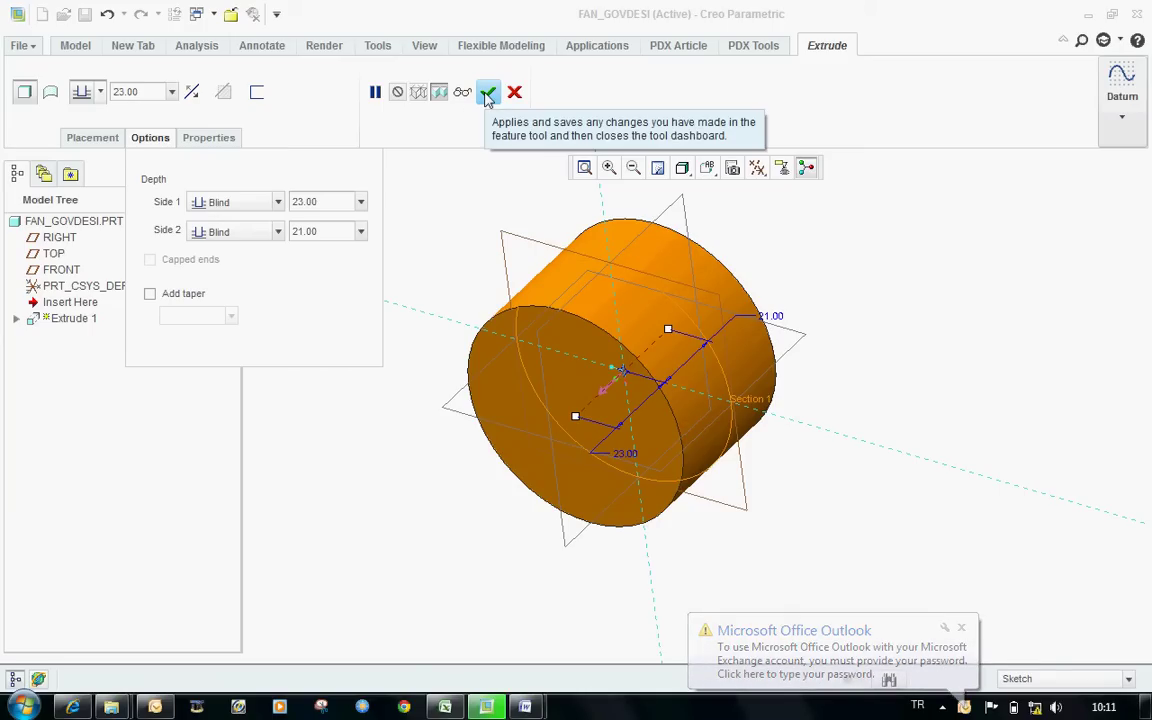
{"action": "left_click", "coordinate": [488, 94]}
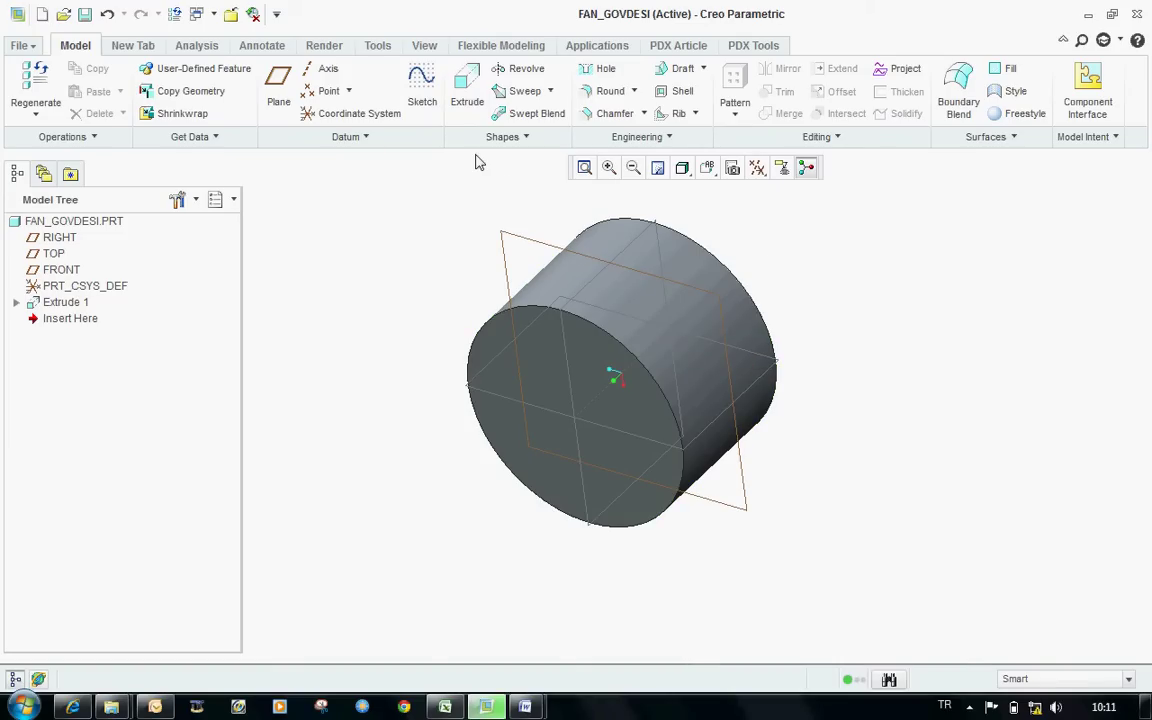
Step: Start a Revolve sketch on the RIGHT plane and set the TOP plane as the section's horizontal reference
{"action": "left_click", "coordinate": [530, 70]}
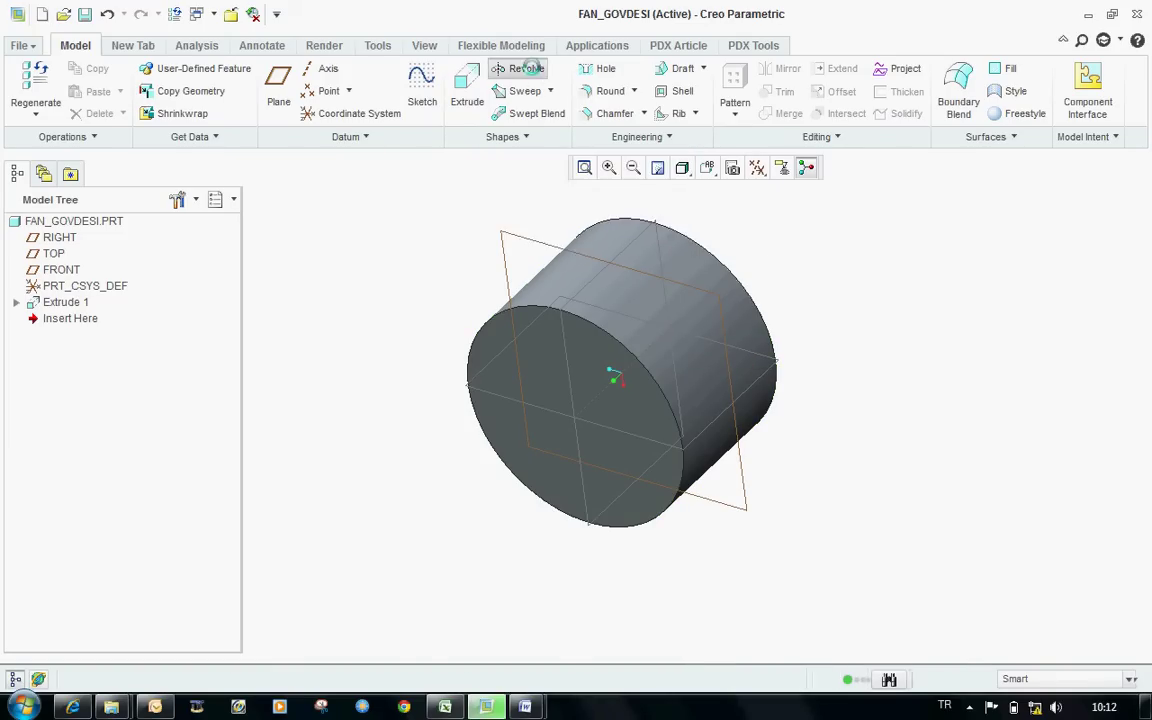
{"action": "left_click", "coordinate": [766, 380]}
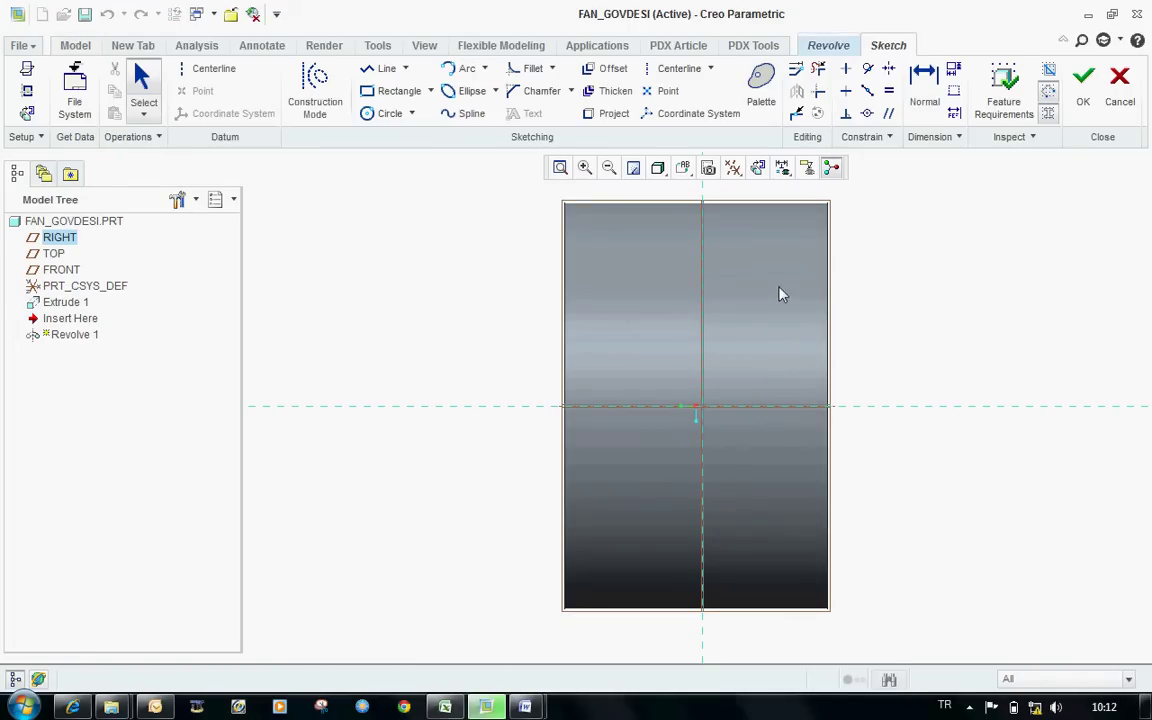
{"action": "right_click", "coordinate": [420, 256]}
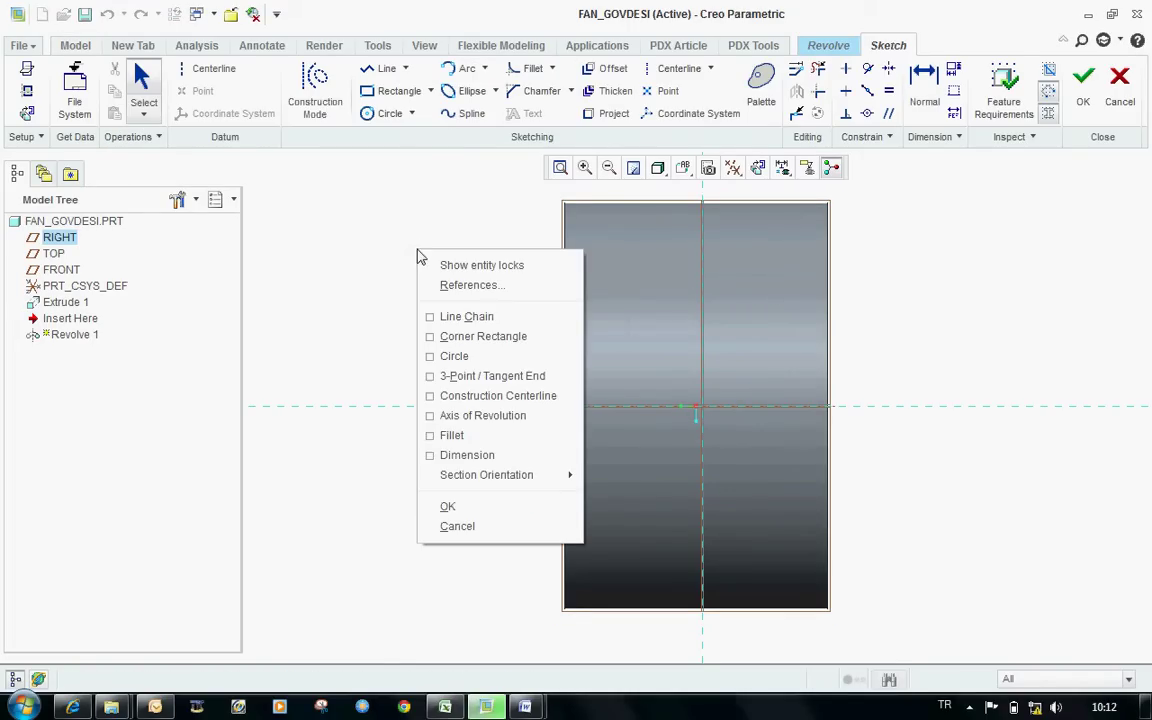
{"action": "mouse_move", "coordinate": [512, 474]}
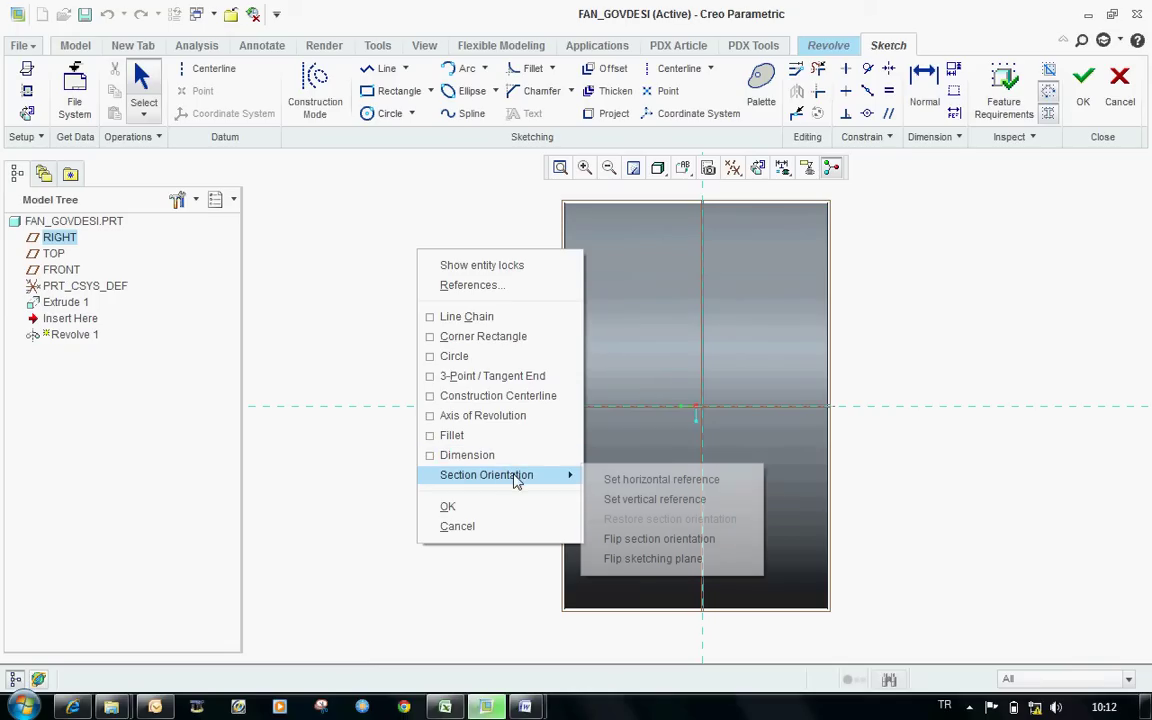
{"action": "left_click", "coordinate": [733, 481]}
{"action": "left_click", "coordinate": [702, 352]}
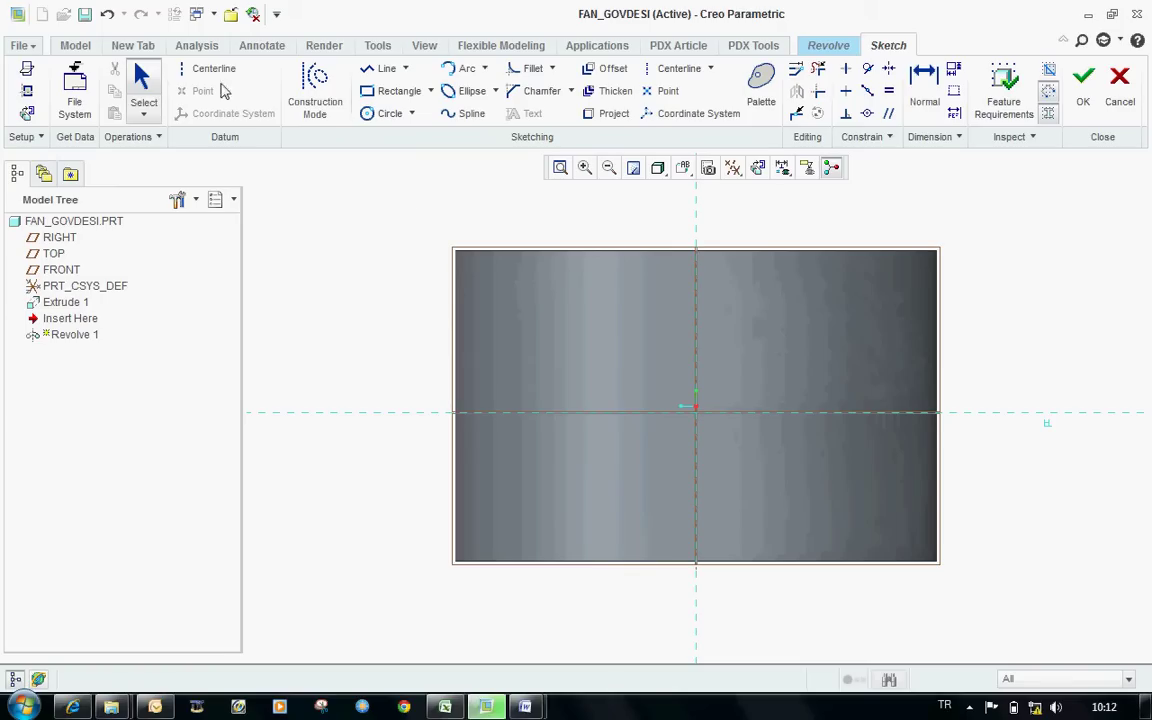
Step: Add a vertical datum centerline to the left of the vertical reference and set their distance to 23 mm
{"action": "left_click", "coordinate": [186, 70]}
{"action": "left_click", "coordinate": [532, 205]}
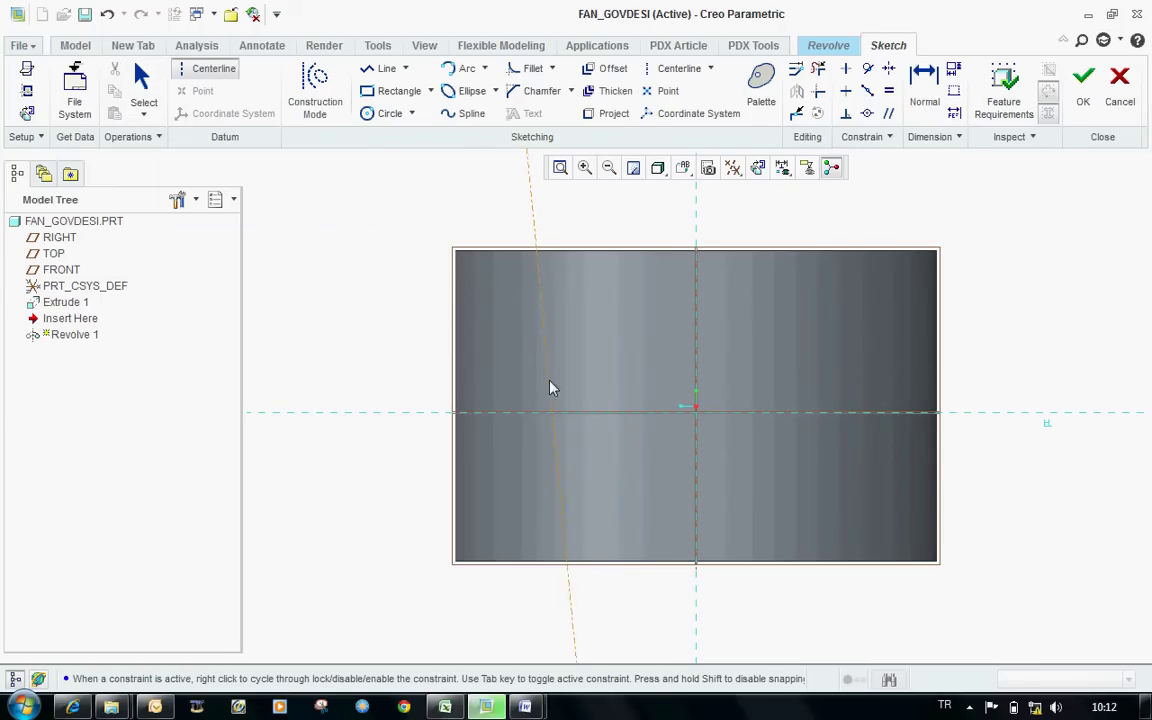
{"action": "left_click", "coordinate": [541, 472]}
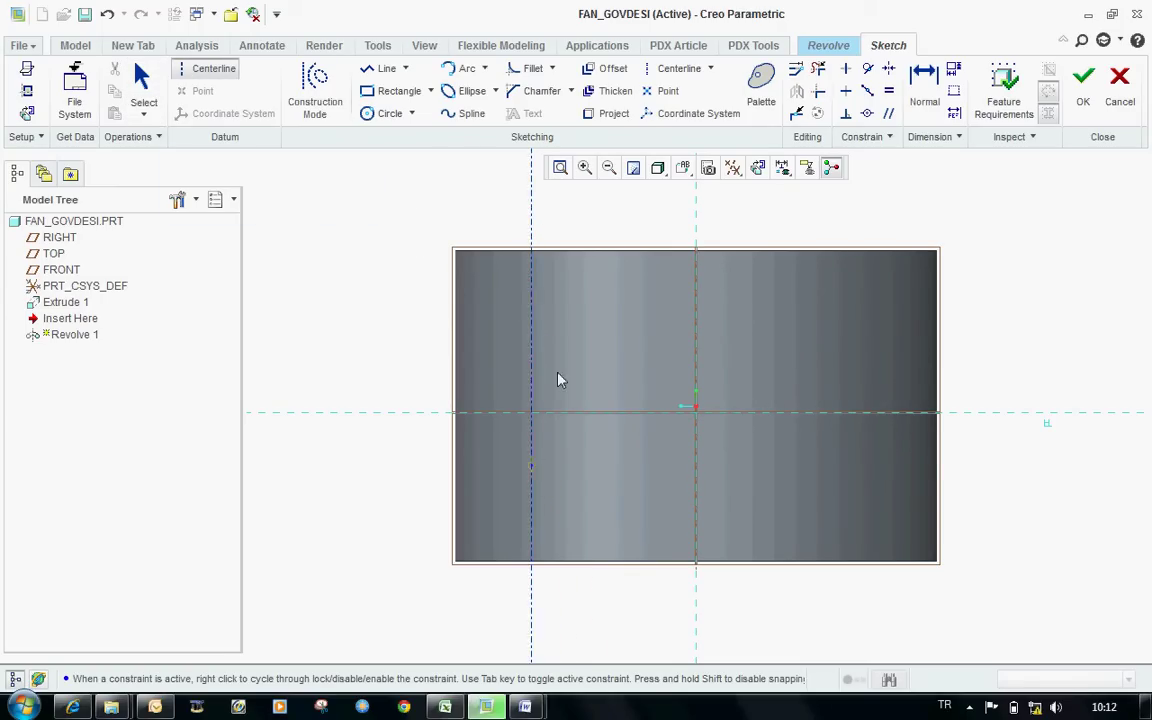
{"action": "middle_click", "coordinate": [512, 206]}
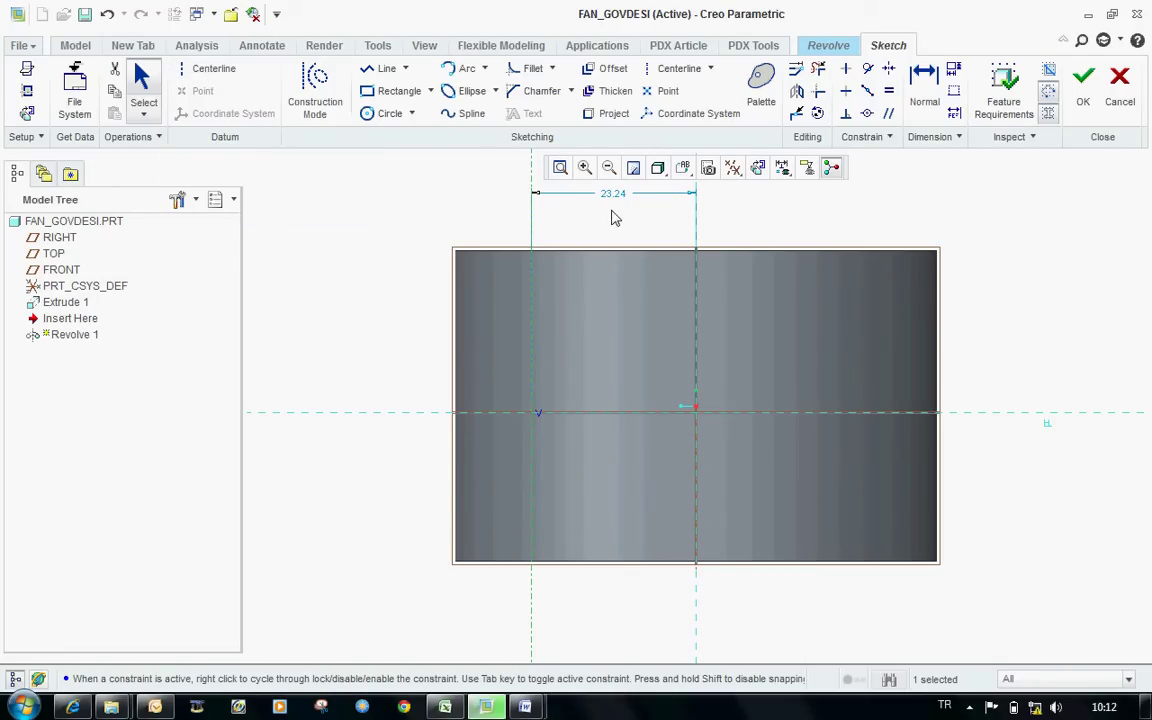
{"action": "double_click", "coordinate": [620, 195]}
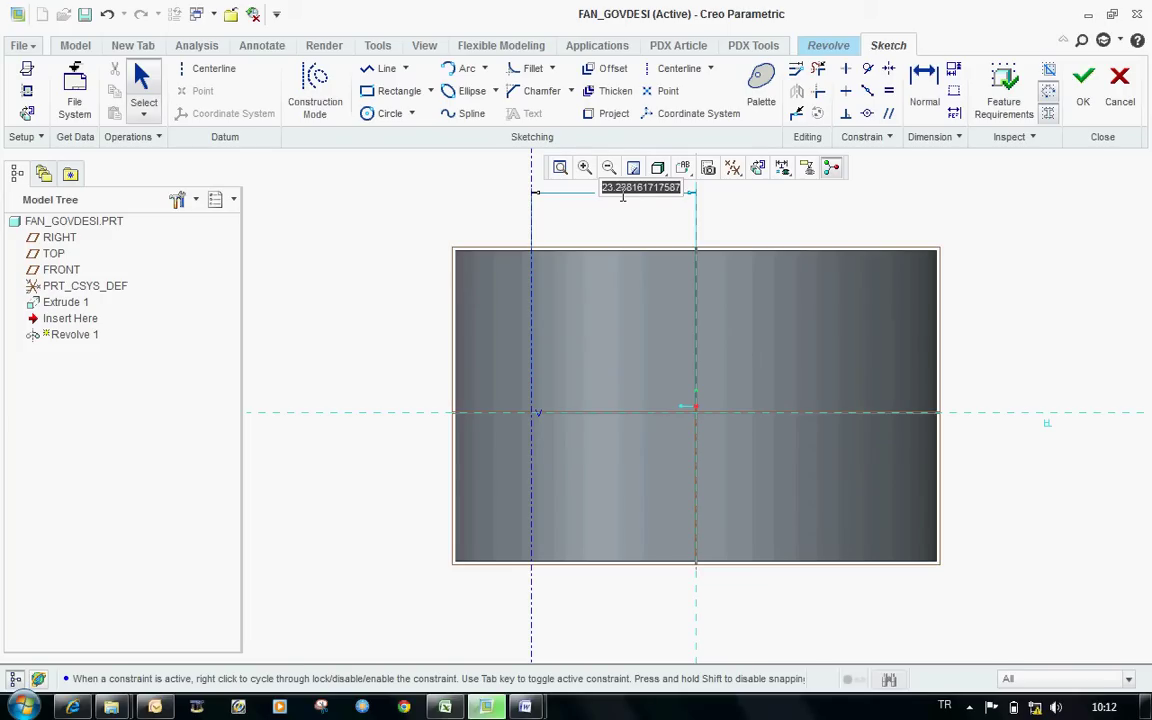
{"action": "type", "text": "23"}
{"action": "key", "text": "Return"}
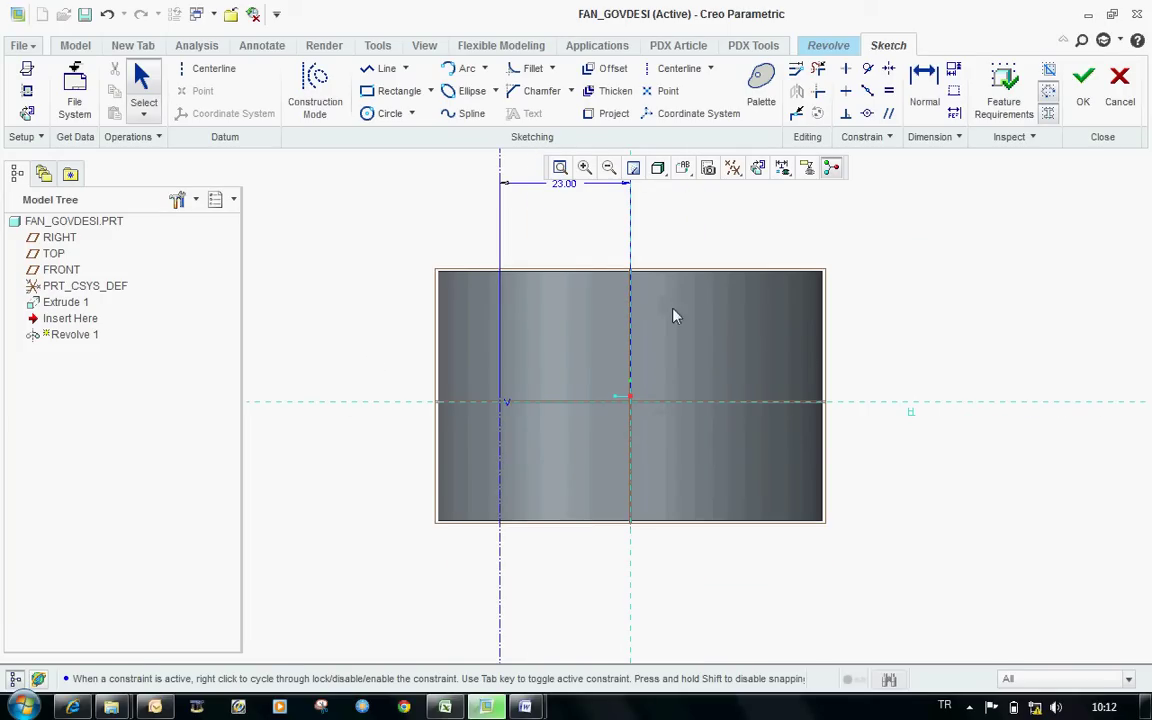
Step: Add the cylinder's right-hand side surface as a sketch reference
{"action": "left_click", "coordinate": [27, 90]}
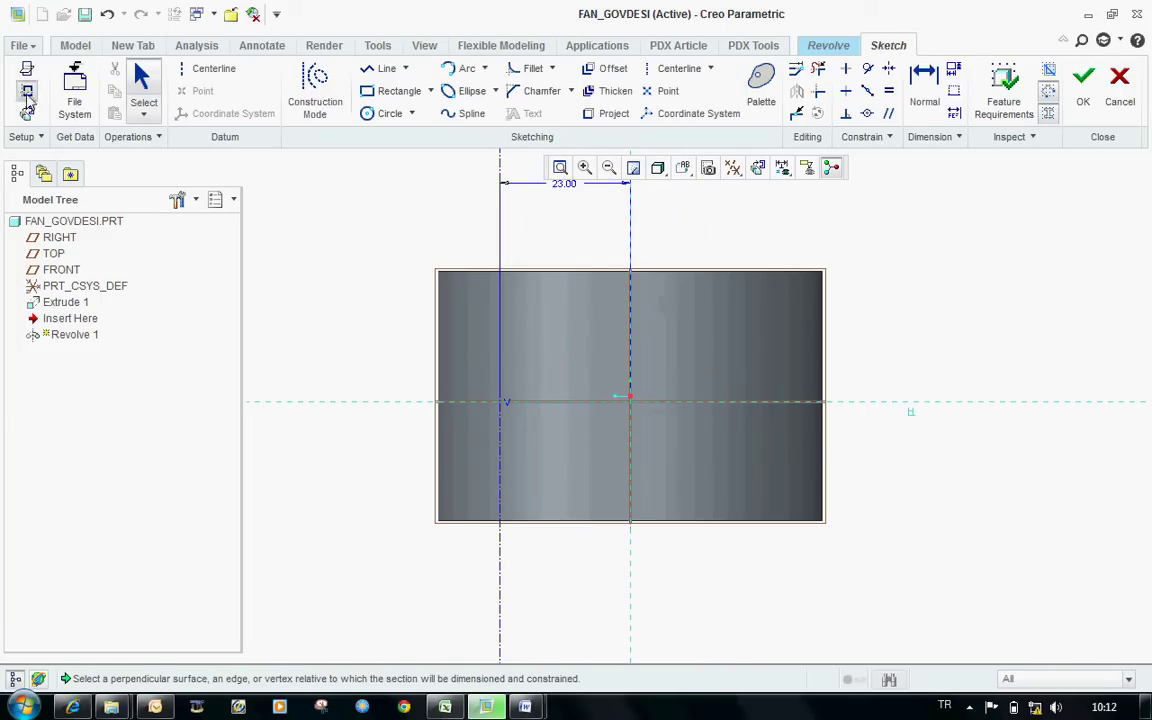
{"action": "left_click", "coordinate": [820, 360]}
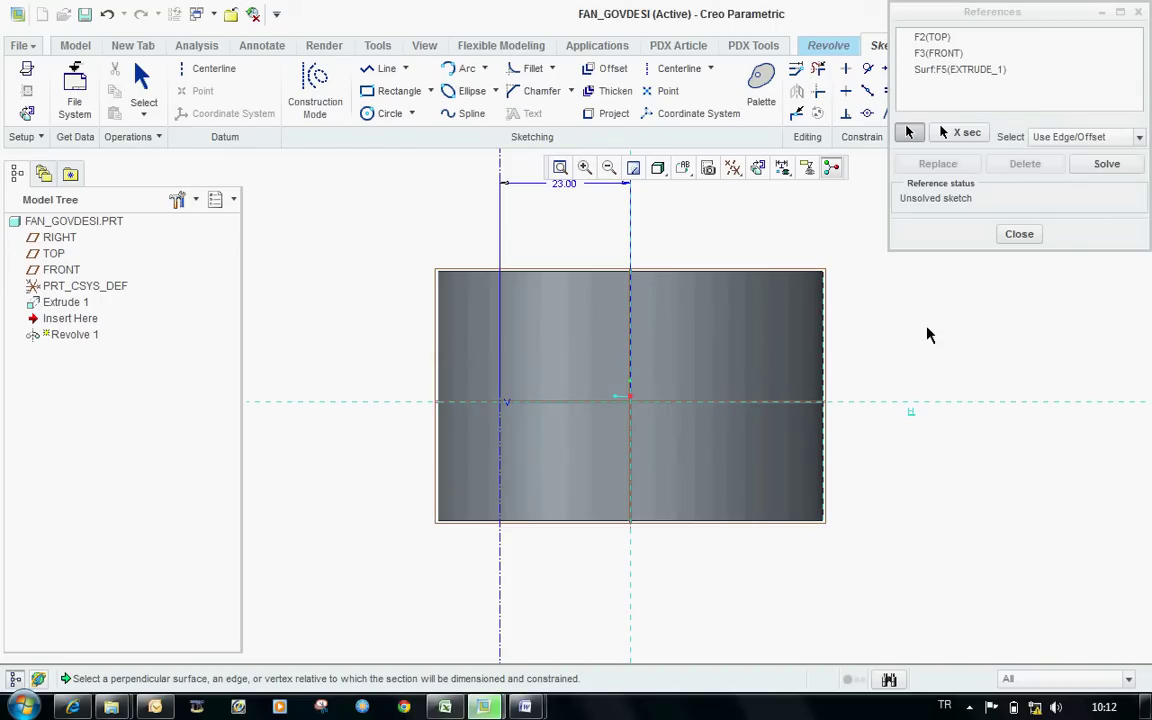
{"action": "middle_click", "coordinate": [946, 247]}
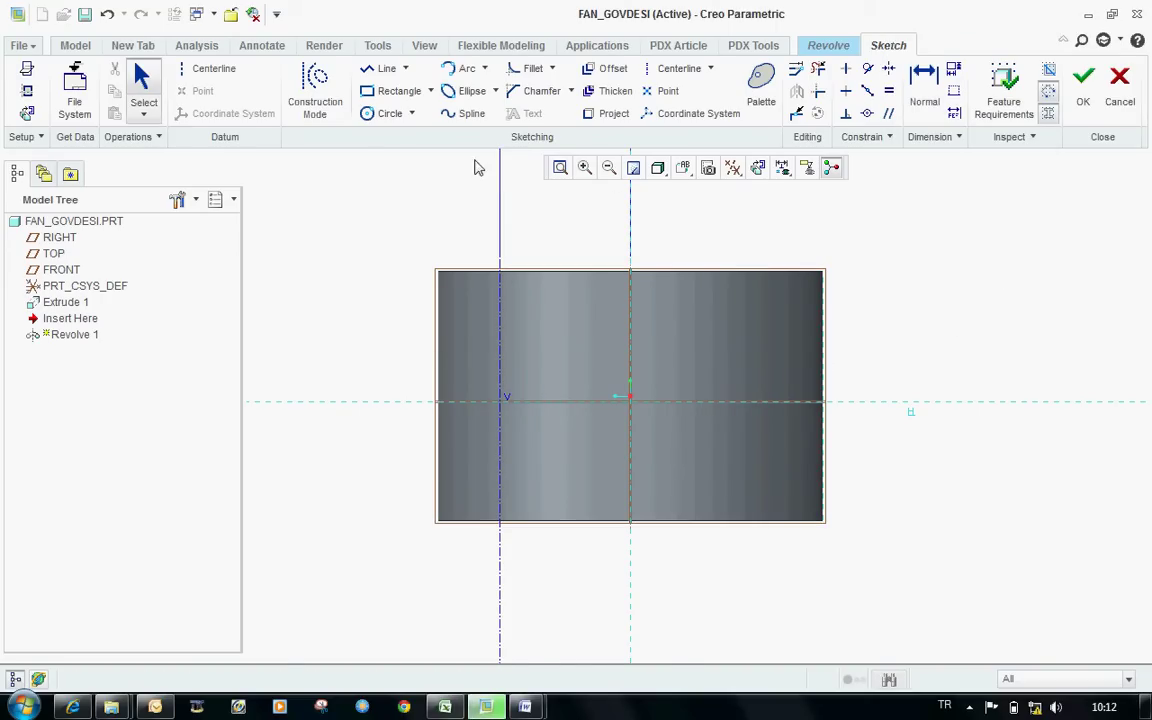
Step: Sketch a center rectangle about 27 mm wide, centred on the horizontal reference with its corner on the cylinder's right-hand side
{"action": "left_click", "coordinate": [430, 91]}
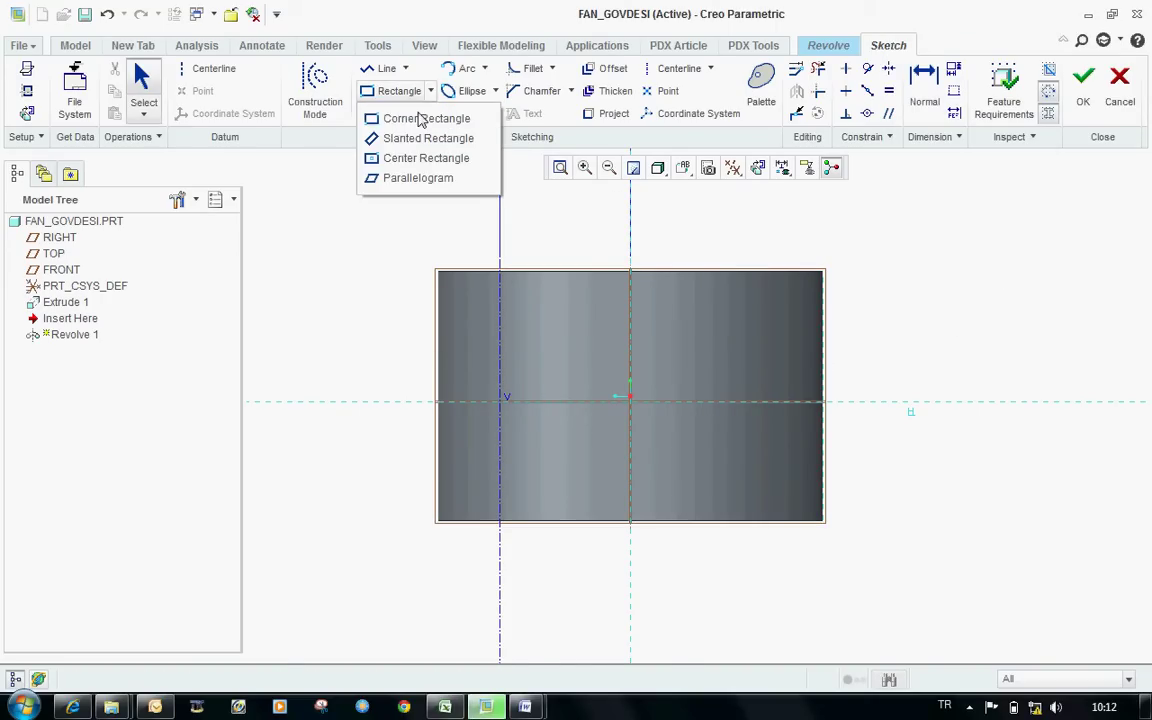
{"action": "left_click", "coordinate": [399, 165]}
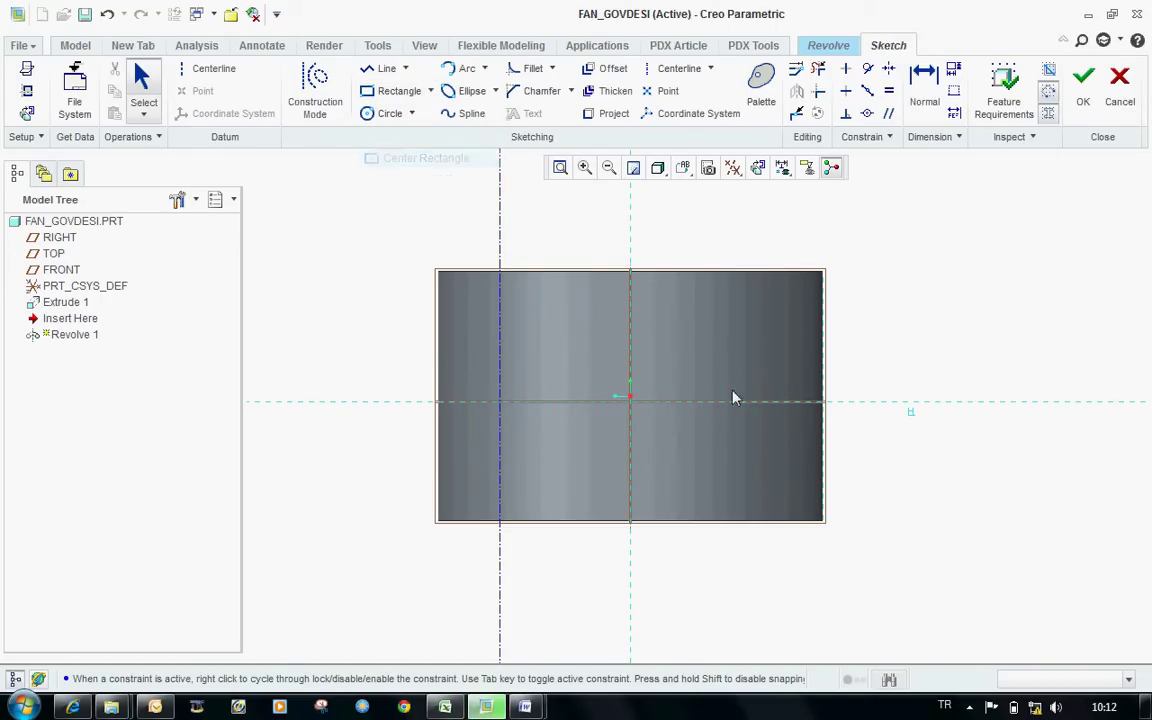
{"action": "left_click", "coordinate": [431, 98]}
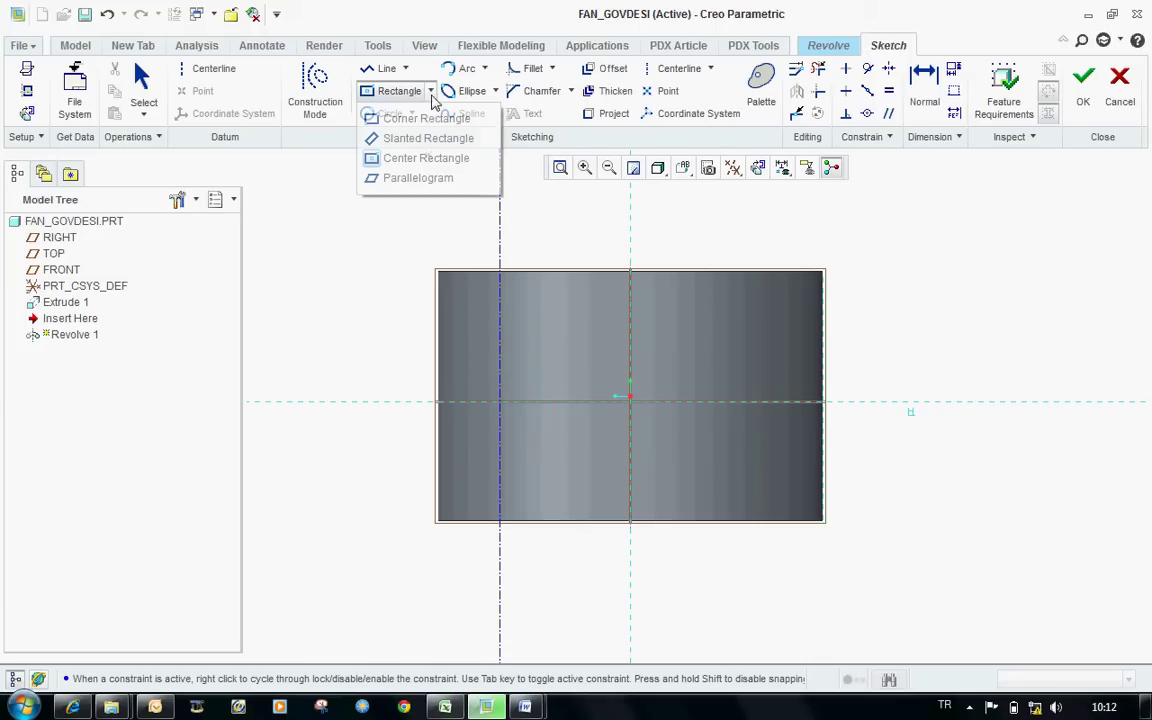
{"action": "left_click", "coordinate": [435, 162]}
{"action": "left_click", "coordinate": [745, 402]}
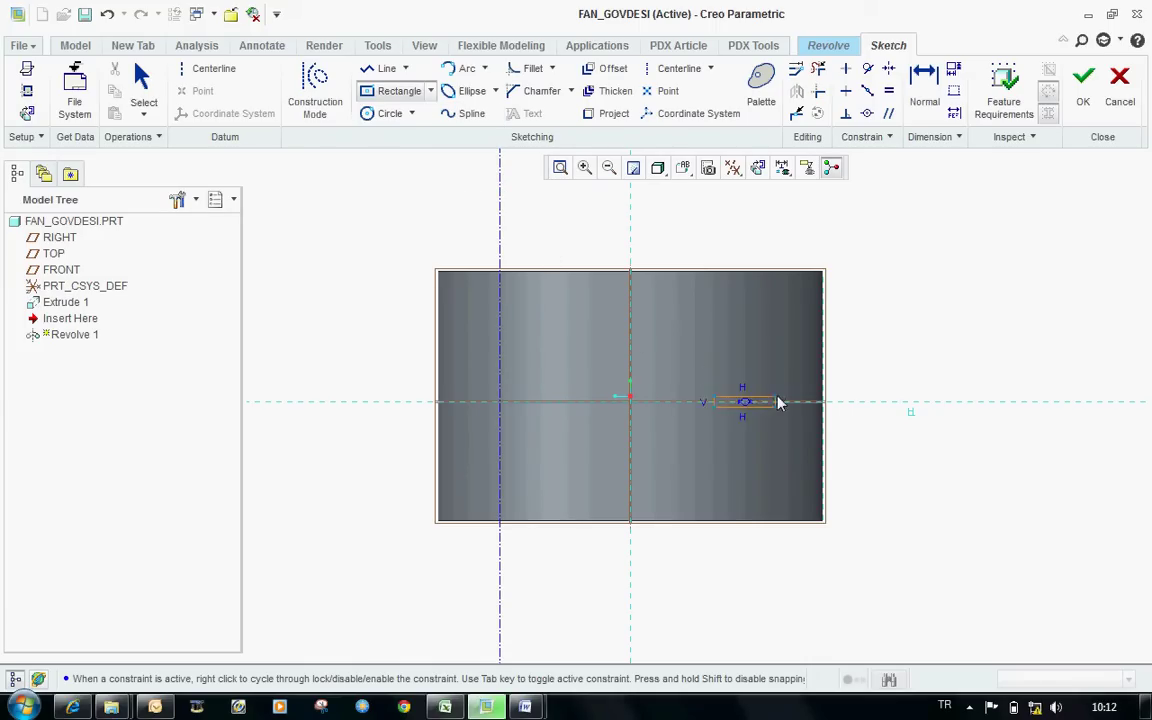
{"action": "left_click", "coordinate": [823, 340]}
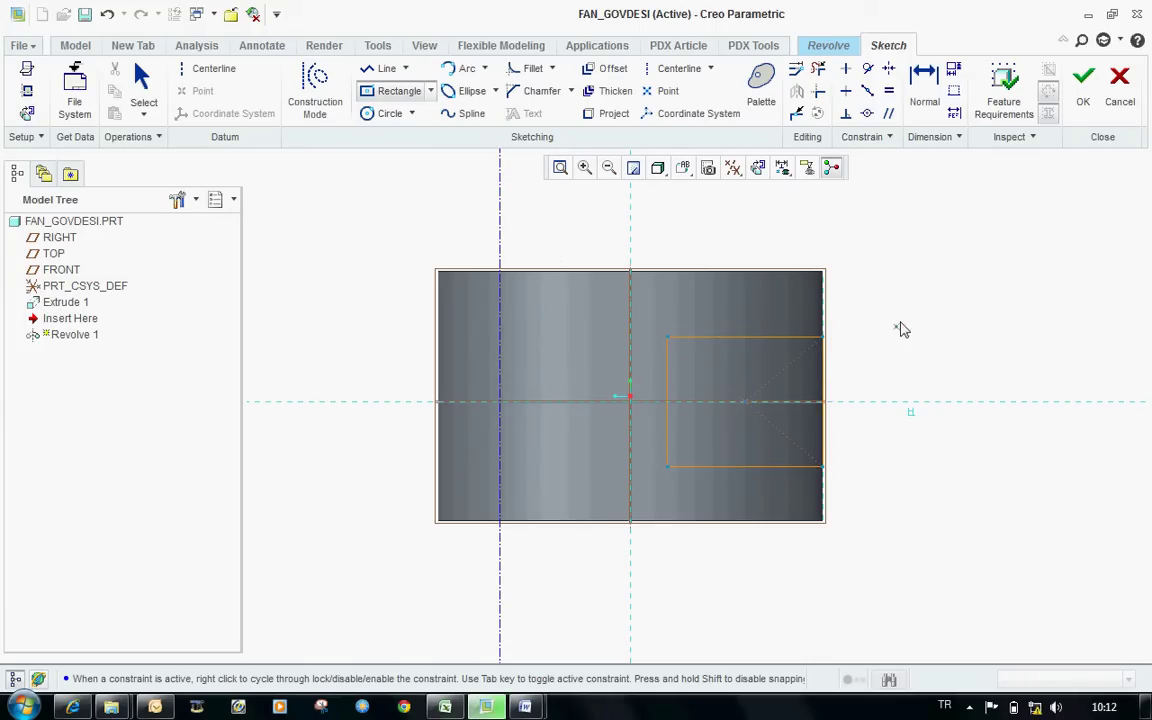
{"action": "middle_click", "coordinate": [854, 355]}
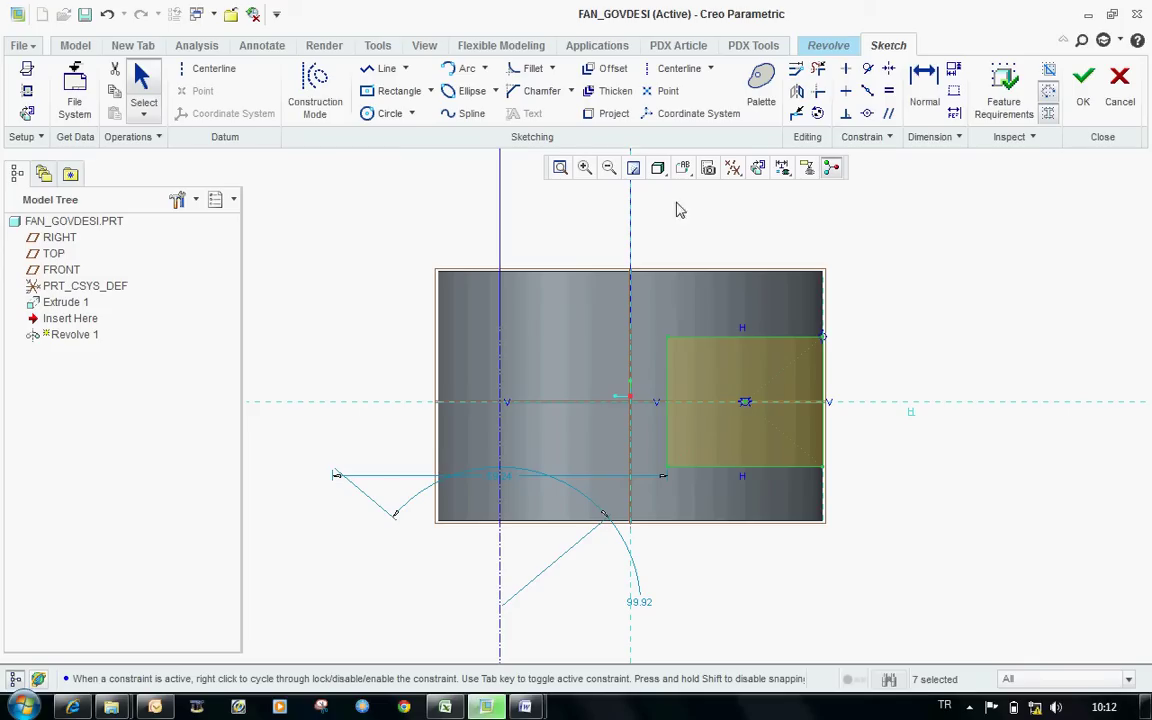
Step: Dimension the rectangle's width and set it to 22 mm
{"action": "left_click", "coordinate": [924, 85]}
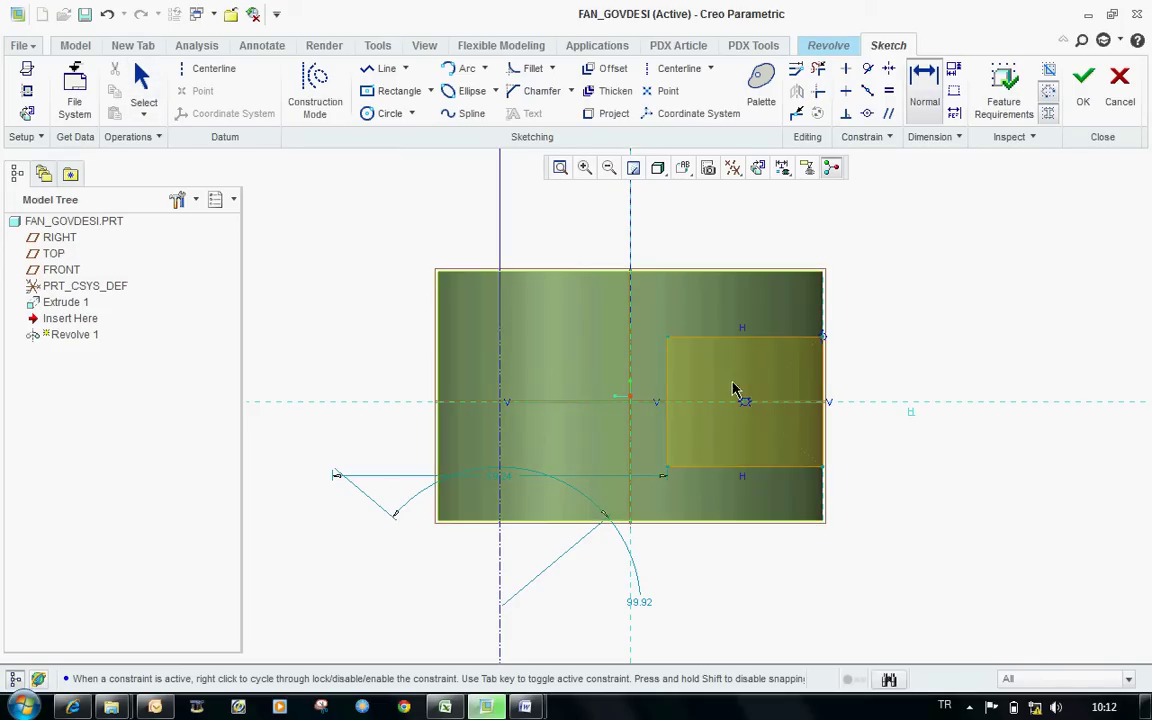
{"action": "left_click", "coordinate": [753, 338]}
{"action": "middle_click", "coordinate": [890, 238]}
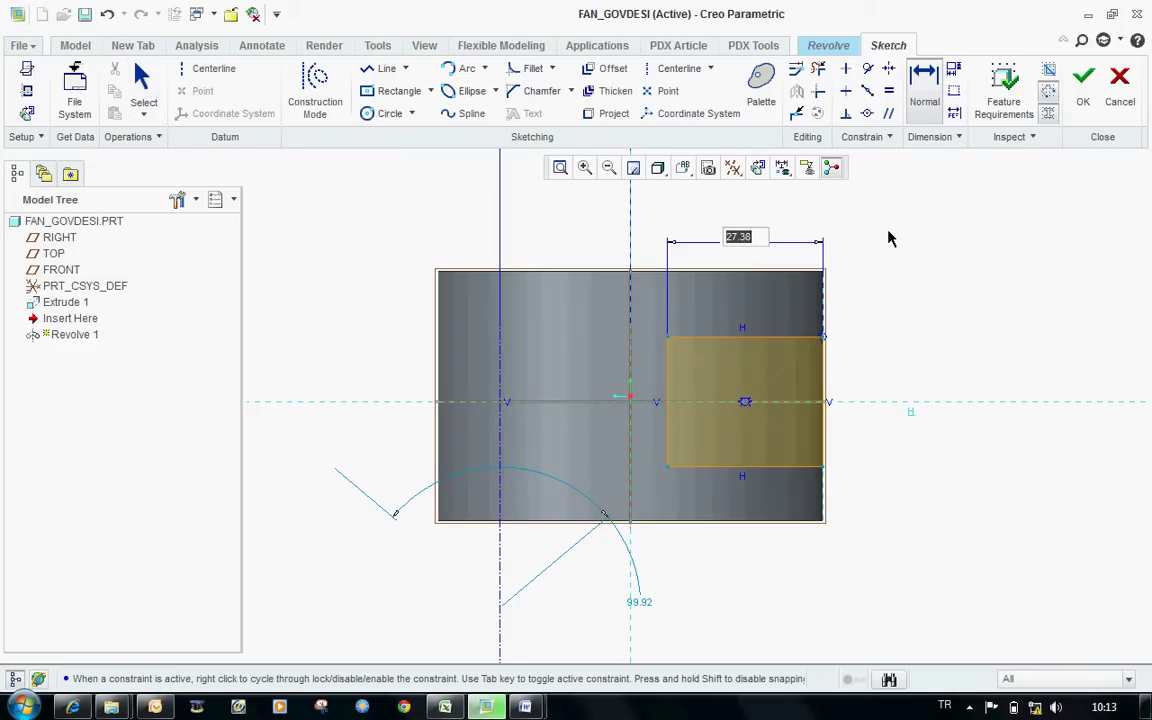
{"action": "type", "text": "22"}
{"action": "key", "text": "Return"}
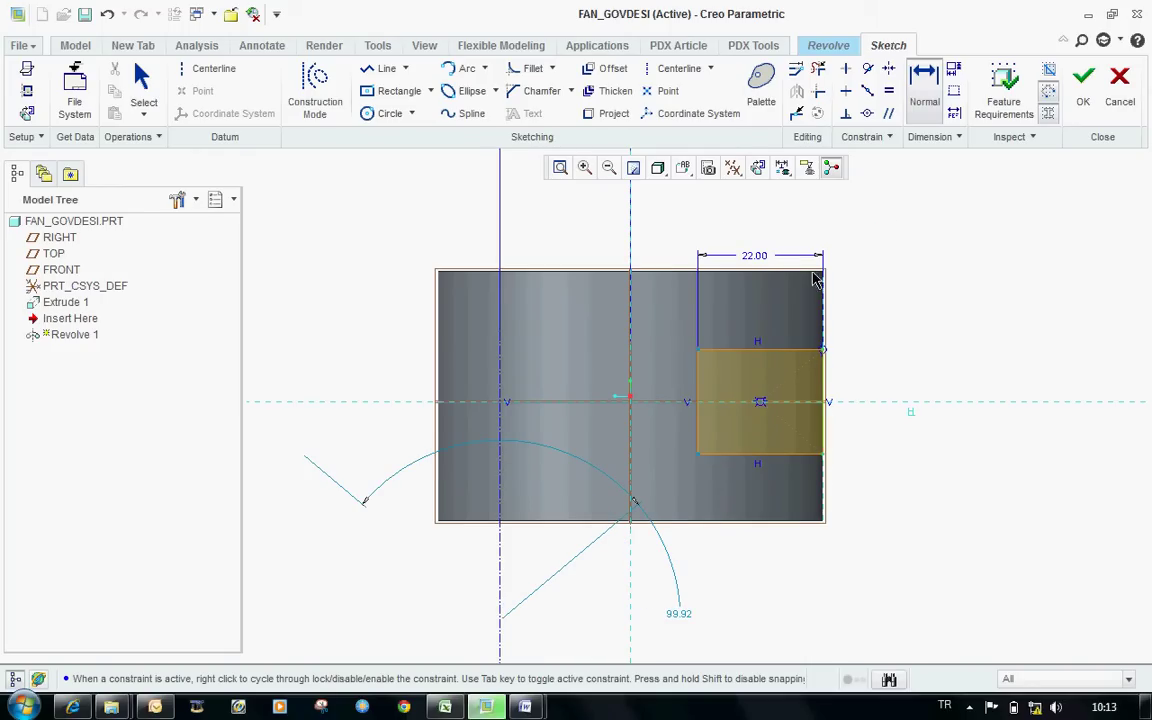
Step: Dimension the rectangle's height, set it to 32 mm, and finish the revolve sketch
{"action": "left_click", "coordinate": [824, 386]}
{"action": "middle_click", "coordinate": [908, 372]}
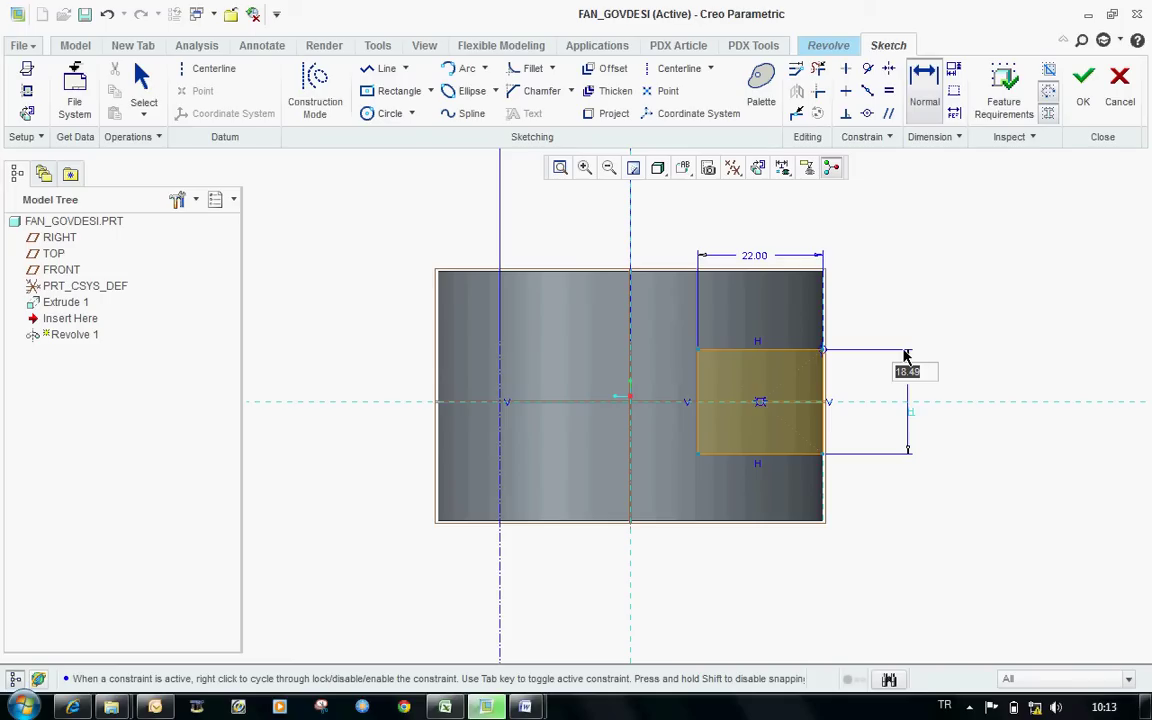
{"action": "type", "text": "32"}
{"action": "key", "text": "Return"}
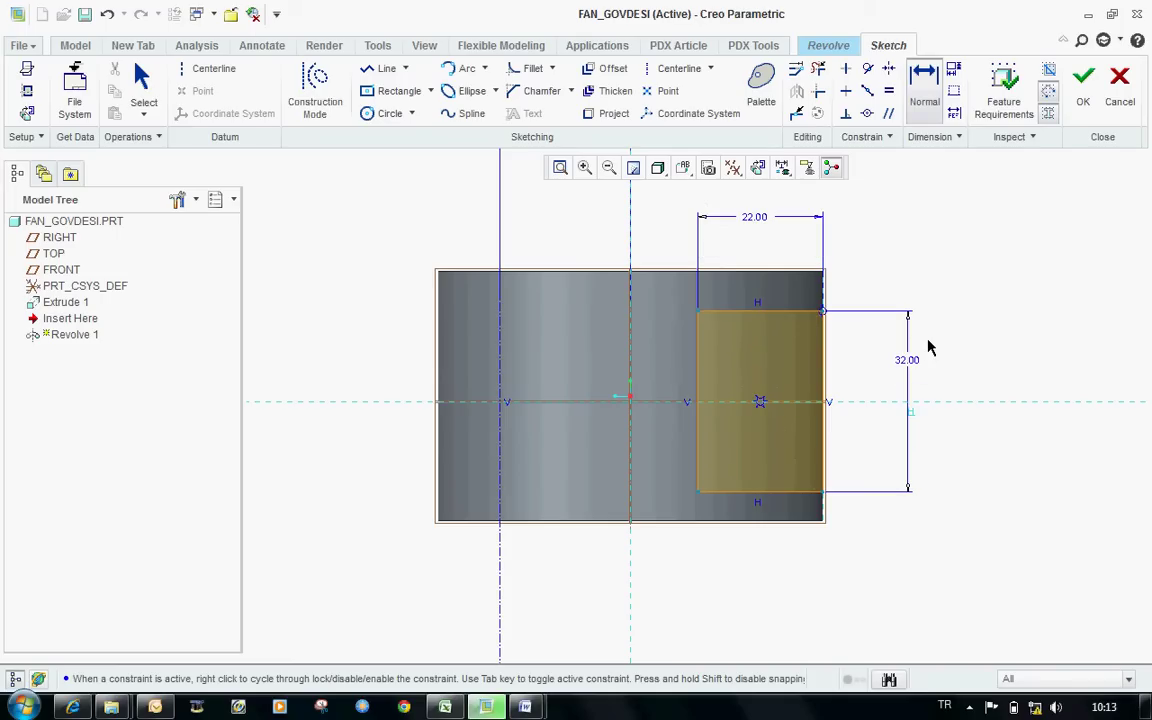
{"action": "middle_click", "coordinate": [928, 347]}
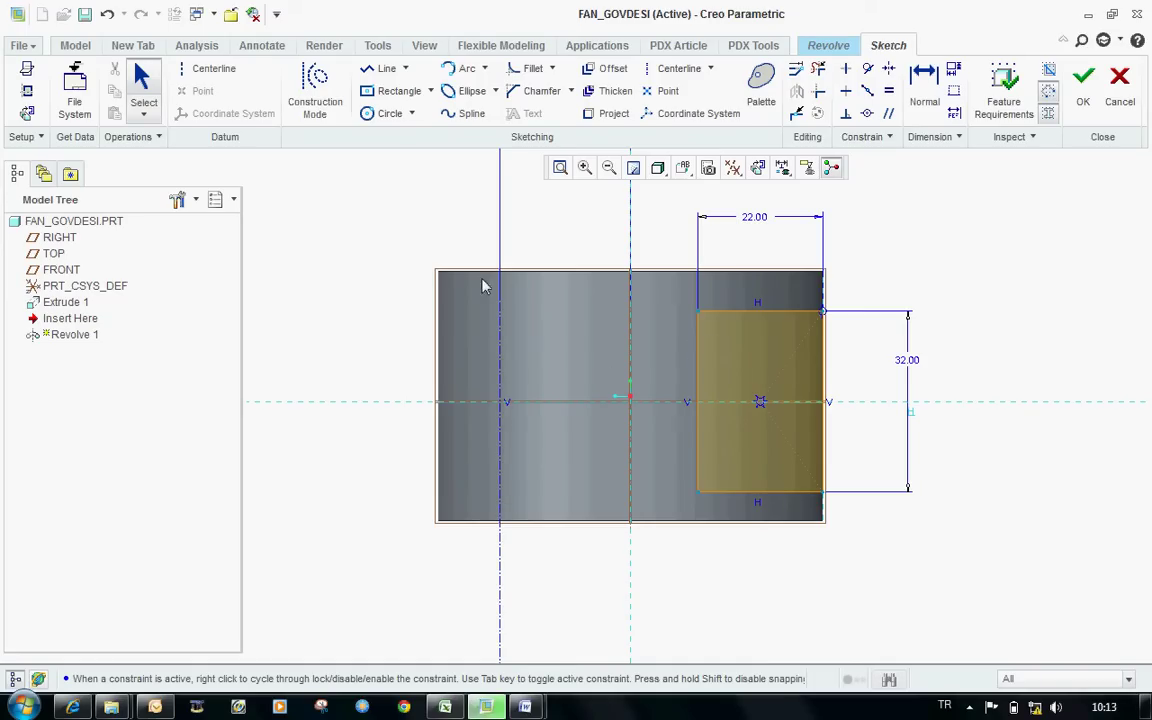
{"action": "left_click", "coordinate": [1083, 85]}
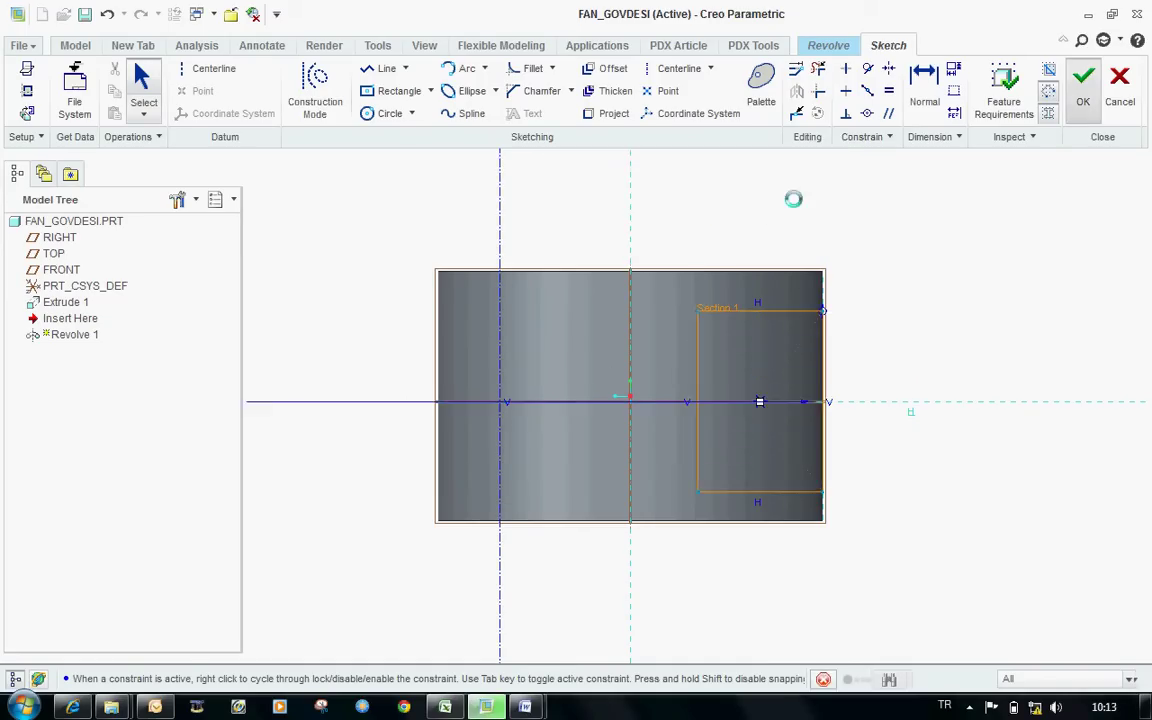
Step: Reduce the revolve angle to 90 degrees and complete the Revolve feature
{"action": "mouse_move", "coordinate": [690, 398]}
{"action": "middle_mouse_down"}
{"action": "mouse_move", "coordinate": [700, 380]}
{"action": "mouse_move", "coordinate": [666, 318]}
{"action": "mouse_move", "coordinate": [724, 430]}
{"action": "middle_mouse_up"}
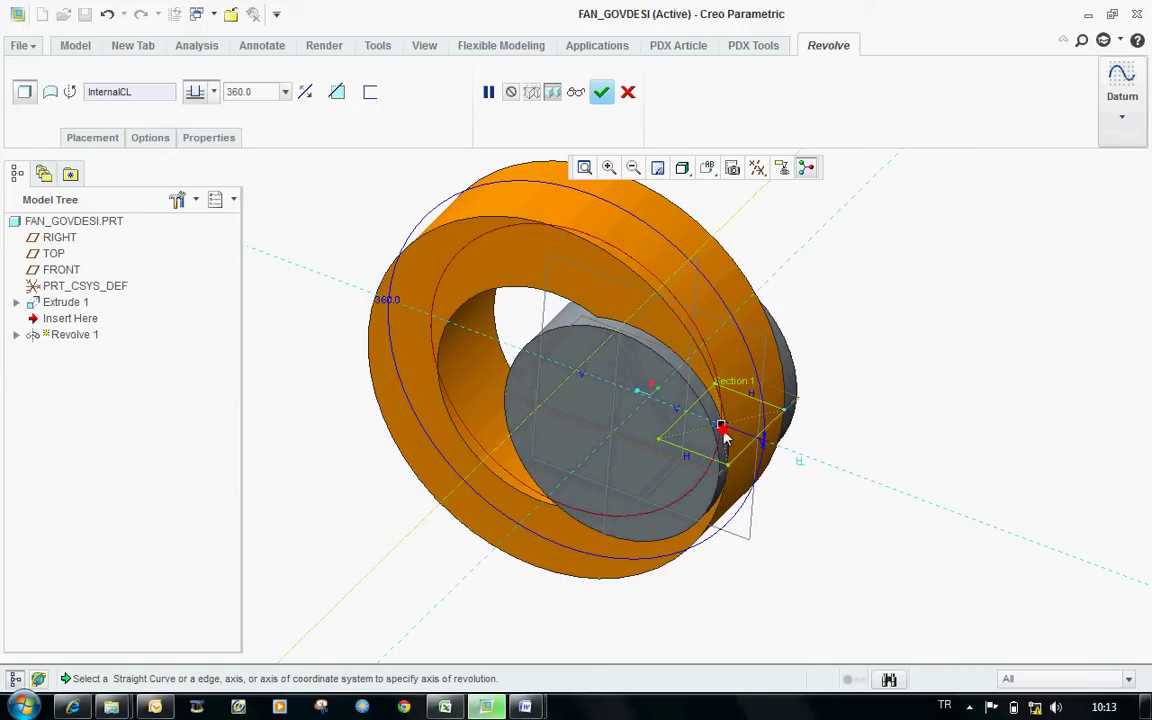
{"action": "left_click_drag", "start_coordinate": [722, 430], "coordinate": [560, 215]}
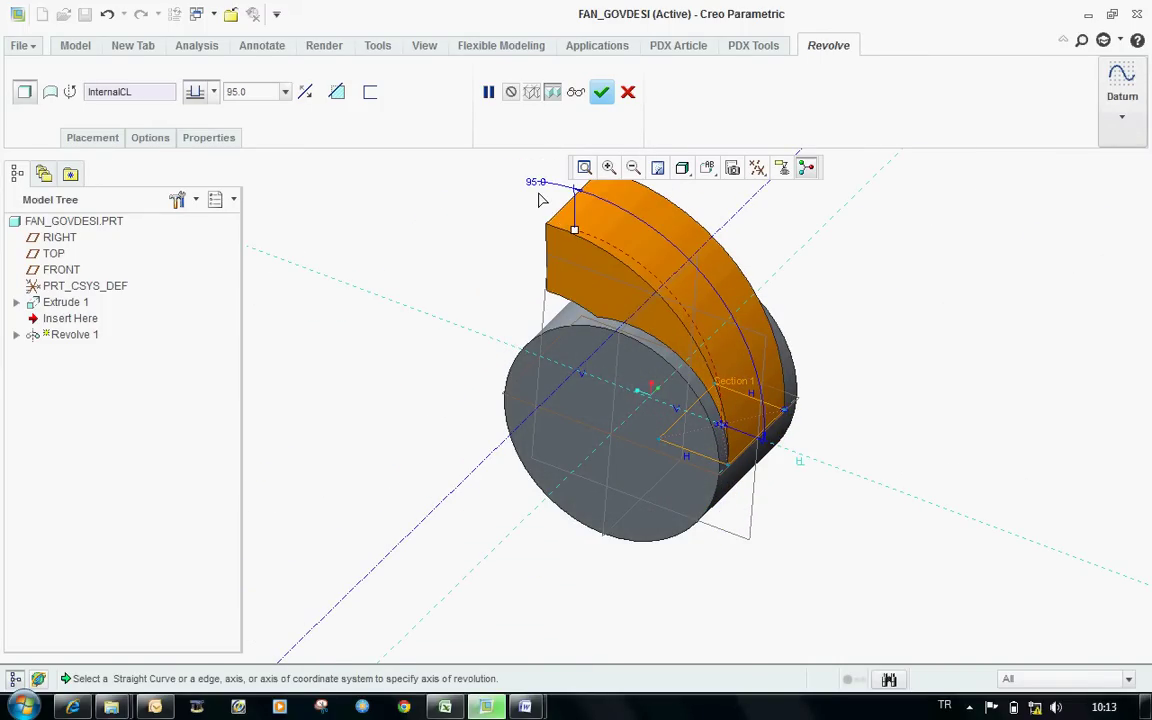
{"action": "double_click", "coordinate": [539, 186]}
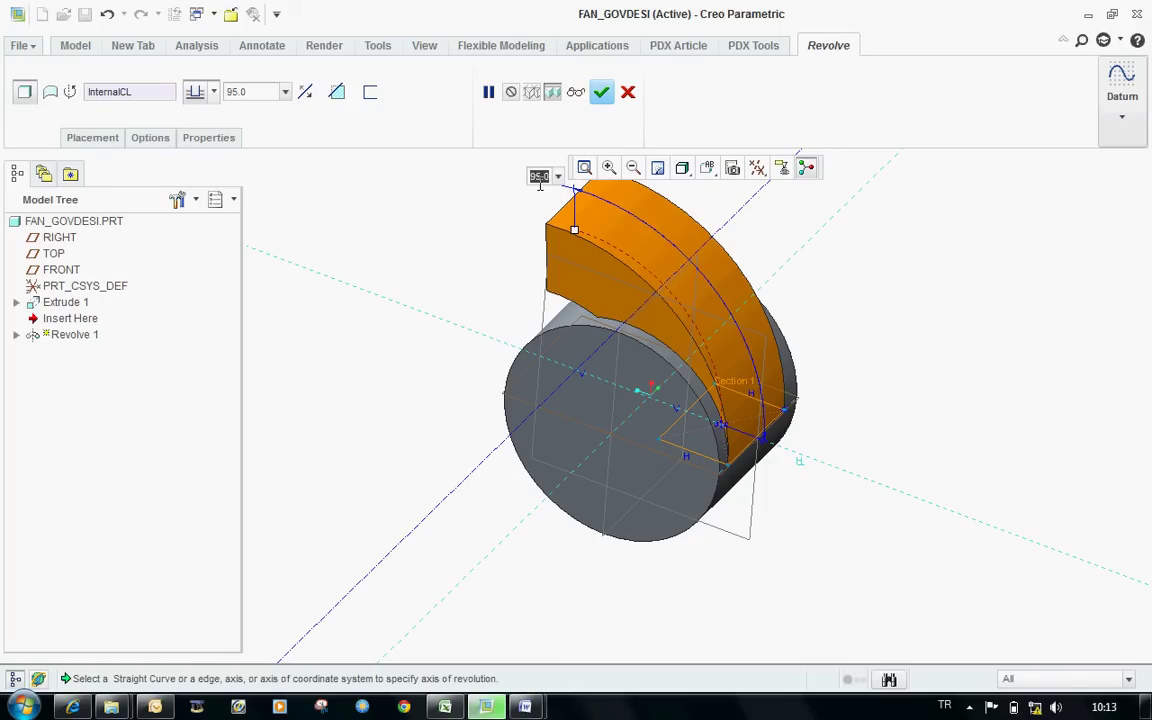
{"action": "type", "text": "90"}
{"action": "key", "text": "Return"}
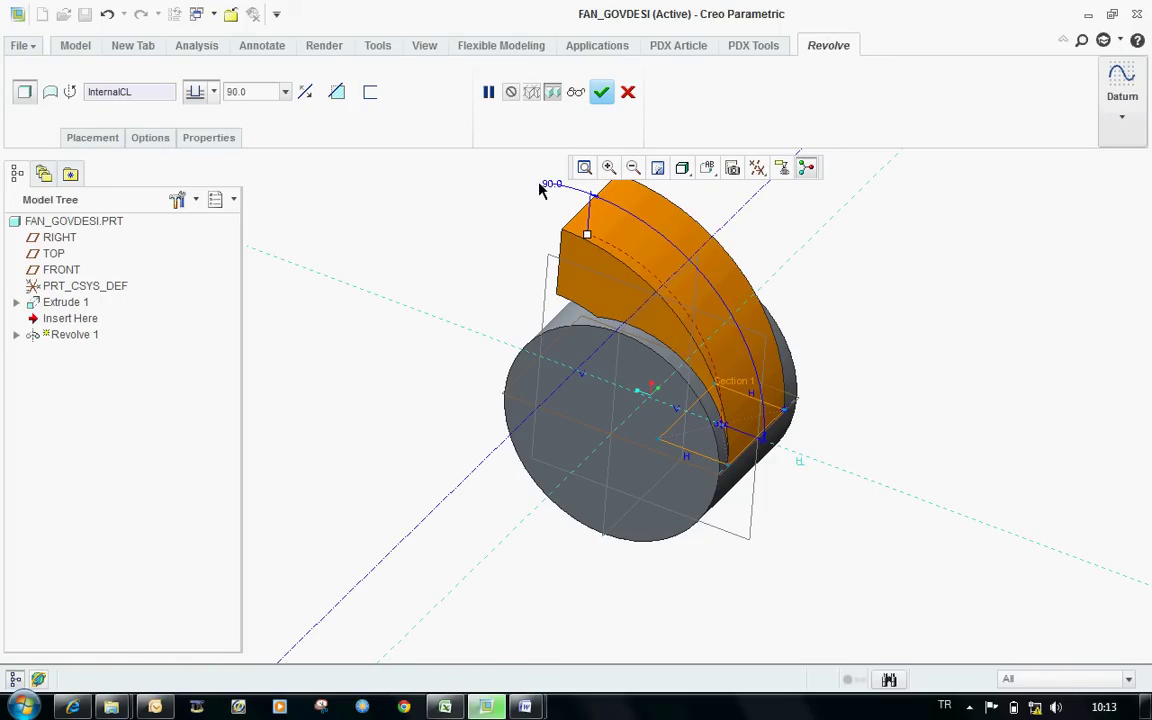
{"action": "left_click", "coordinate": [600, 103]}
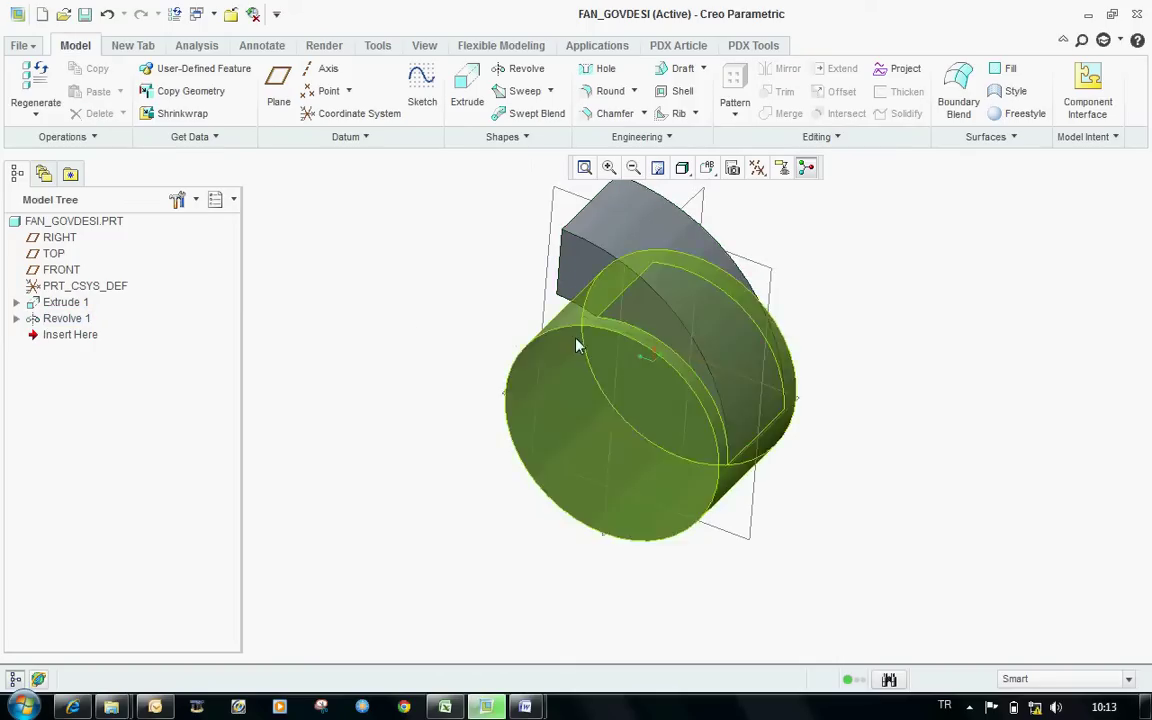
Step: Start a Blend with sketched sections and define its first section sketch on the flat end face of the revolved block
{"action": "middle_click_drag", "start_coordinate": [578, 342], "coordinate": [680, 388]}
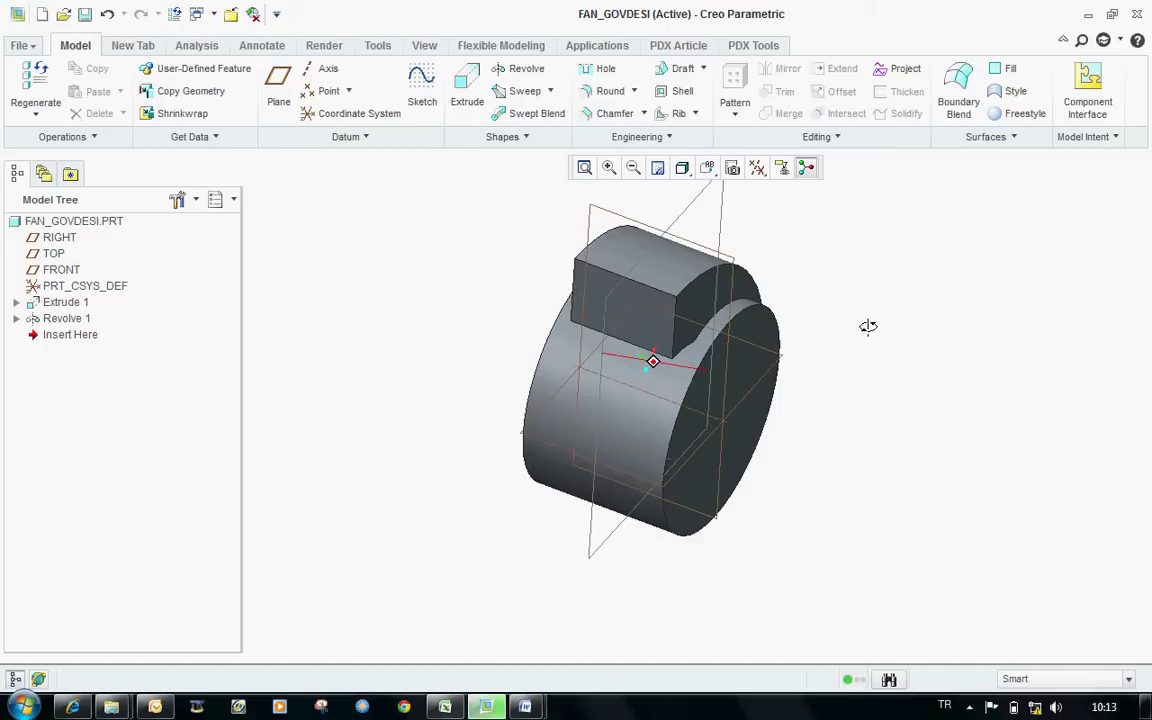
{"action": "left_click", "coordinate": [525, 138]}
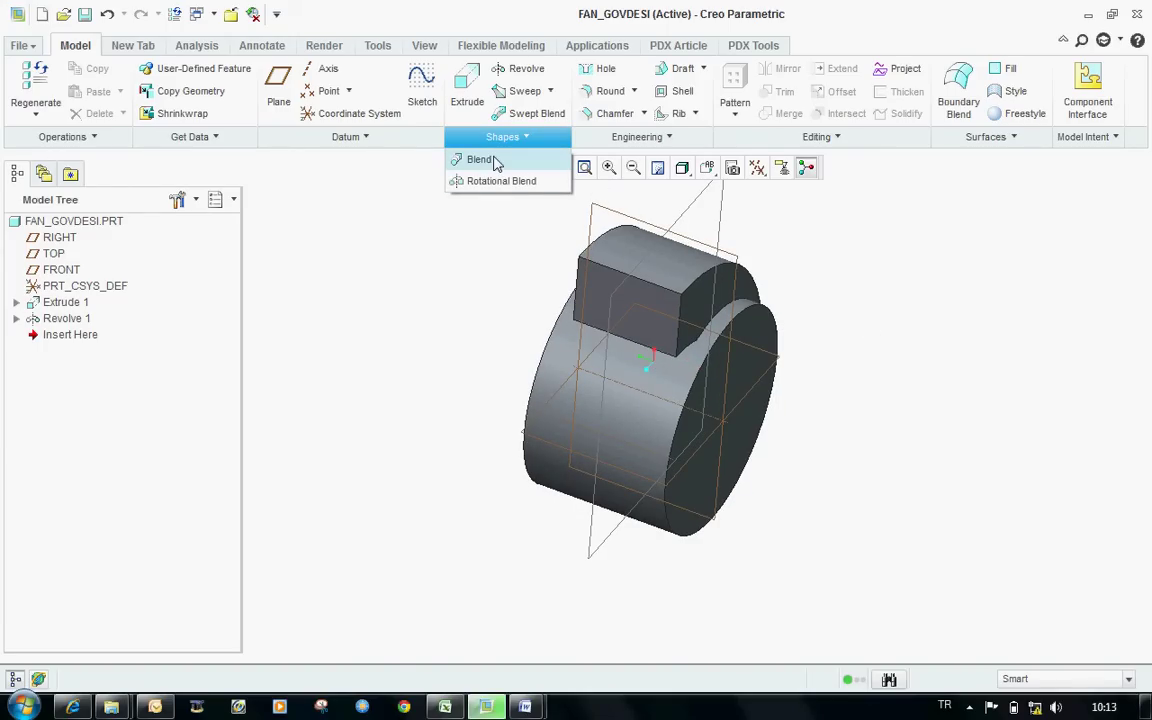
{"action": "left_click", "coordinate": [494, 161]}
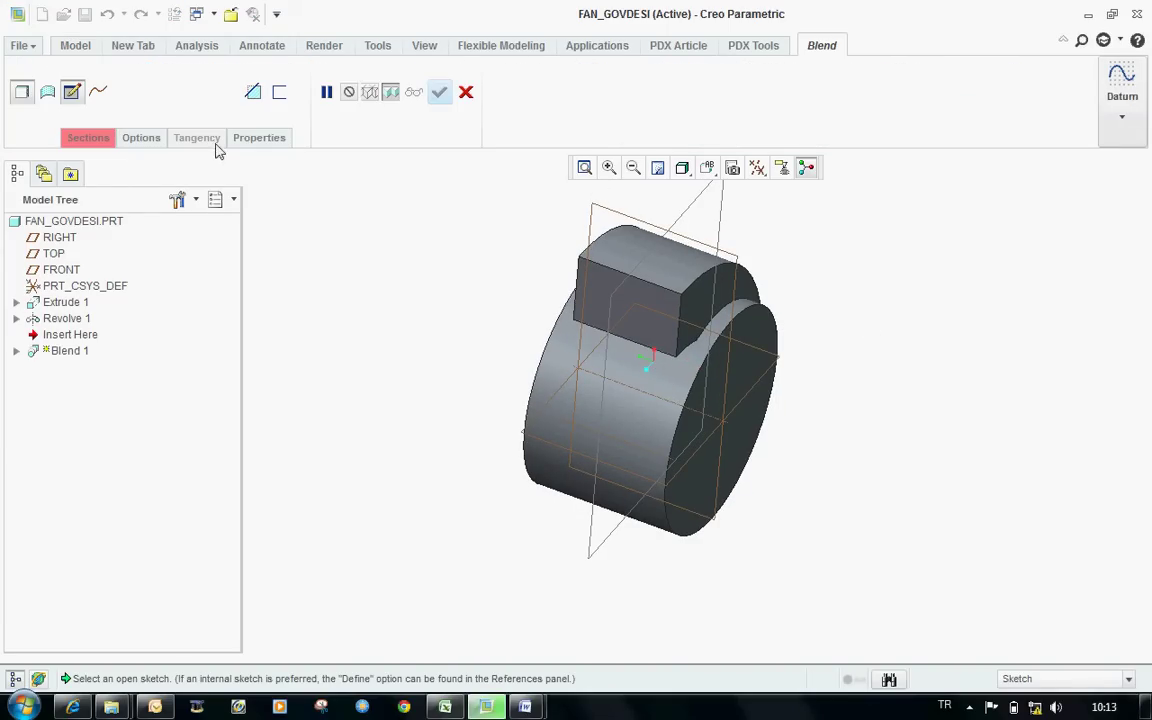
{"action": "left_click", "coordinate": [92, 141]}
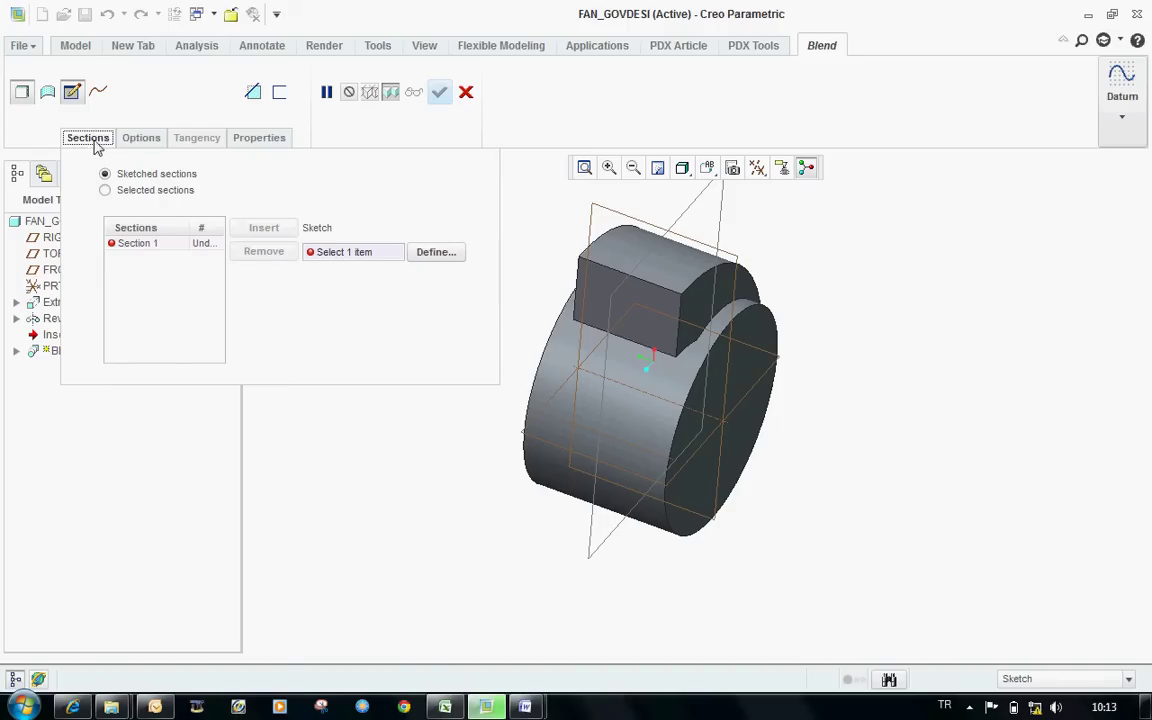
{"action": "left_click", "coordinate": [430, 252]}
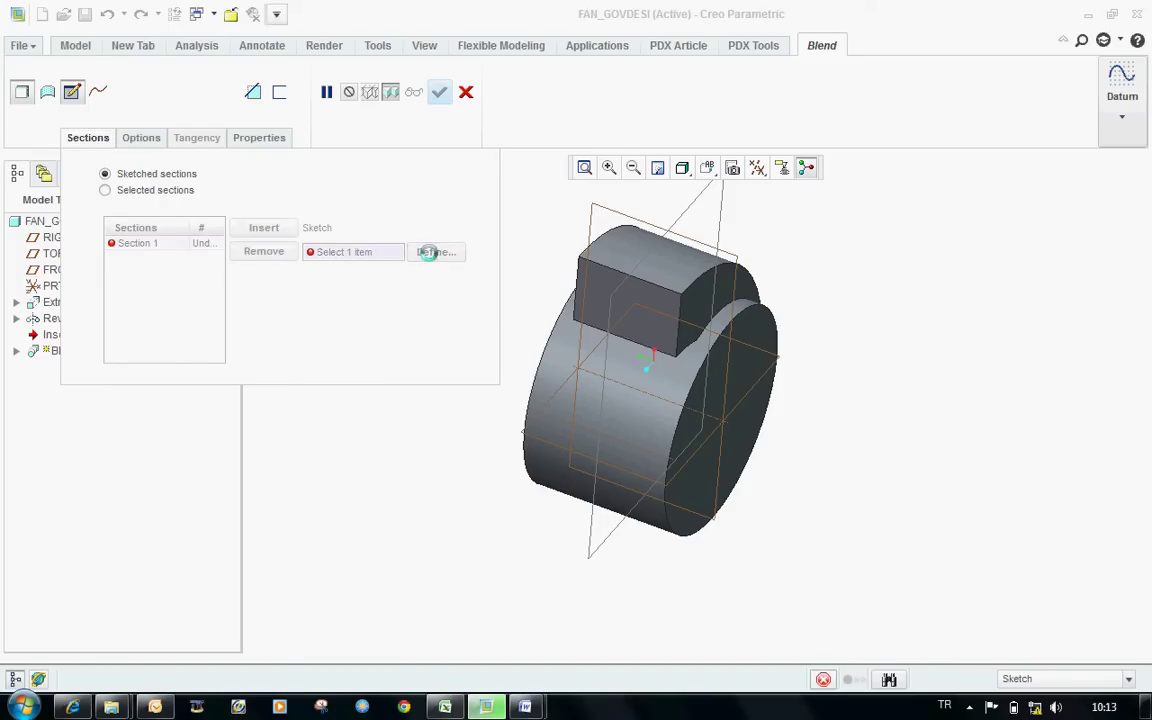
{"action": "left_click", "coordinate": [632, 297]}
{"action": "left_click", "coordinate": [1065, 360]}
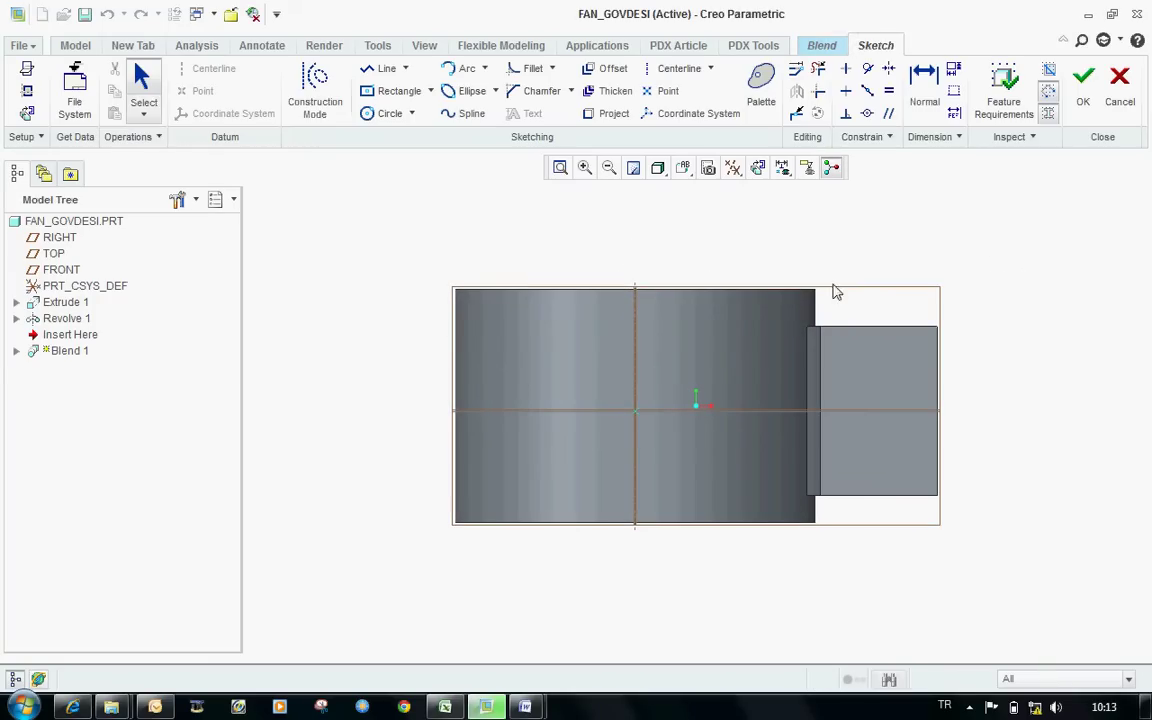
Step: Set the datum plane running along the cylinder's axis as the section's horizontal reference
{"action": "right_click", "coordinate": [618, 260]}
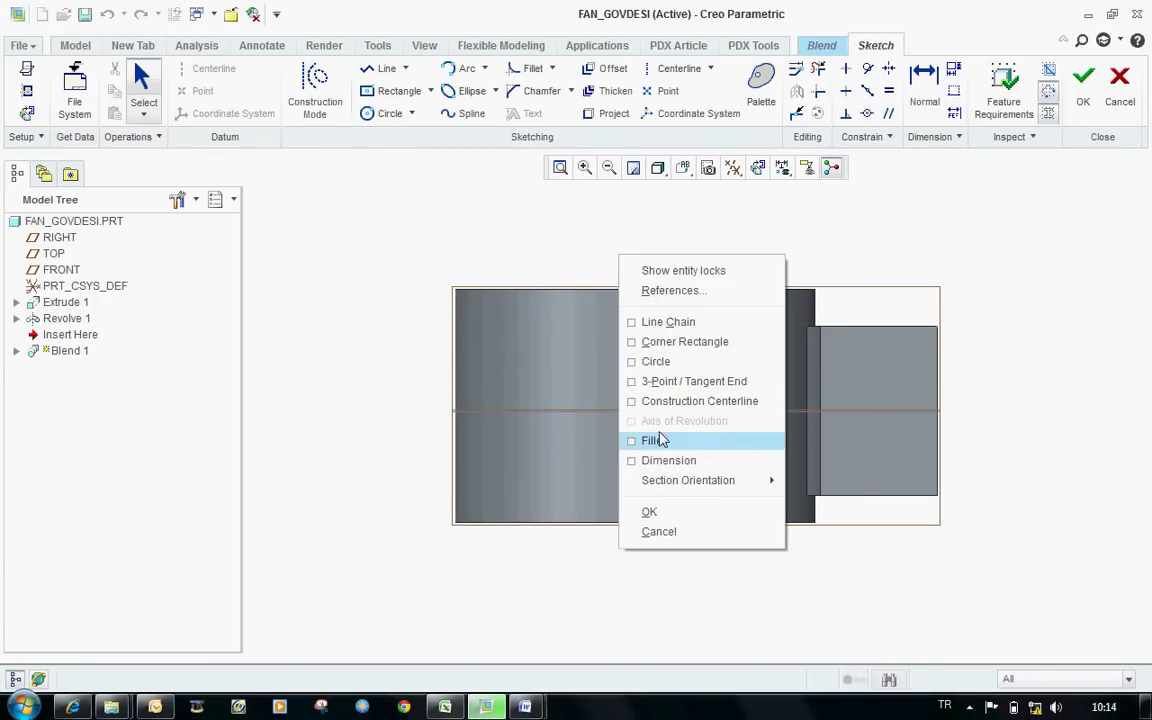
{"action": "mouse_move", "coordinate": [662, 480]}
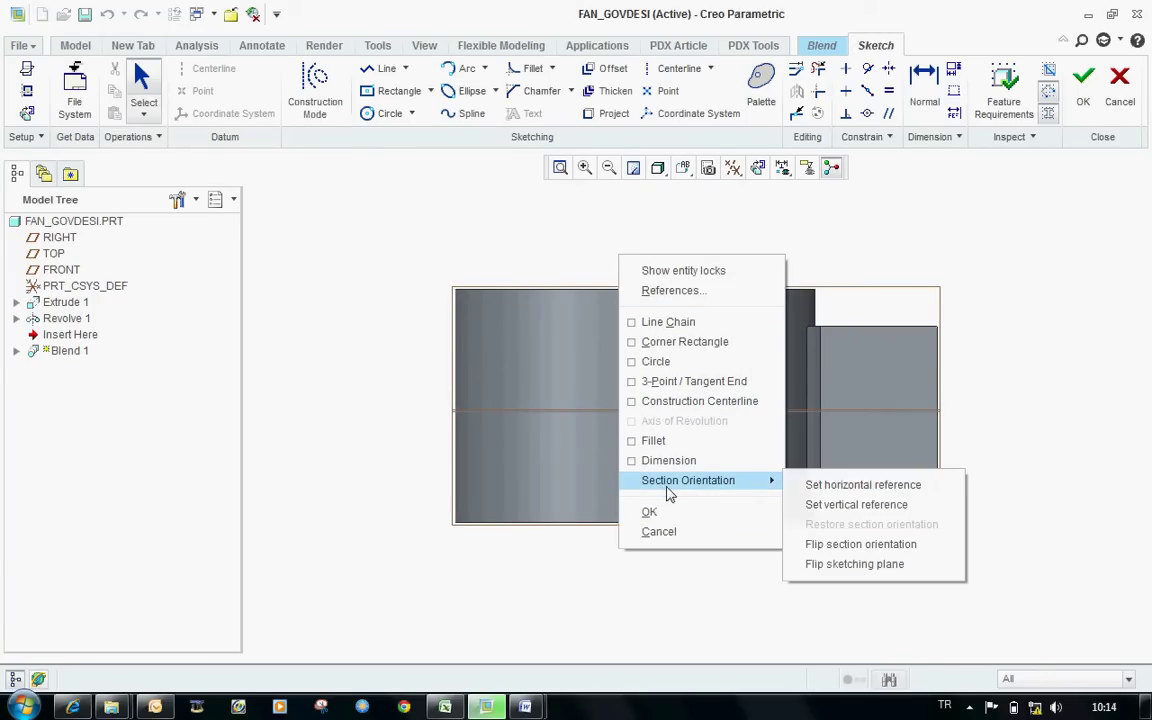
{"action": "left_click", "coordinate": [879, 484]}
{"action": "left_click", "coordinate": [638, 337]}
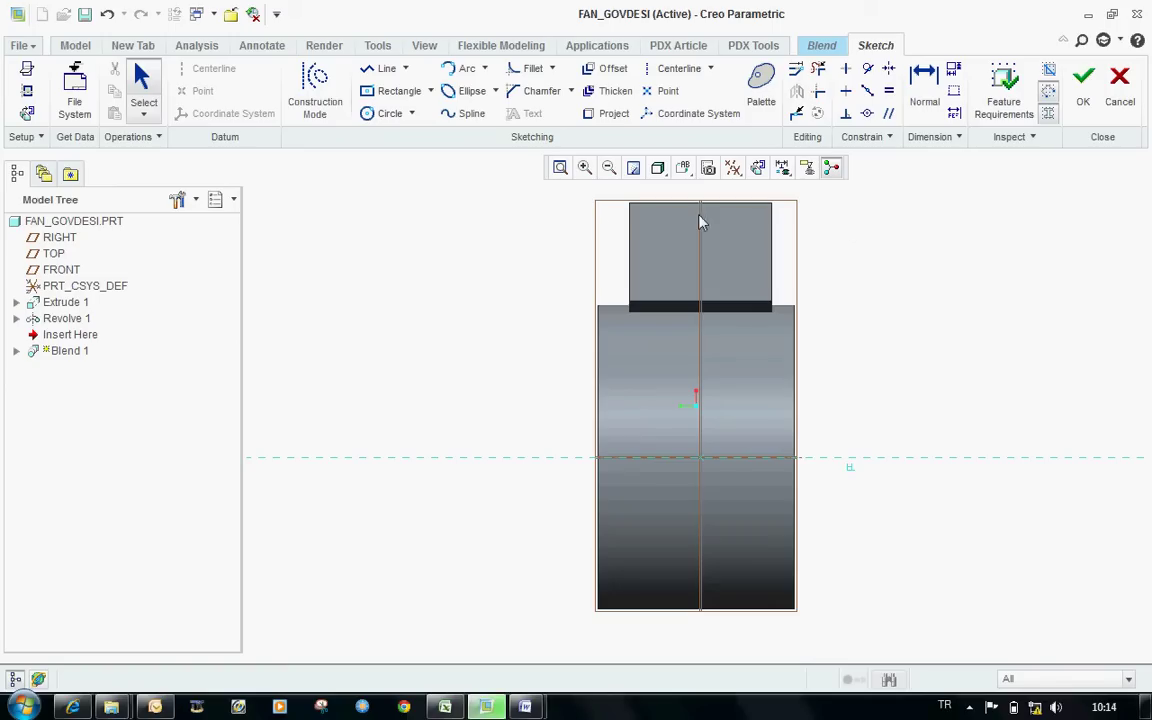
Step: Project the block's end-face outline as a Loop to form the first blend section, and finish the sketch
{"action": "scroll", "coordinate": [597, 226], "scroll_direction": "down", "scroll_amount": 1}
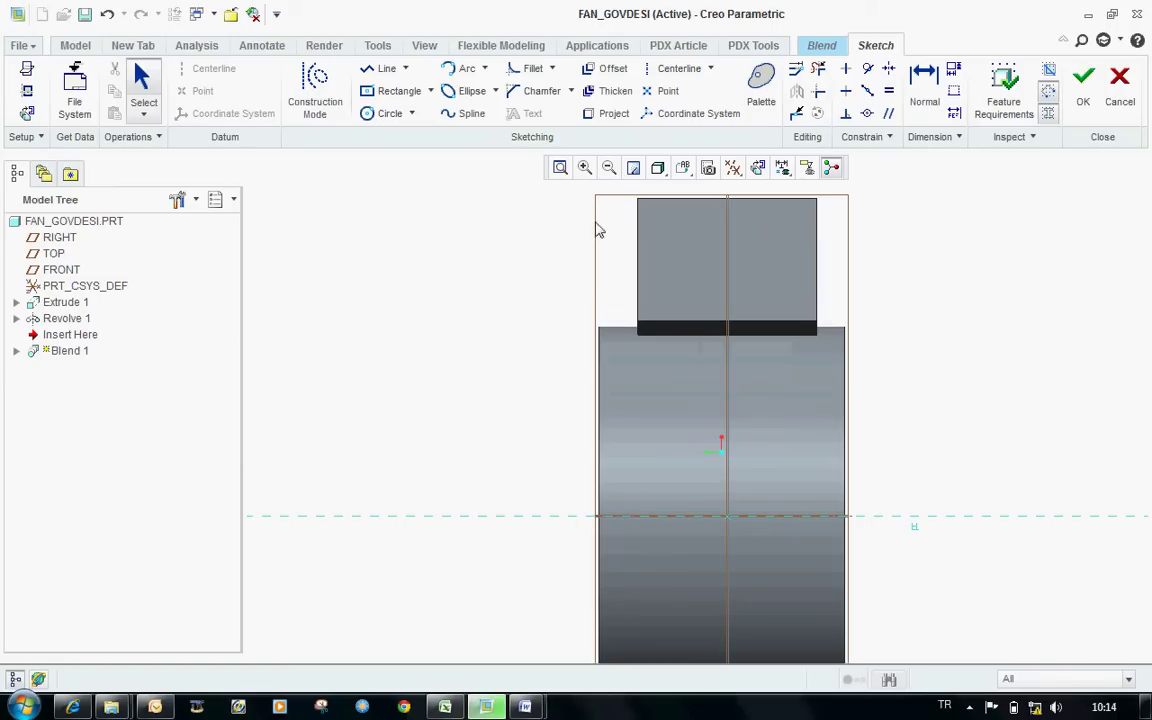
{"action": "left_click", "coordinate": [610, 115]}
{"action": "left_click", "coordinate": [1077, 249]}
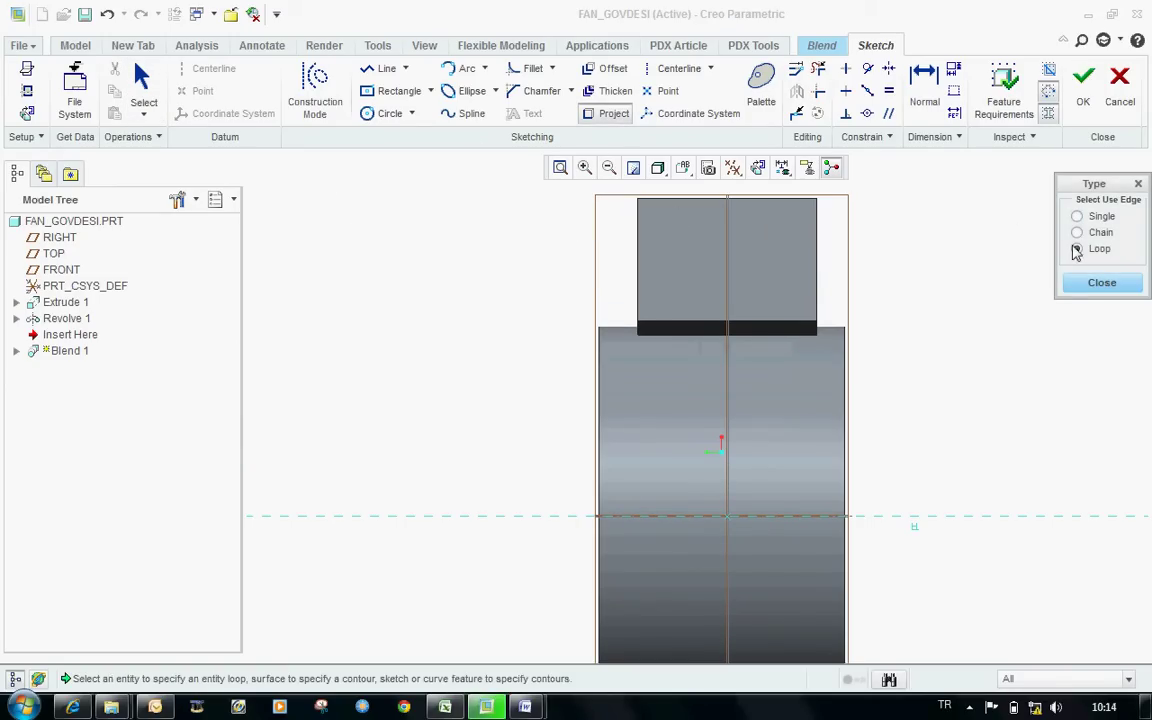
{"action": "left_click", "coordinate": [789, 267]}
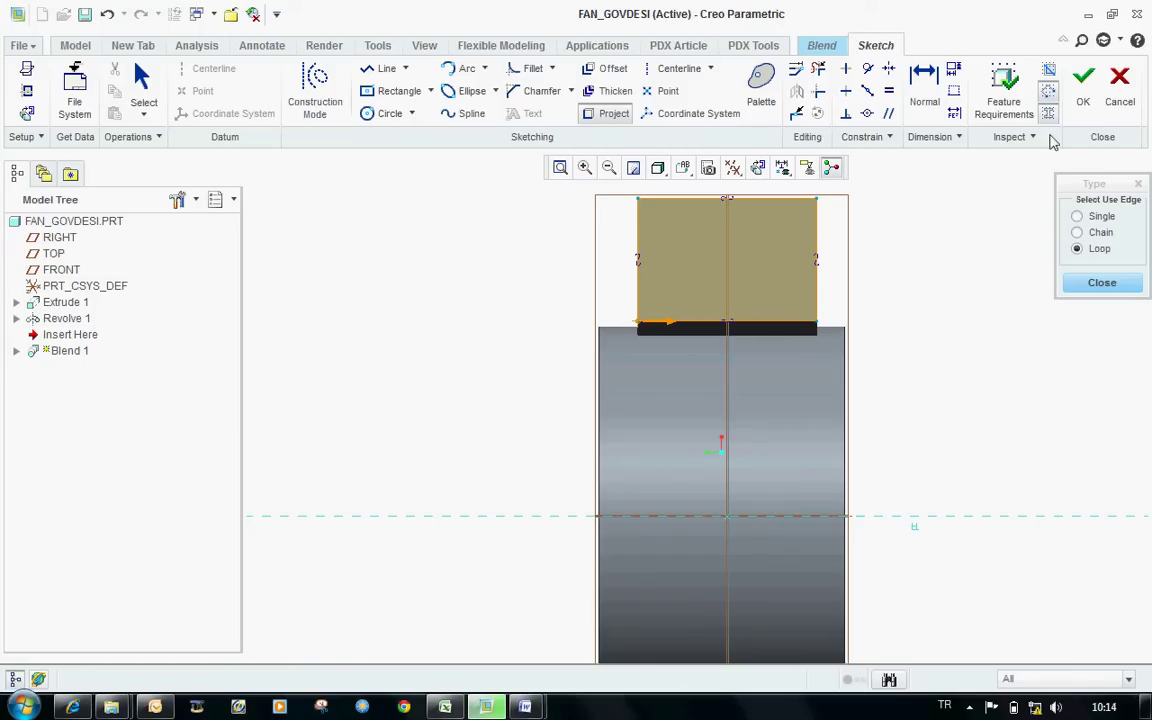
{"action": "left_click", "coordinate": [1086, 80]}
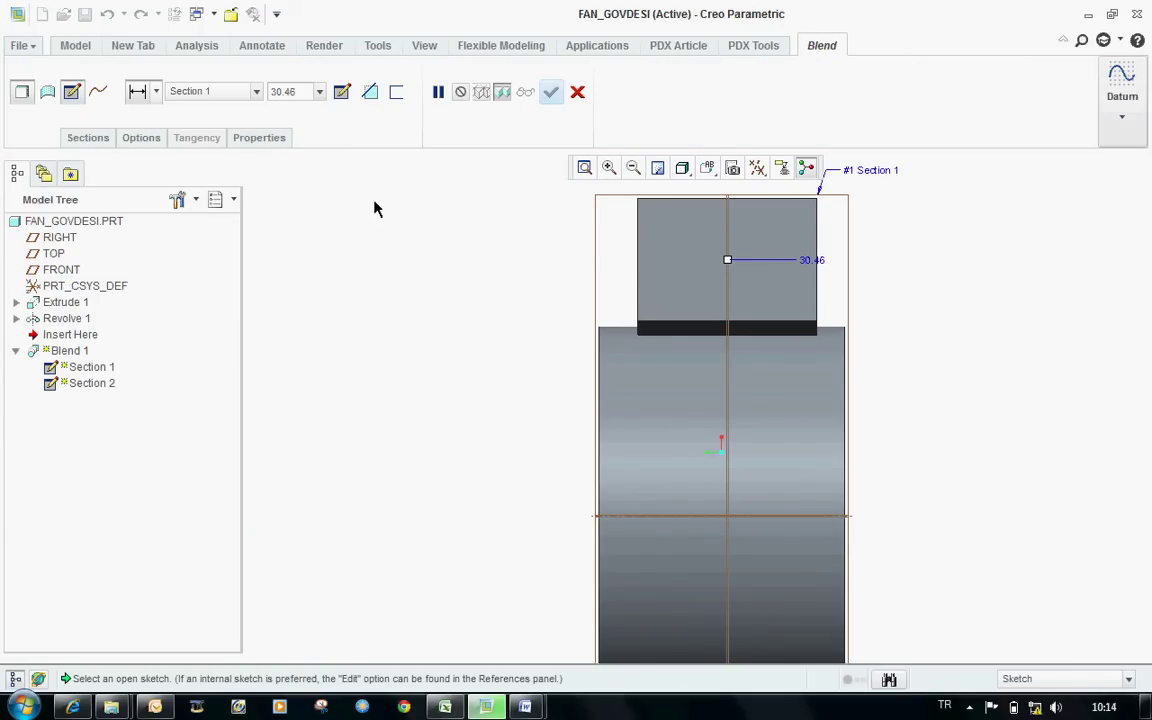
Step: Set the offset of Section 2 from Section 1 to 25 mm
{"action": "left_click", "coordinate": [93, 137]}
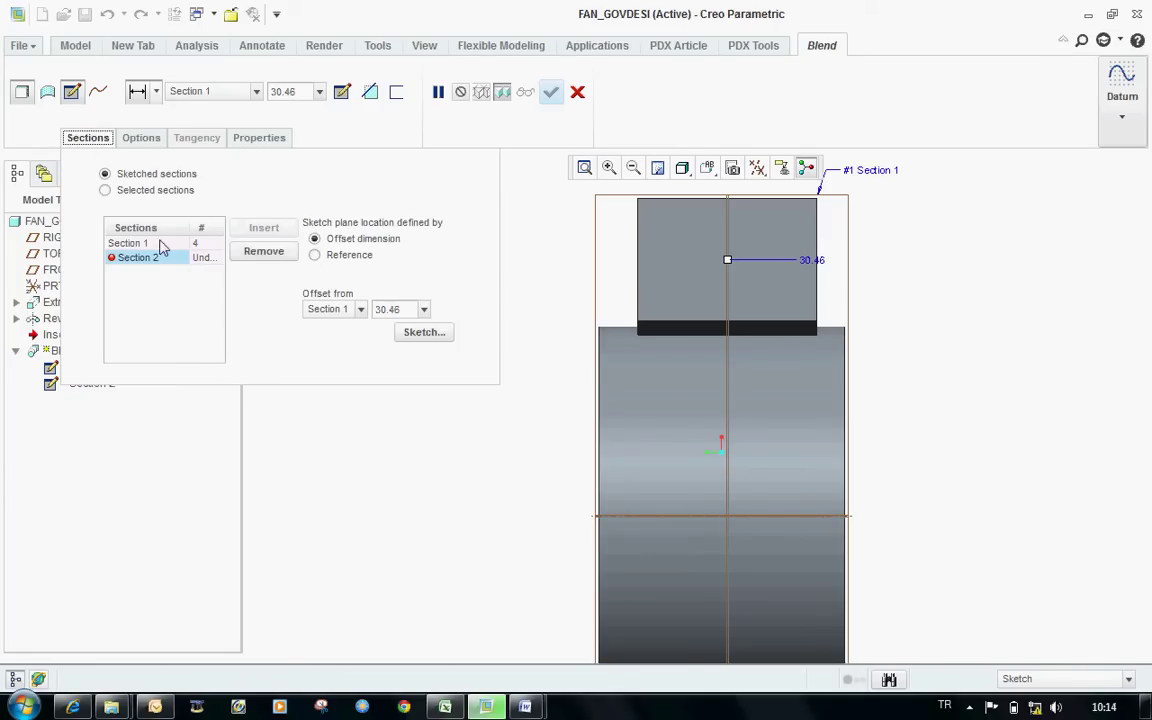
{"action": "left_click", "coordinate": [409, 309]}
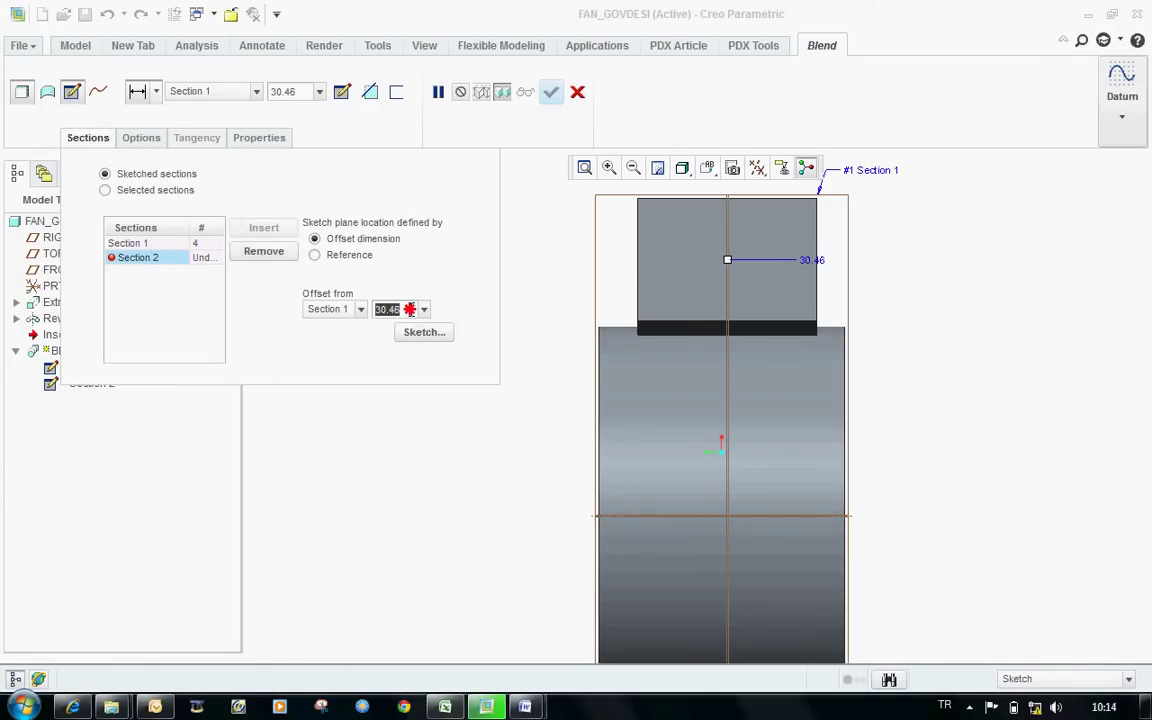
{"action": "type", "text": "25"}
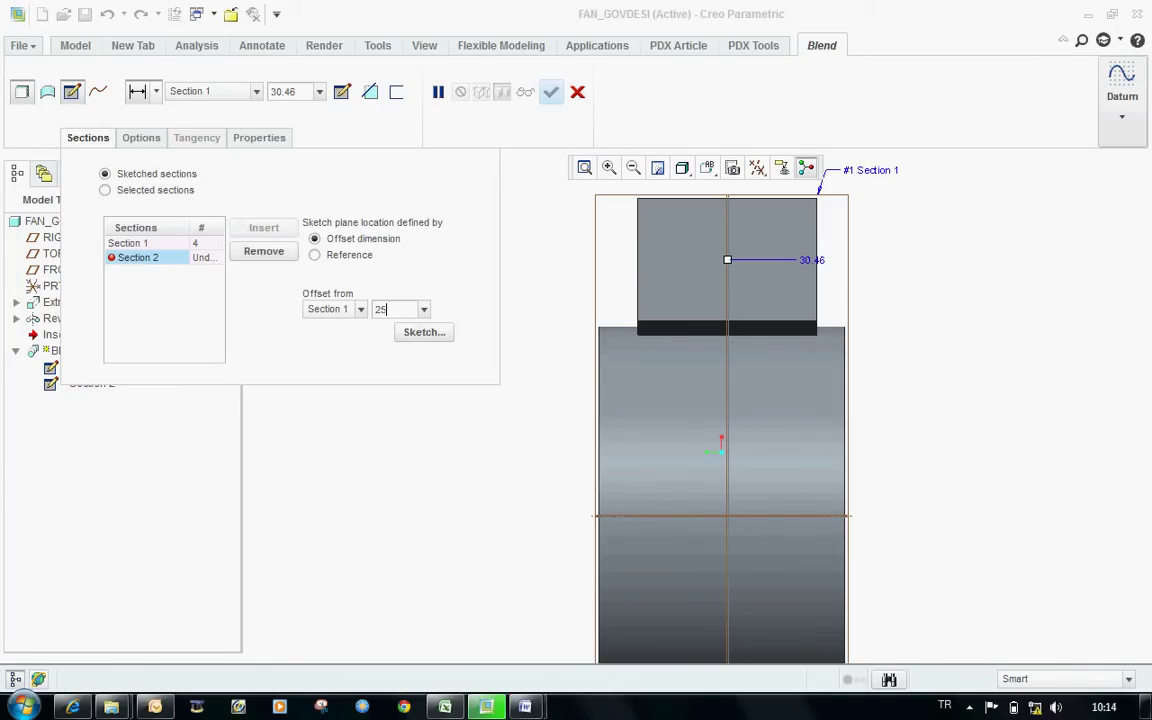
{"action": "key", "text": "Return"}
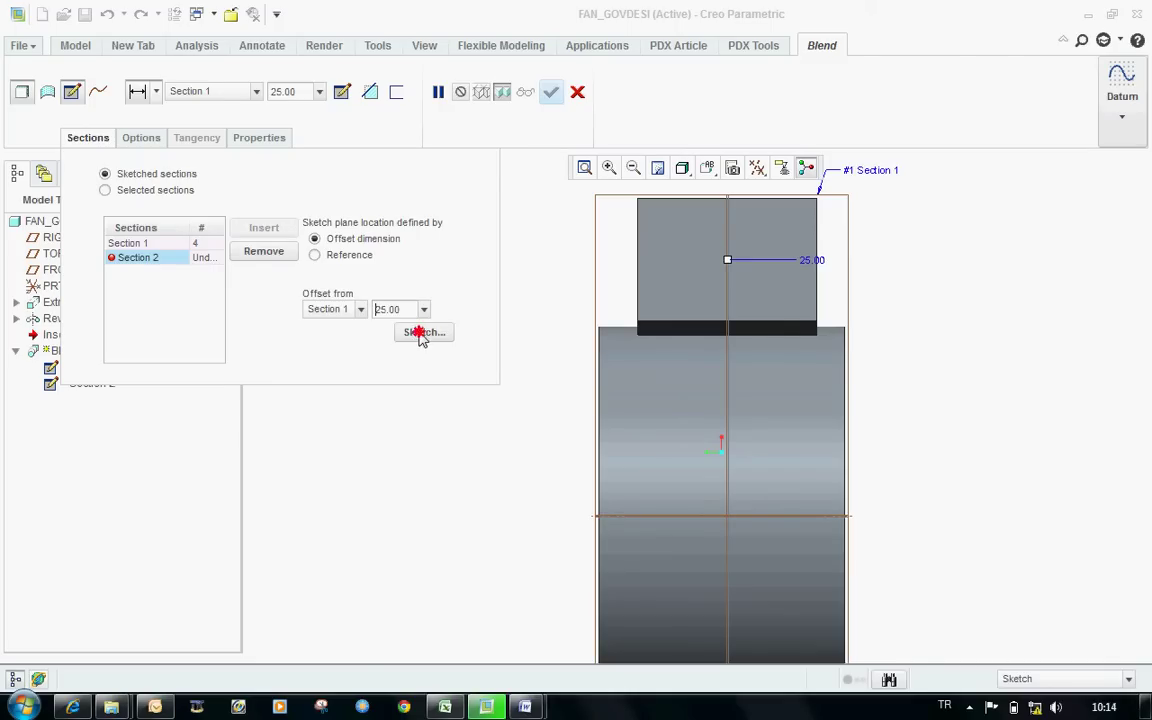
Step: Sketch Section 2 as a center rectangle about 30 by 43 mm, centered on the horizontal reference and flush with the block's outer edge
{"action": "left_click", "coordinate": [421, 333]}
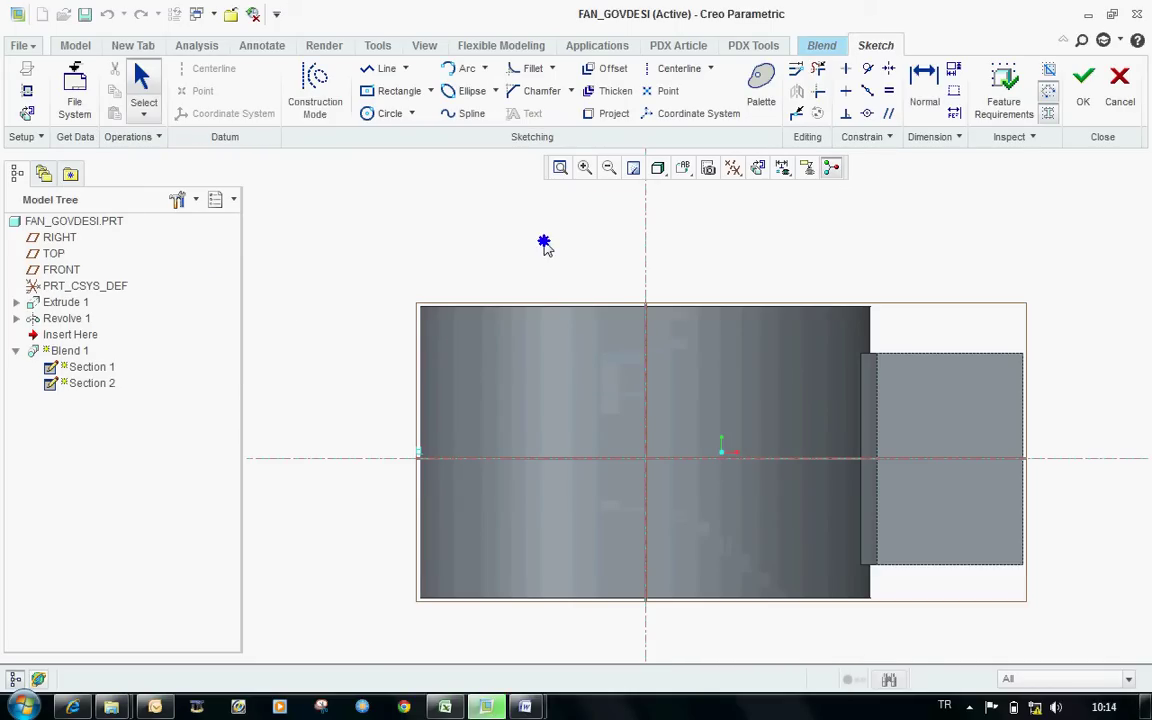
{"action": "right_click", "coordinate": [544, 245]}
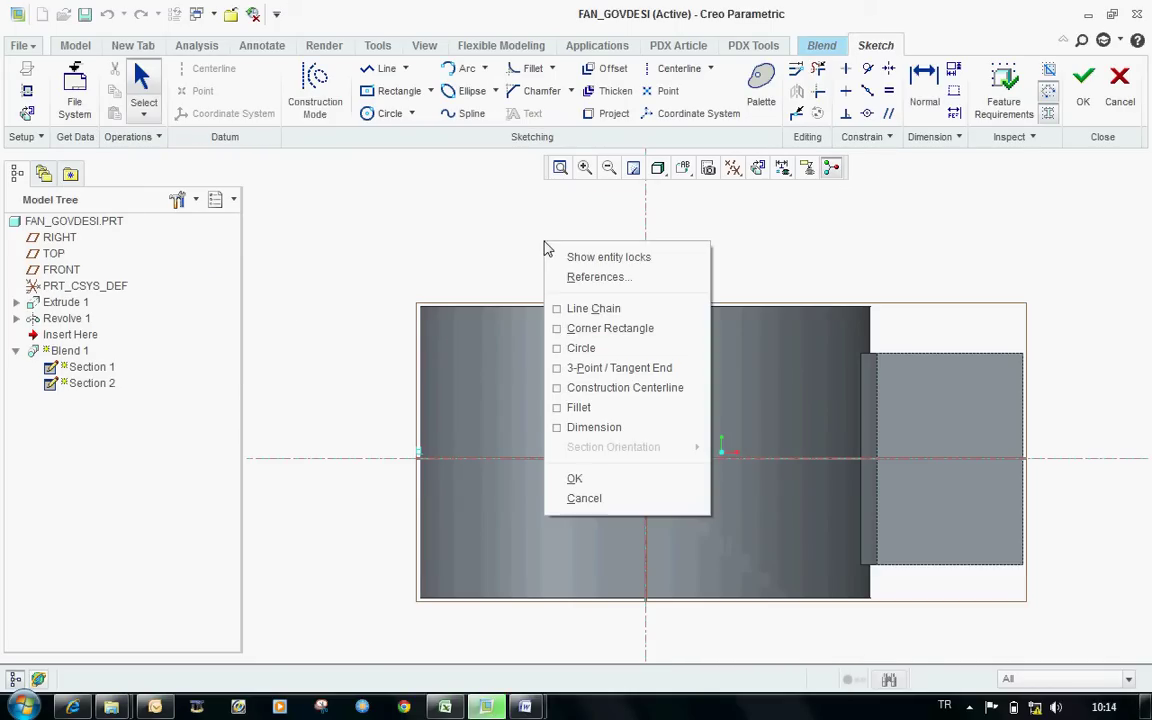
{"action": "left_click", "coordinate": [511, 336]}
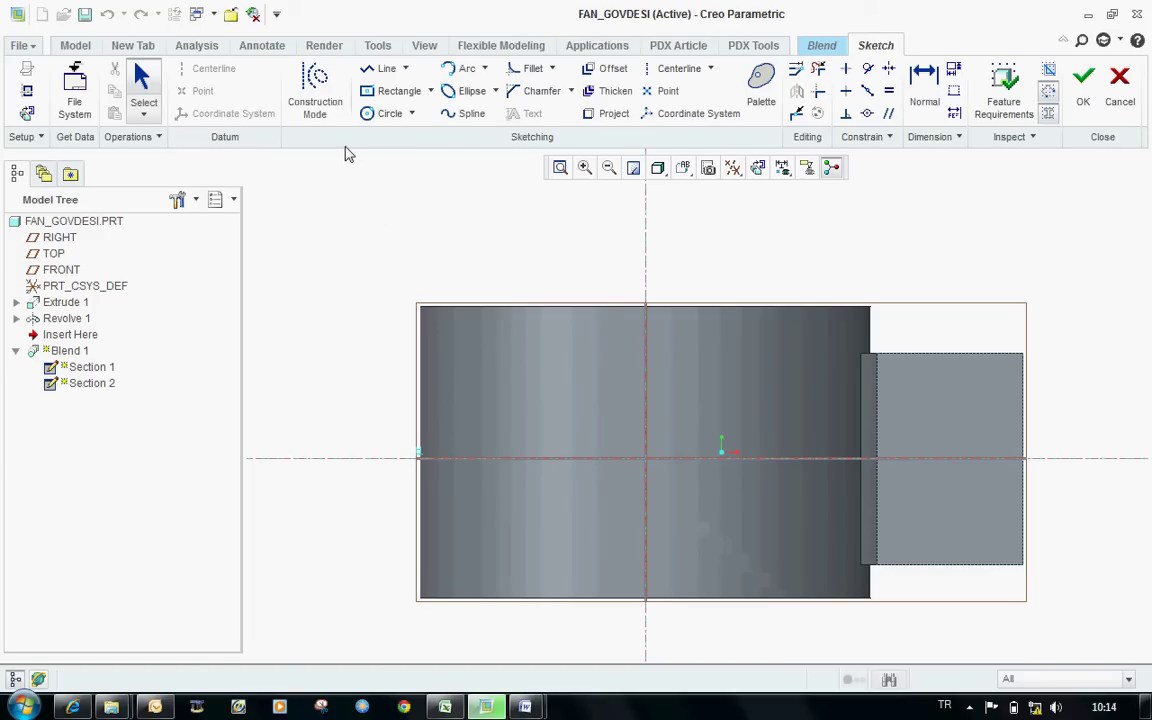
{"action": "left_click", "coordinate": [393, 91]}
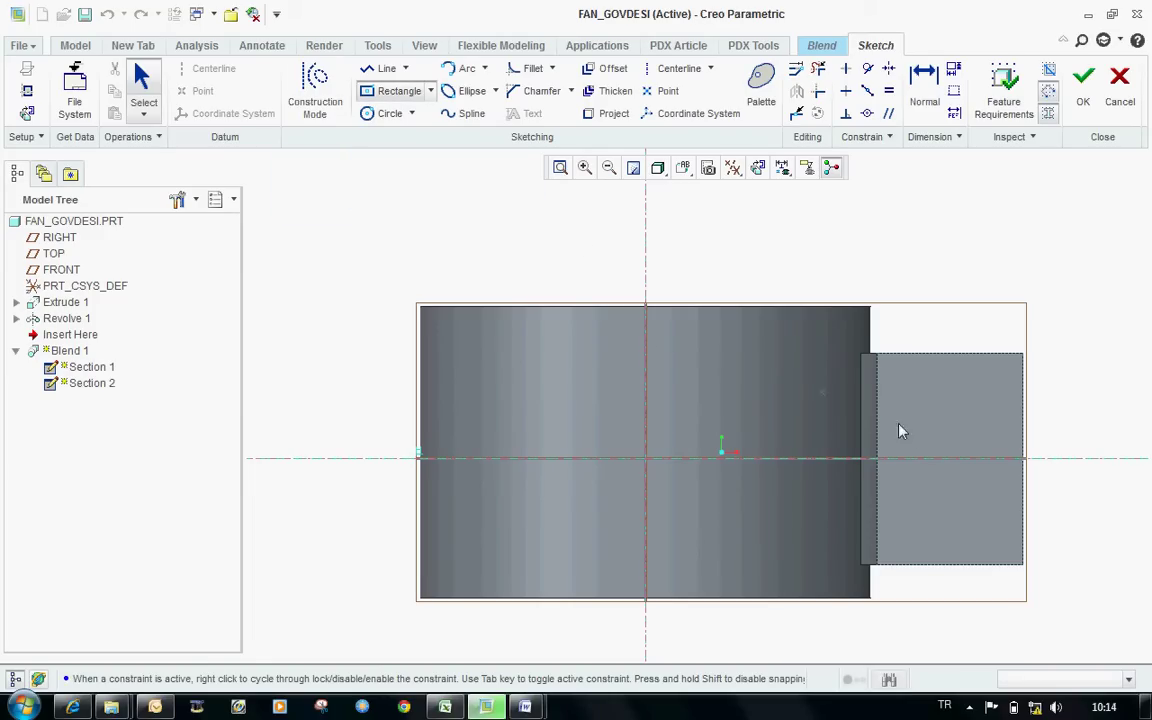
{"action": "left_click", "coordinate": [924, 461]}
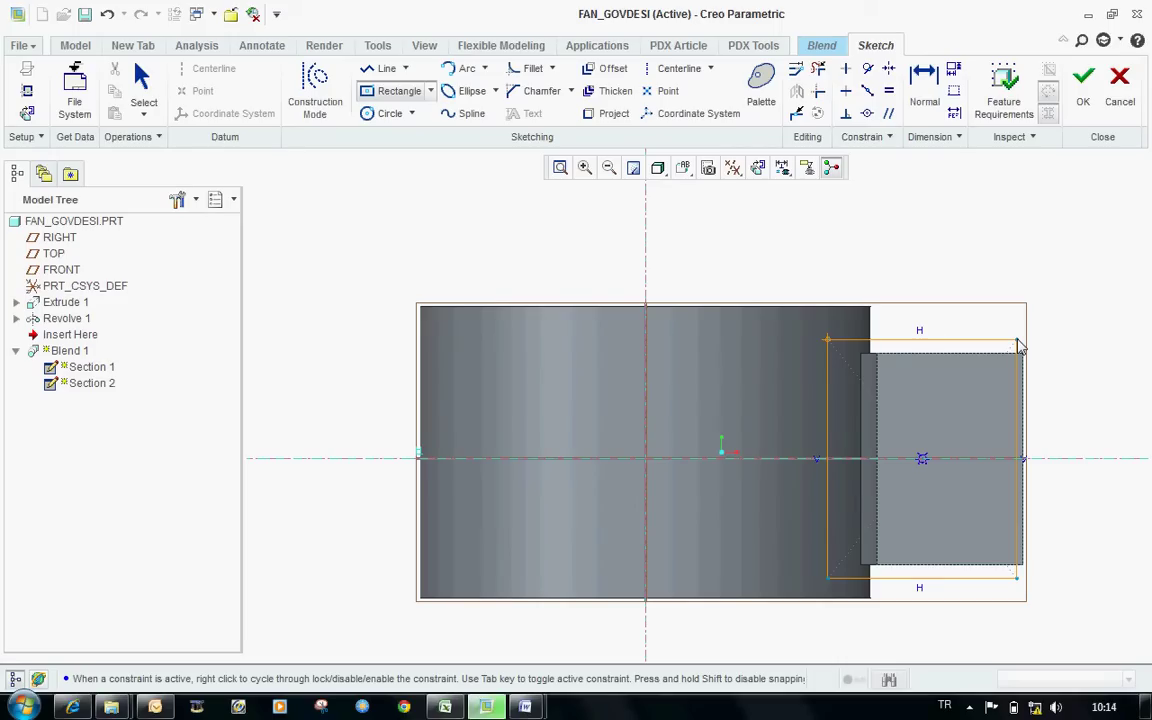
{"action": "left_click", "coordinate": [1018, 345]}
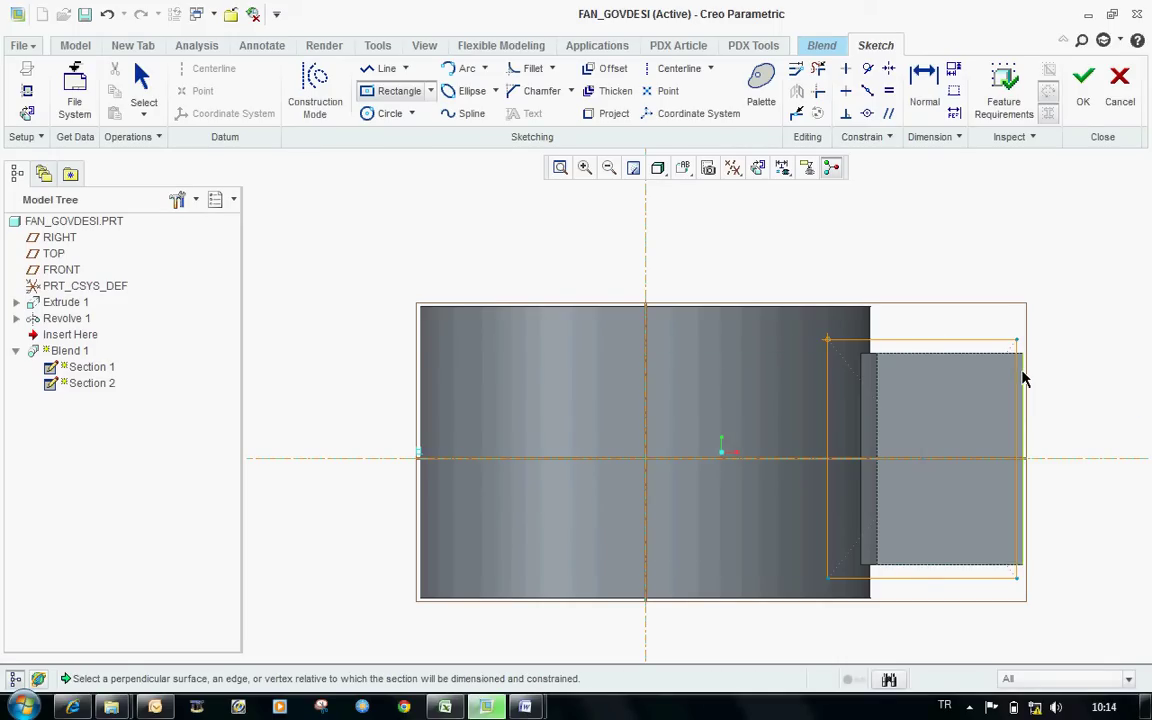
{"action": "left_click", "coordinate": [1023, 377]}
{"action": "left_click_drag", "start_coordinate": [1023, 377], "coordinate": [1040, 318]}
{"action": "middle_click", "coordinate": [1072, 313]}
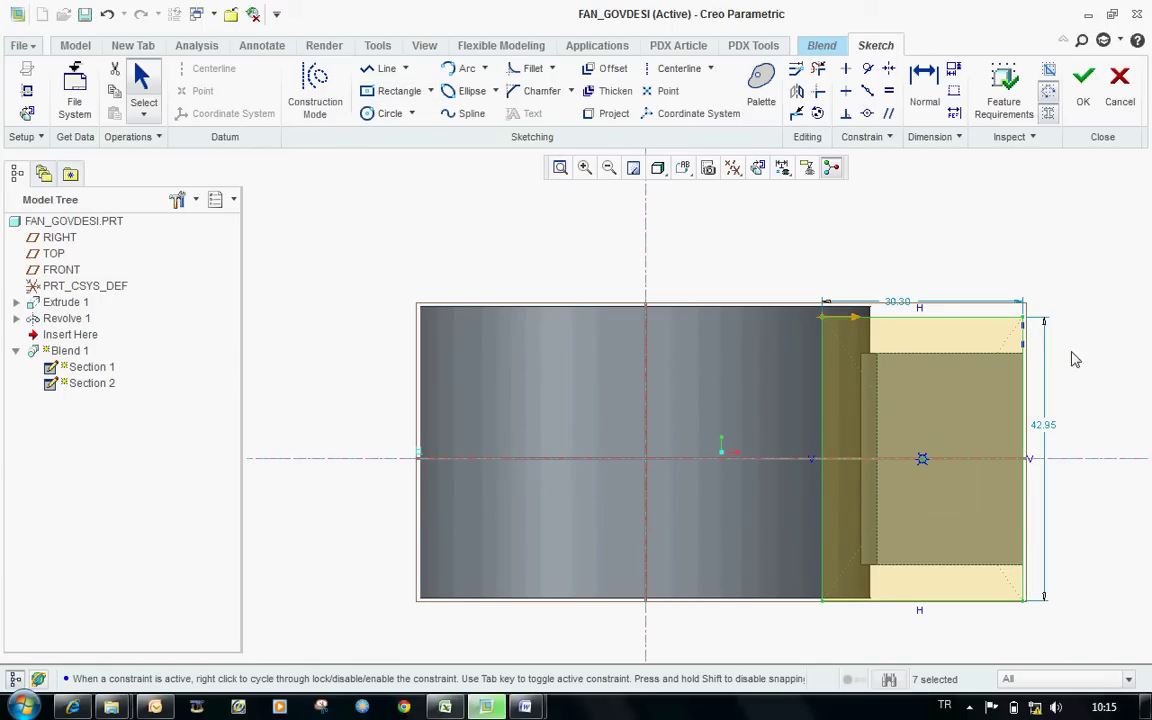
Step: Set the Section 2 rectangle's height to 38 mm and width to 26 mm, and finish the sketch
{"action": "double_click", "coordinate": [1045, 424]}
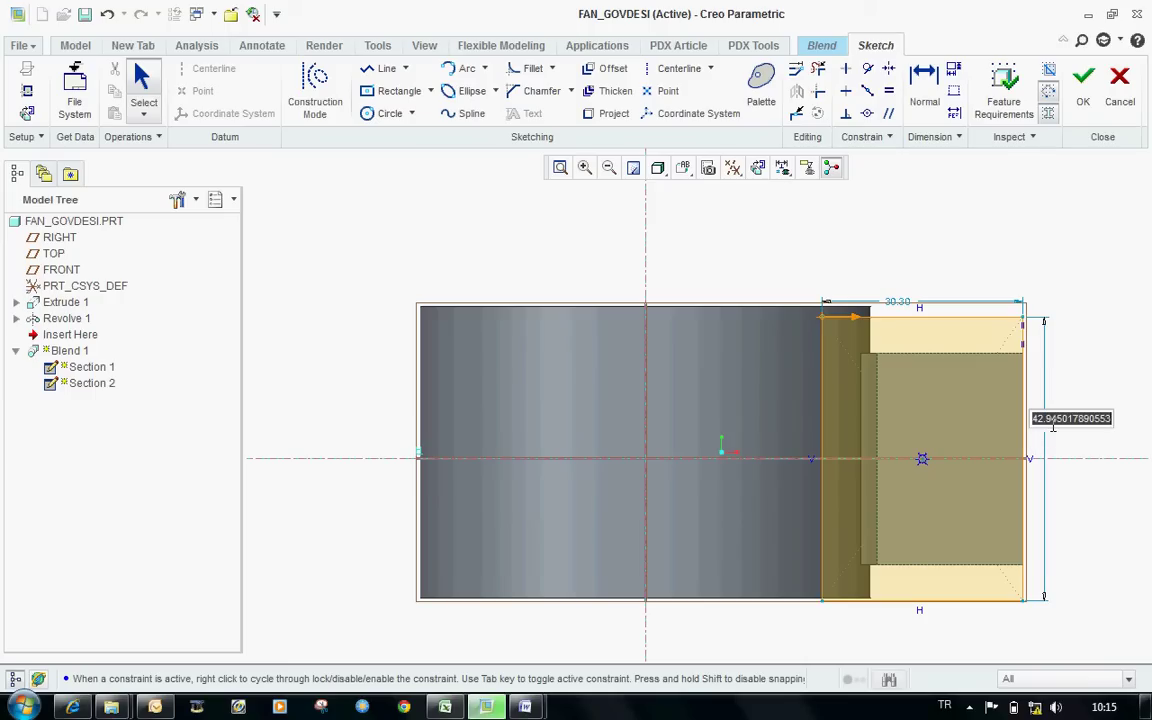
{"action": "type", "text": "38"}
{"action": "key", "text": "Return"}
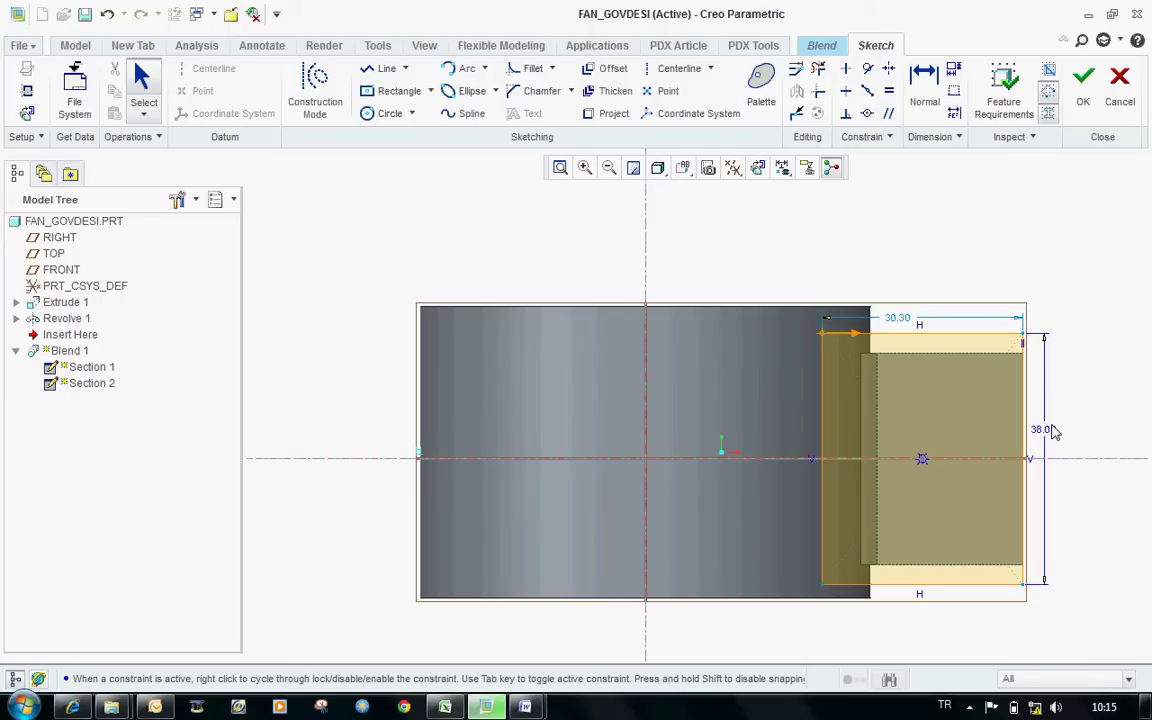
{"action": "double_click", "coordinate": [899, 318]}
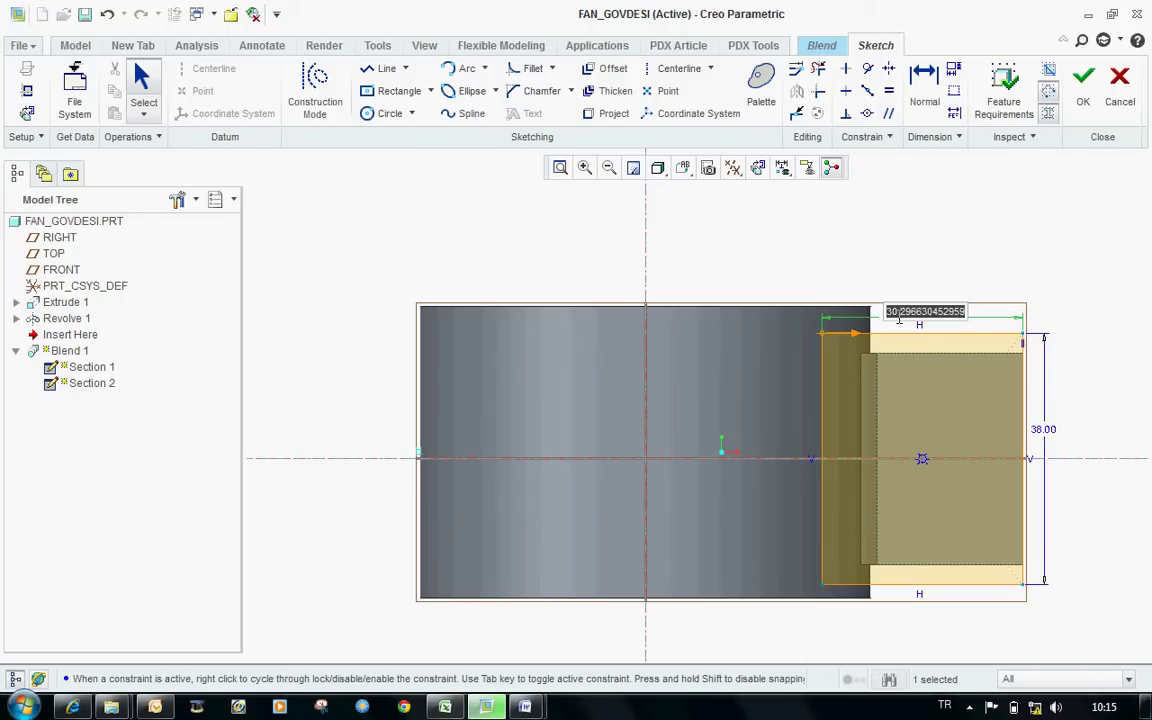
{"action": "type", "text": "26"}
{"action": "key", "text": "Return"}
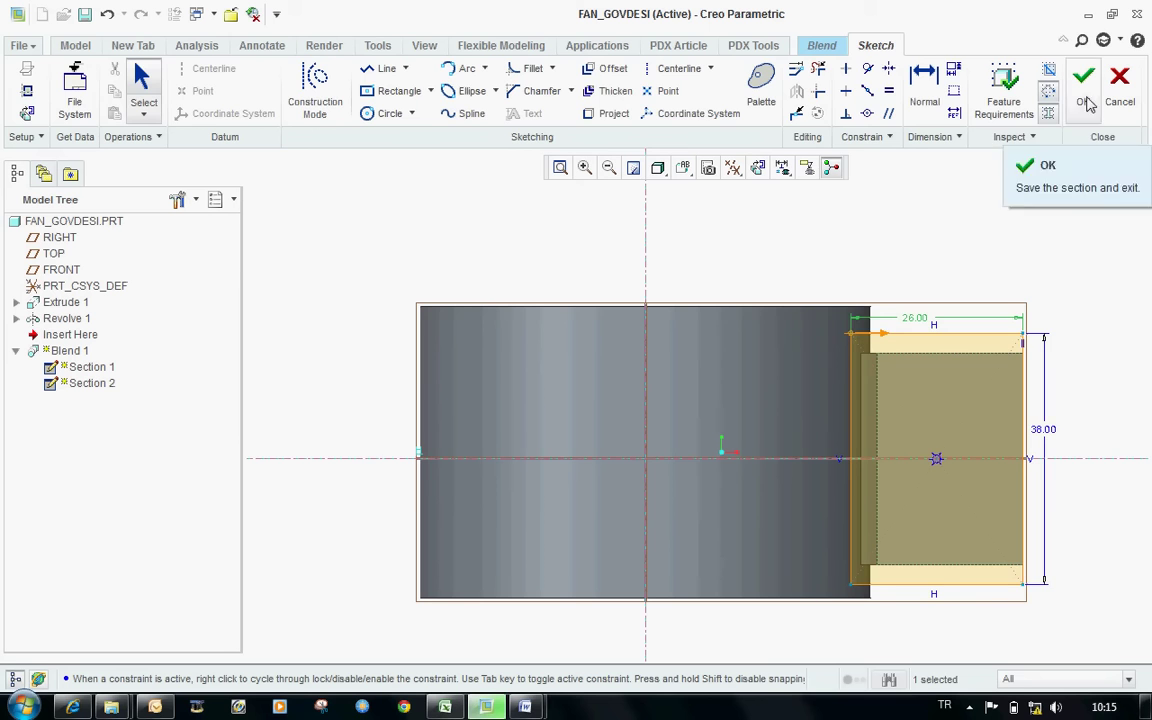
{"action": "left_click", "coordinate": [1083, 86]}
Step: Insert a third blend section, Section 3, offset 25 mm from Section 2
{"action": "mouse_move", "coordinate": [761, 283]}
{"action": "middle_mouse_down"}
{"action": "mouse_move", "coordinate": [831, 323]}
{"action": "mouse_move", "coordinate": [766, 319]}
{"action": "middle_mouse_up"}
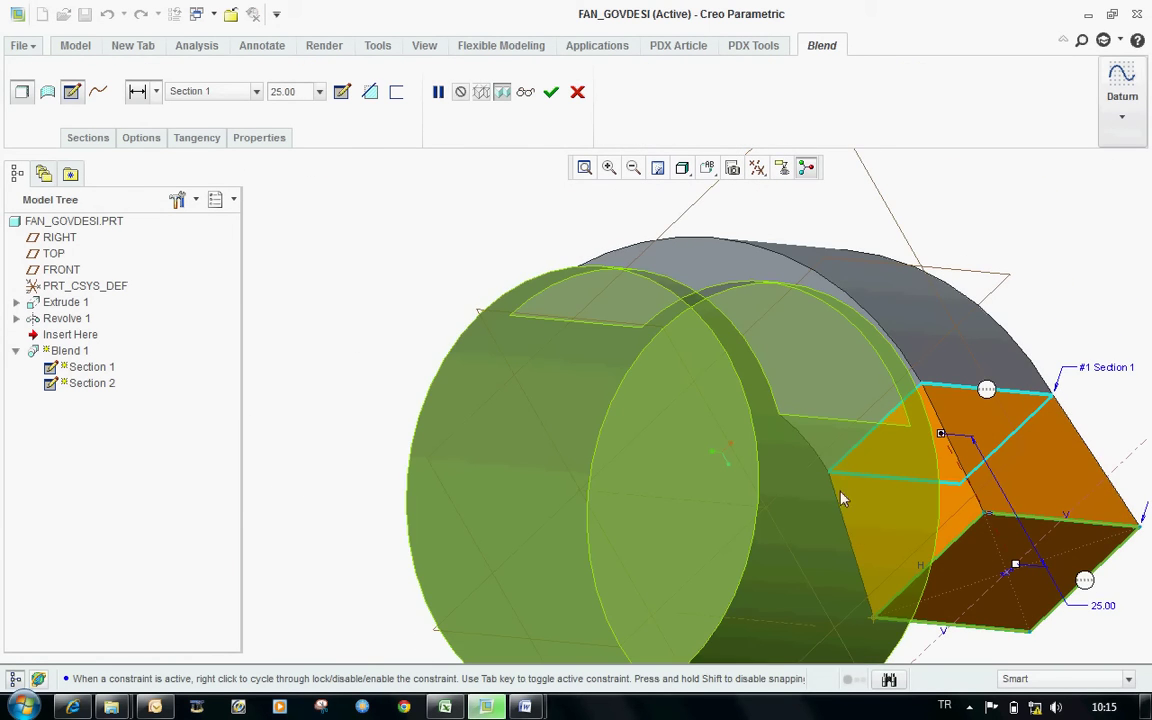
{"action": "middle_click_drag", "start_coordinate": [553, 162], "coordinate": [520, 300]}
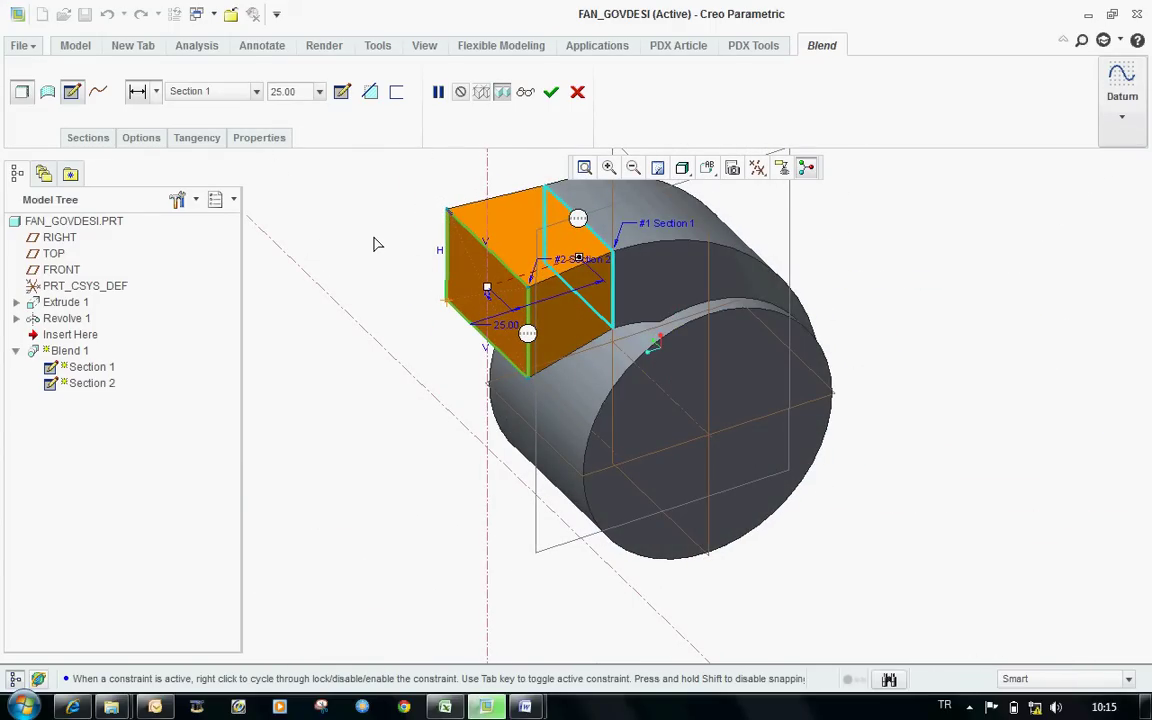
{"action": "left_click", "coordinate": [88, 137]}
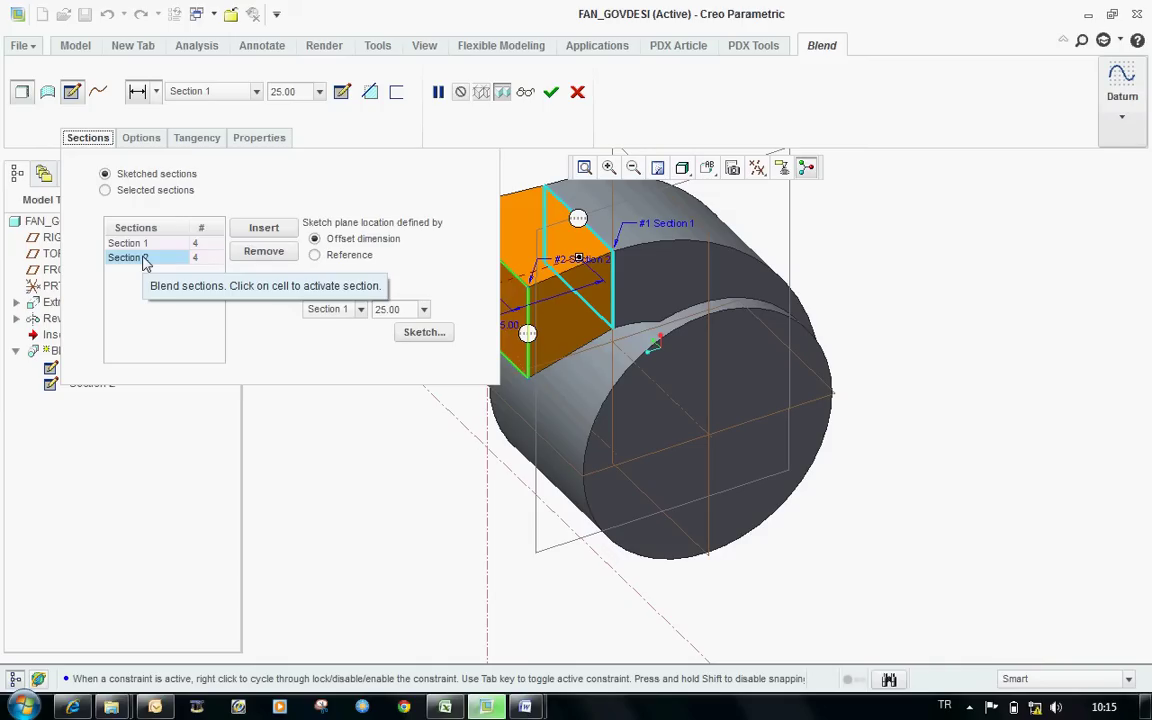
{"action": "left_click", "coordinate": [257, 232]}
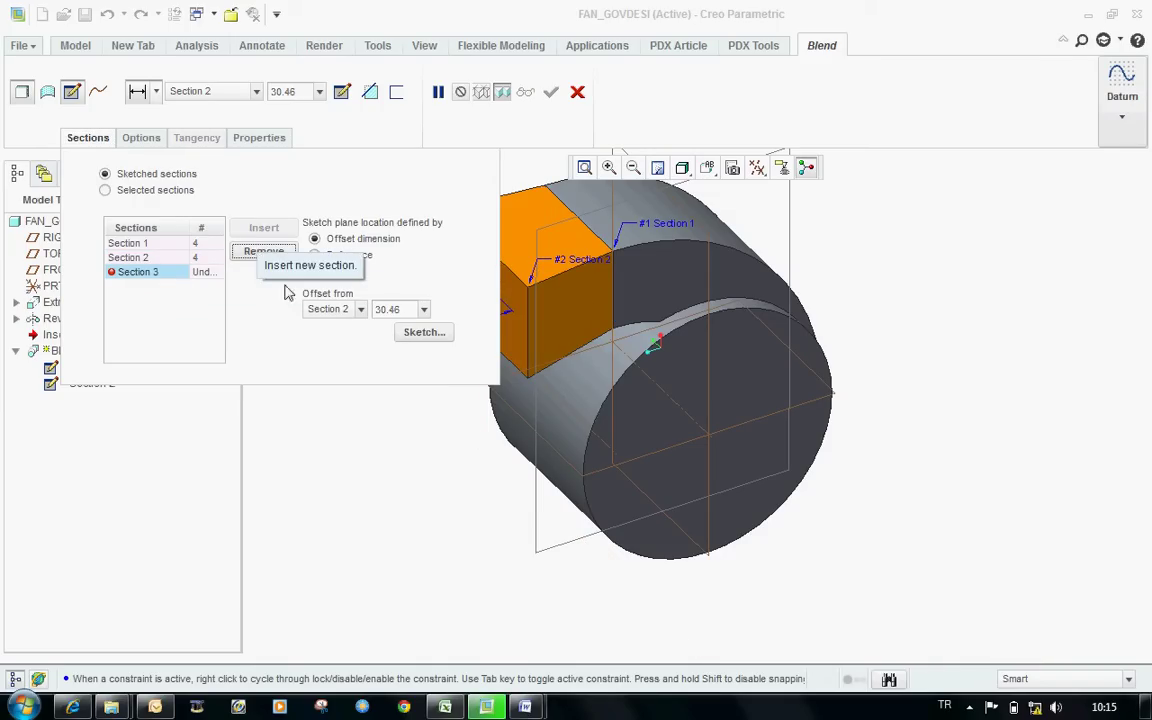
{"action": "left_click", "coordinate": [396, 312]}
{"action": "left_click", "coordinate": [423, 313]}
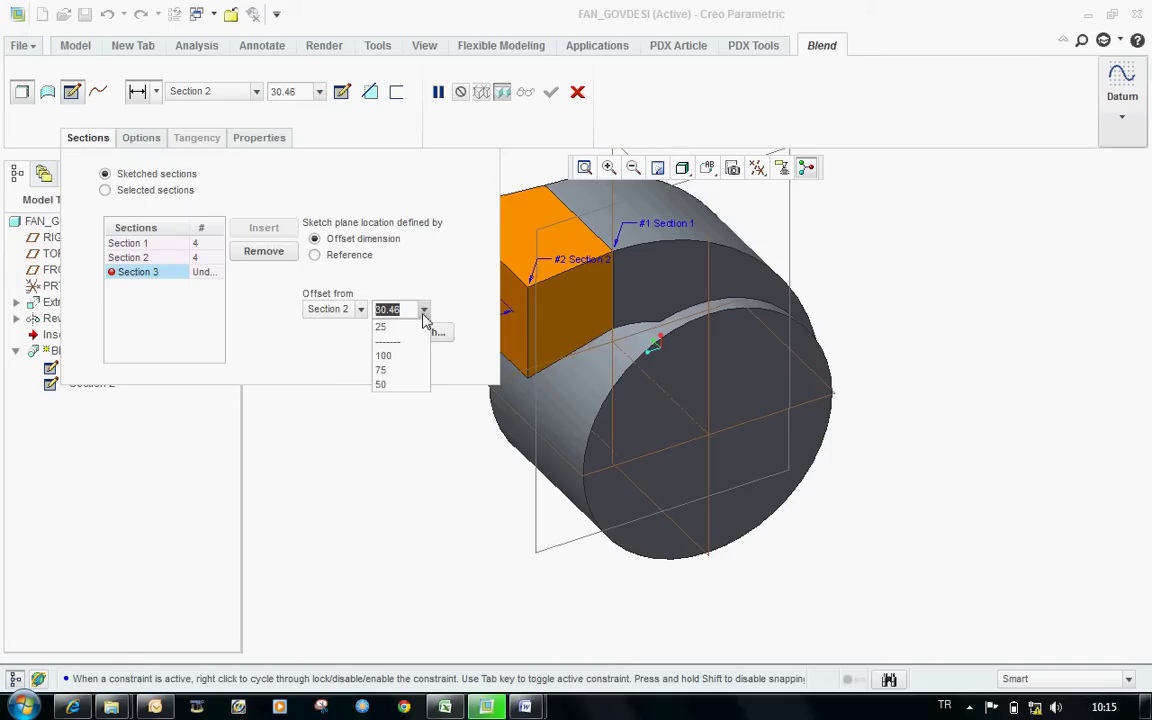
{"action": "left_click", "coordinate": [399, 327]}
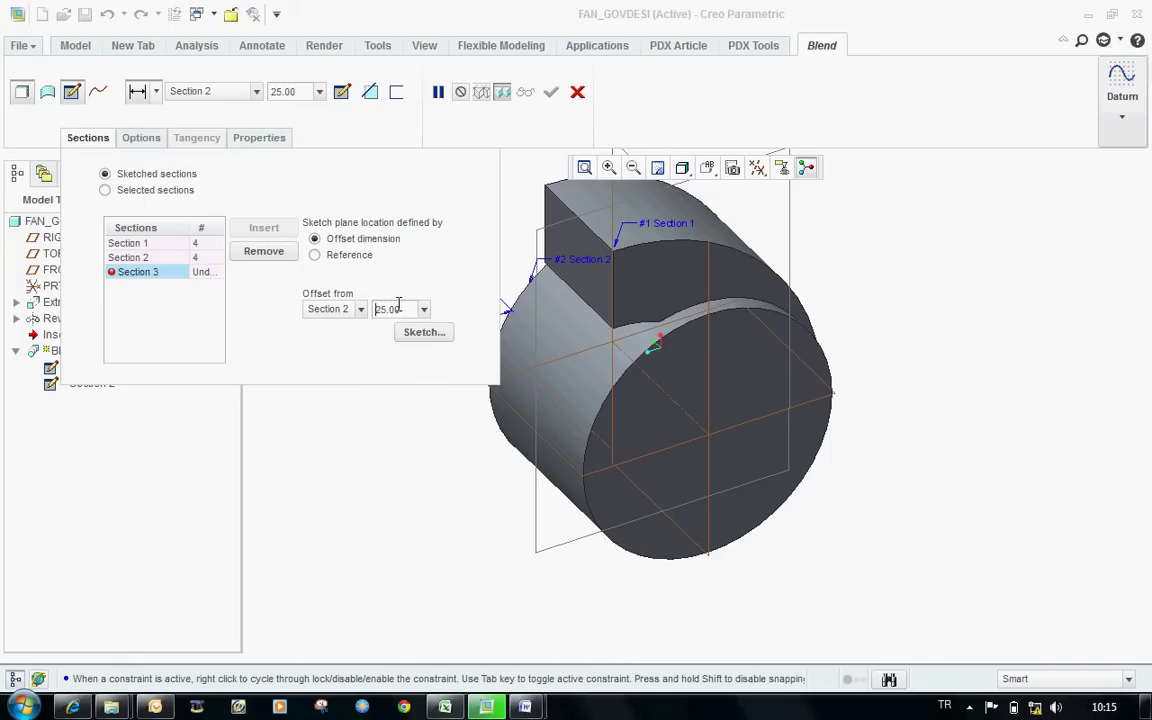
Step: Sketch Section 3 as a center rectangle about 26 by 45 mm, centered on the horizontal reference and flush with the block's outer edge
{"action": "left_click", "coordinate": [422, 333]}
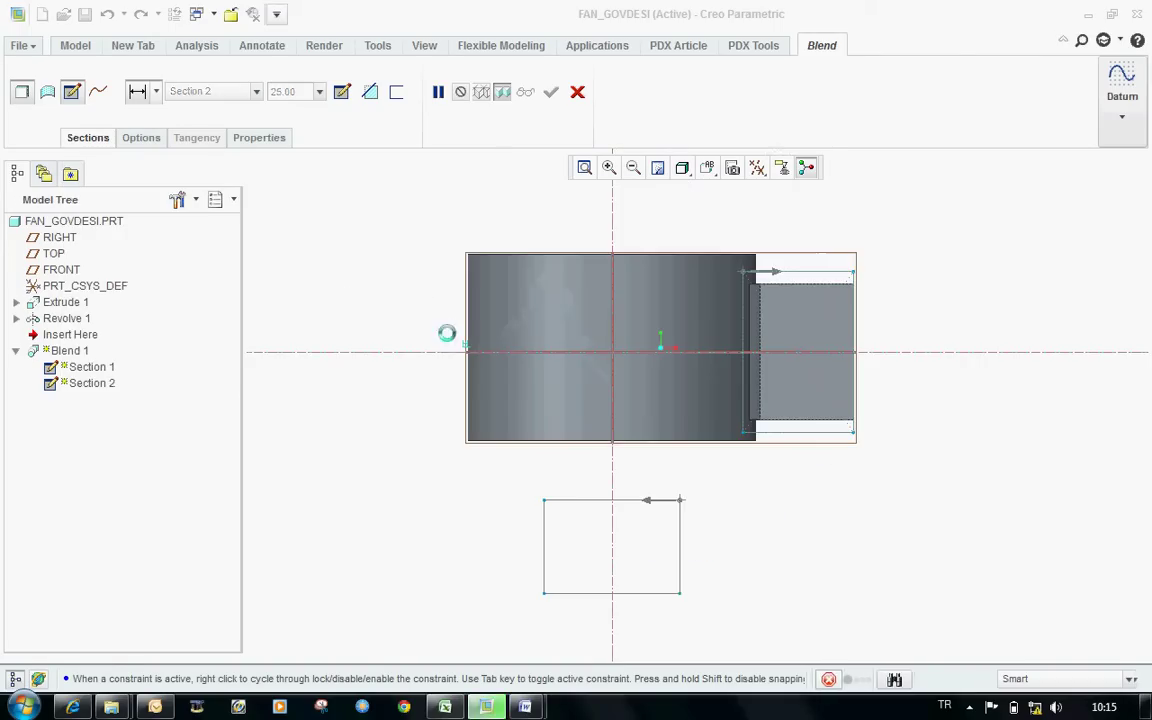
{"action": "scroll", "coordinate": [869, 316], "scroll_direction": "up", "scroll_amount": 2}
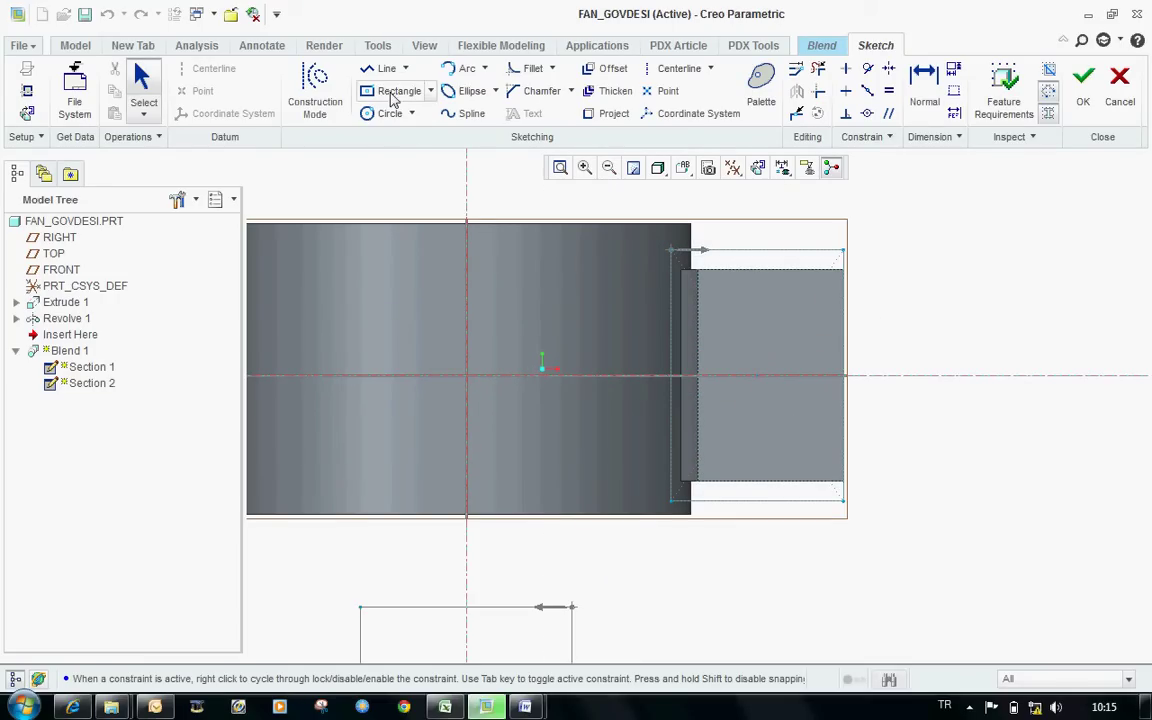
{"action": "left_click", "coordinate": [430, 91]}
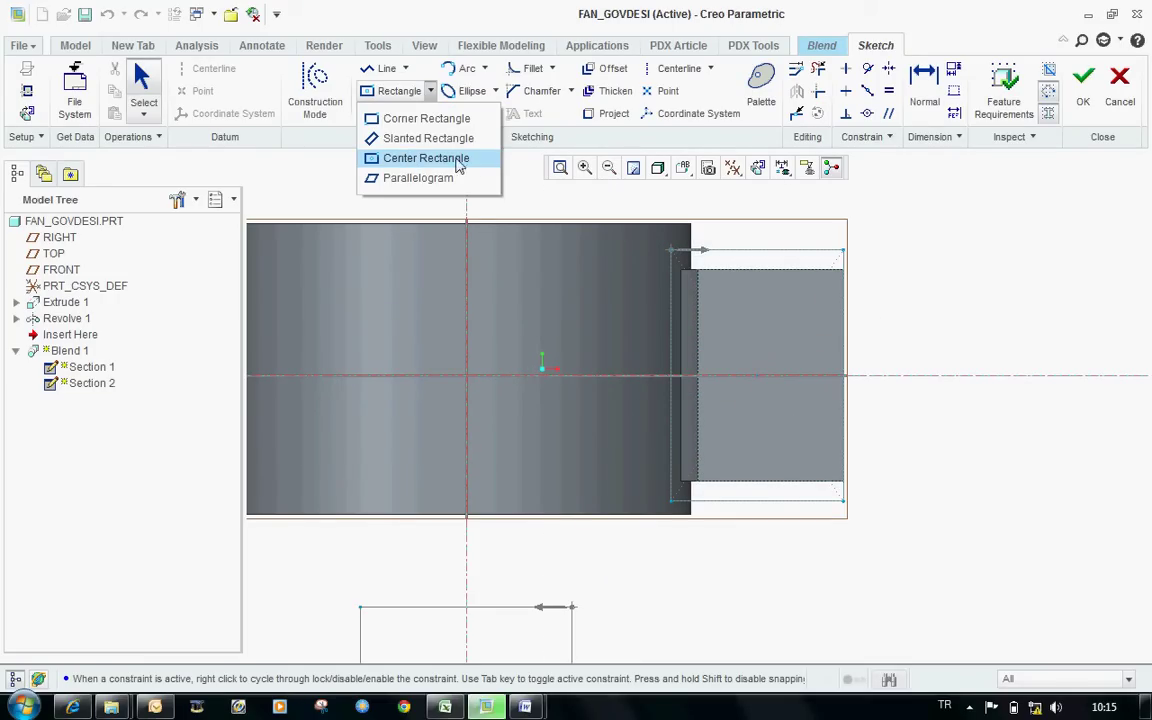
{"action": "left_click", "coordinate": [482, 165]}
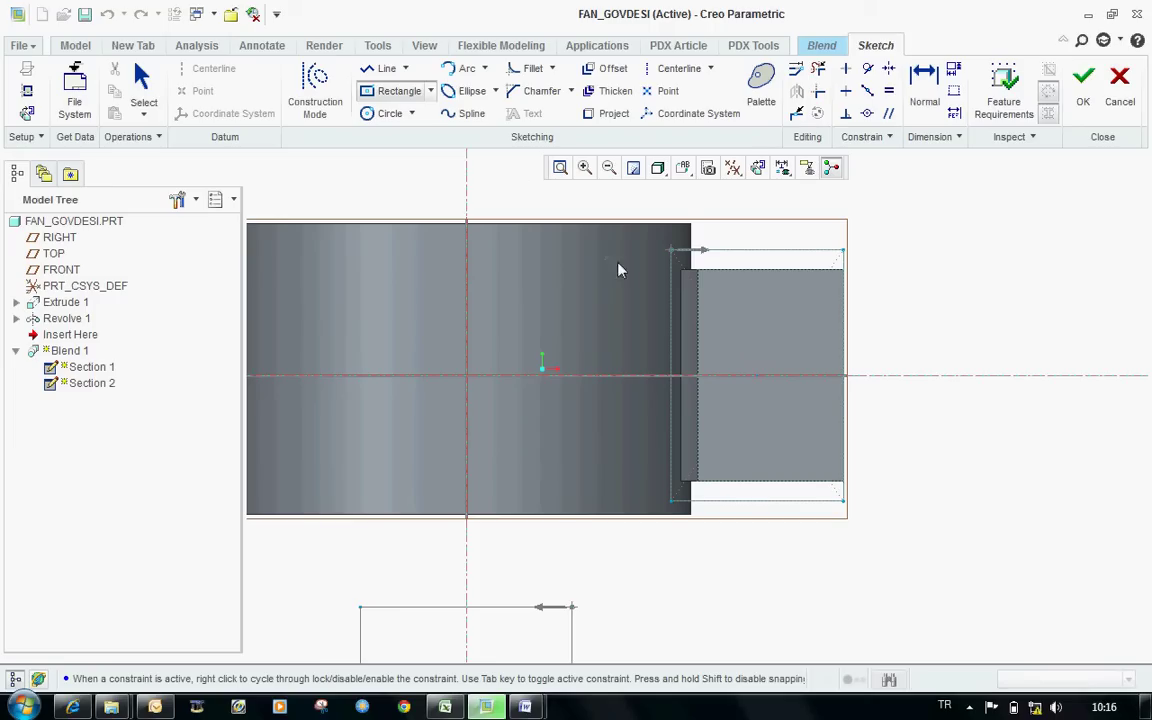
{"action": "left_click", "coordinate": [853, 242]}
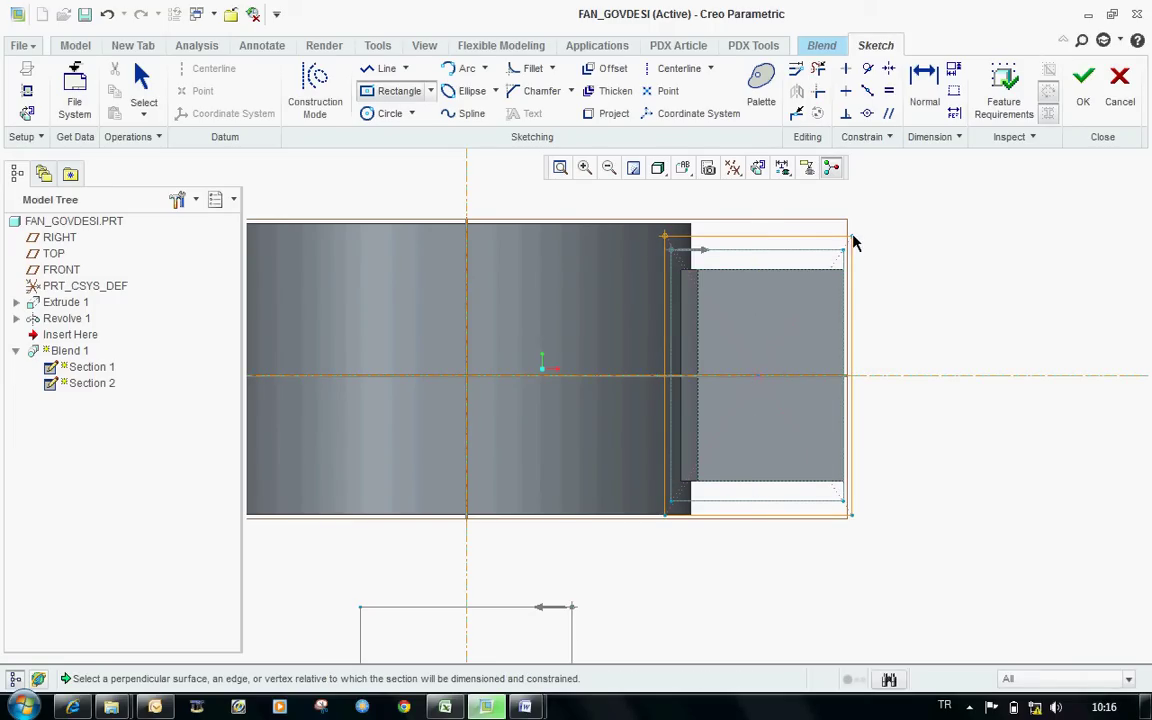
{"action": "left_click", "coordinate": [843, 298]}
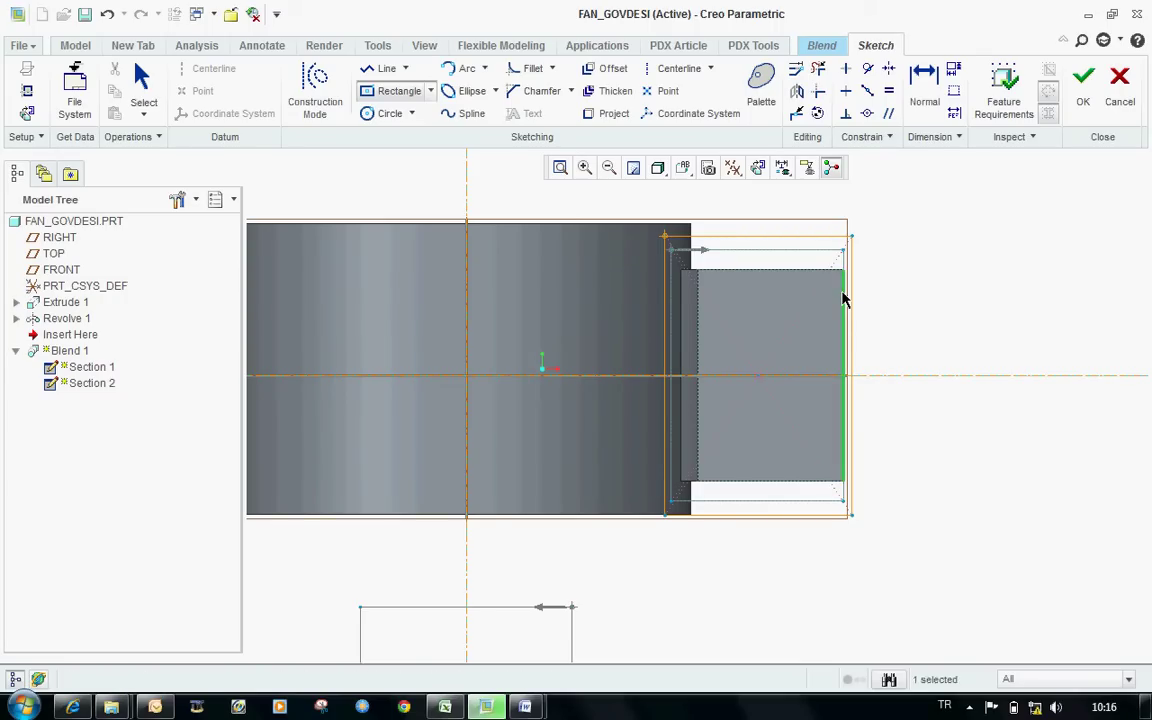
{"action": "left_click", "coordinate": [838, 229]}
{"action": "middle_click", "coordinate": [936, 249]}
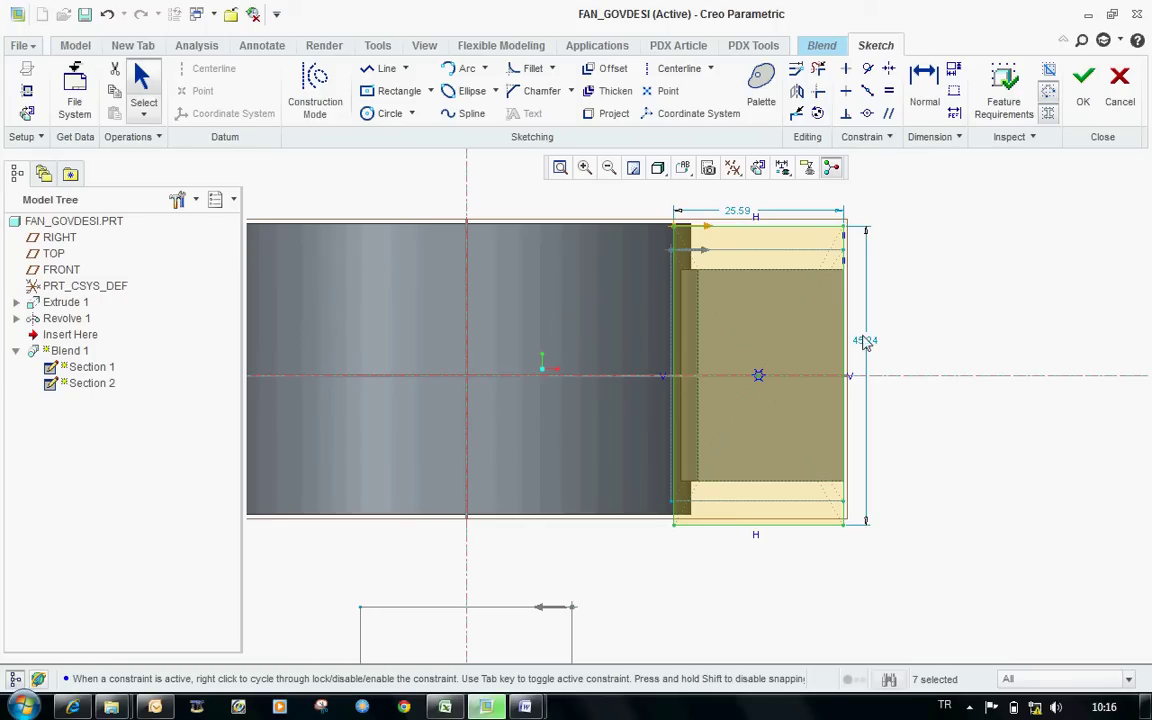
Step: Set the Section 3 rectangle's height to 46 mm and width to 32 mm
{"action": "double_click", "coordinate": [866, 340]}
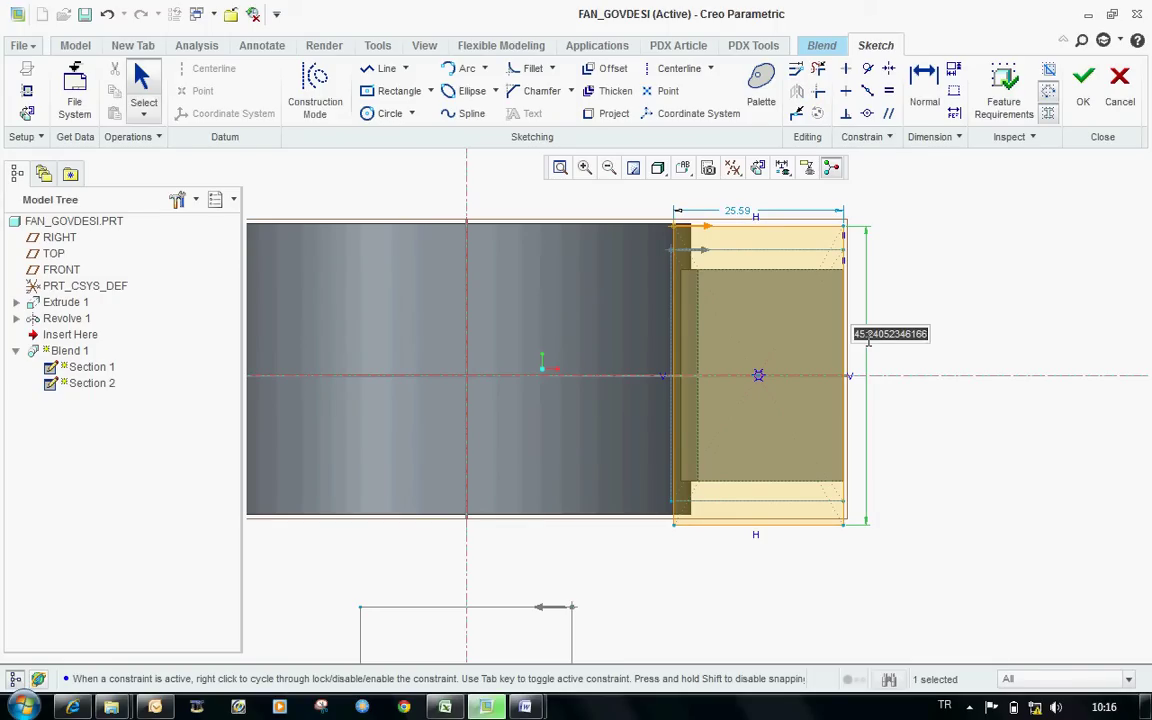
{"action": "type", "text": "46"}
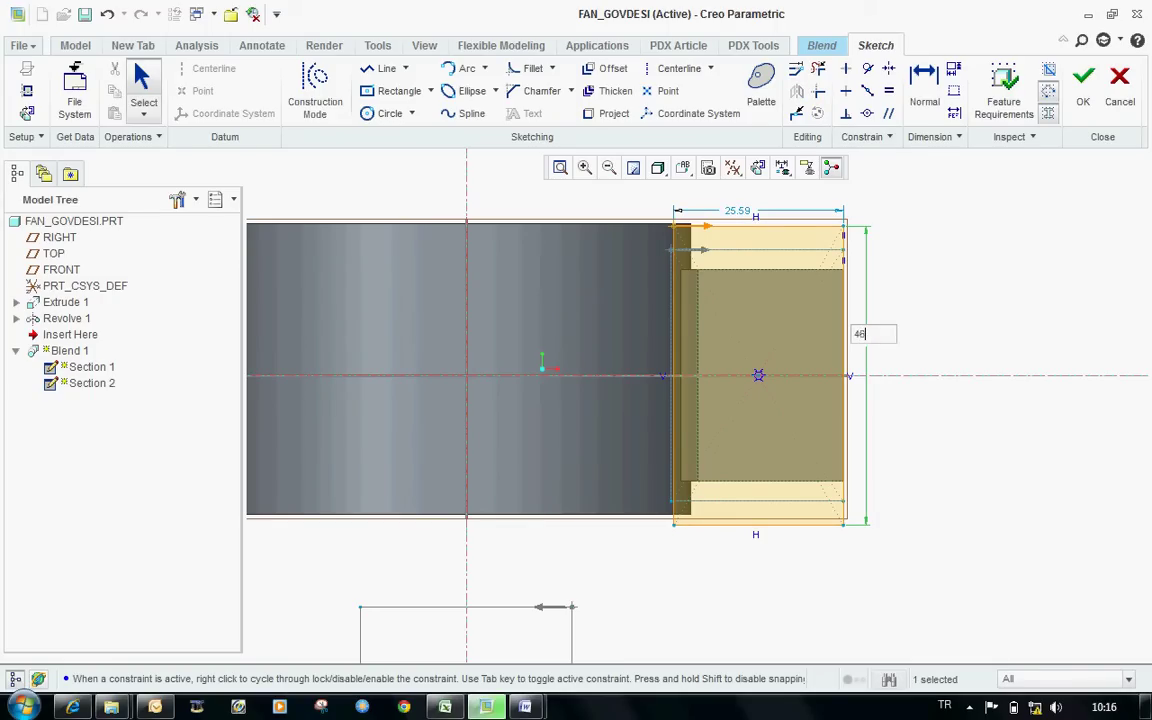
{"action": "key", "text": "Return"}
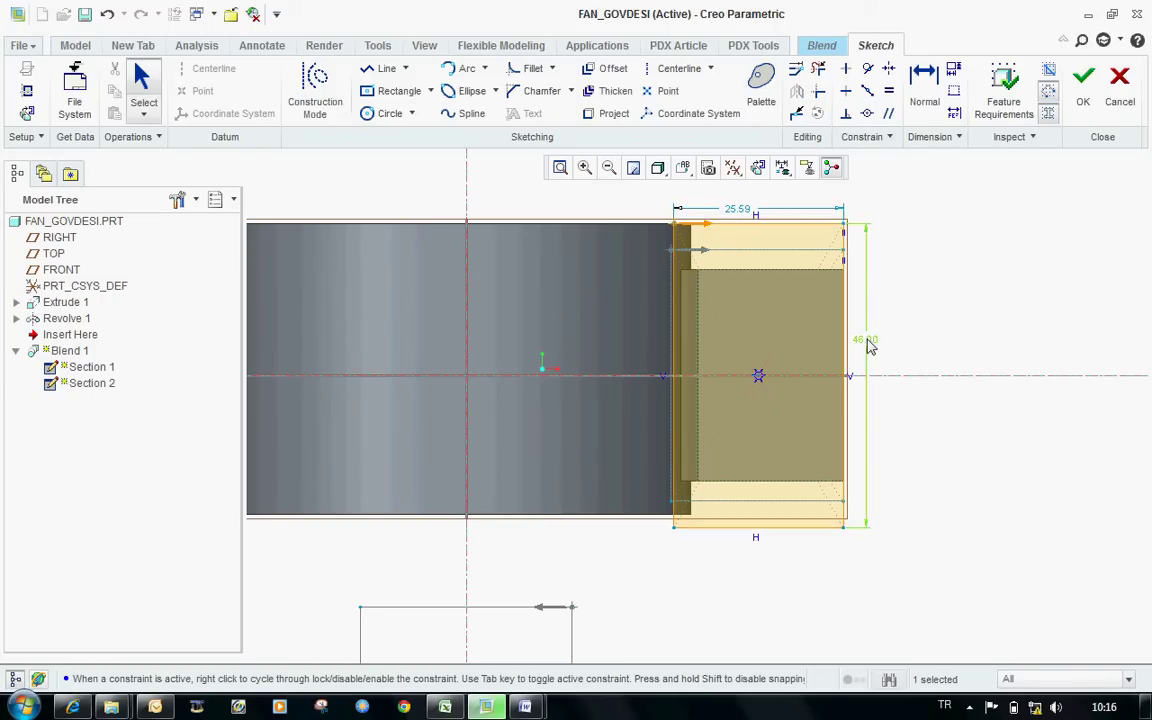
{"action": "double_click", "coordinate": [737, 214]}
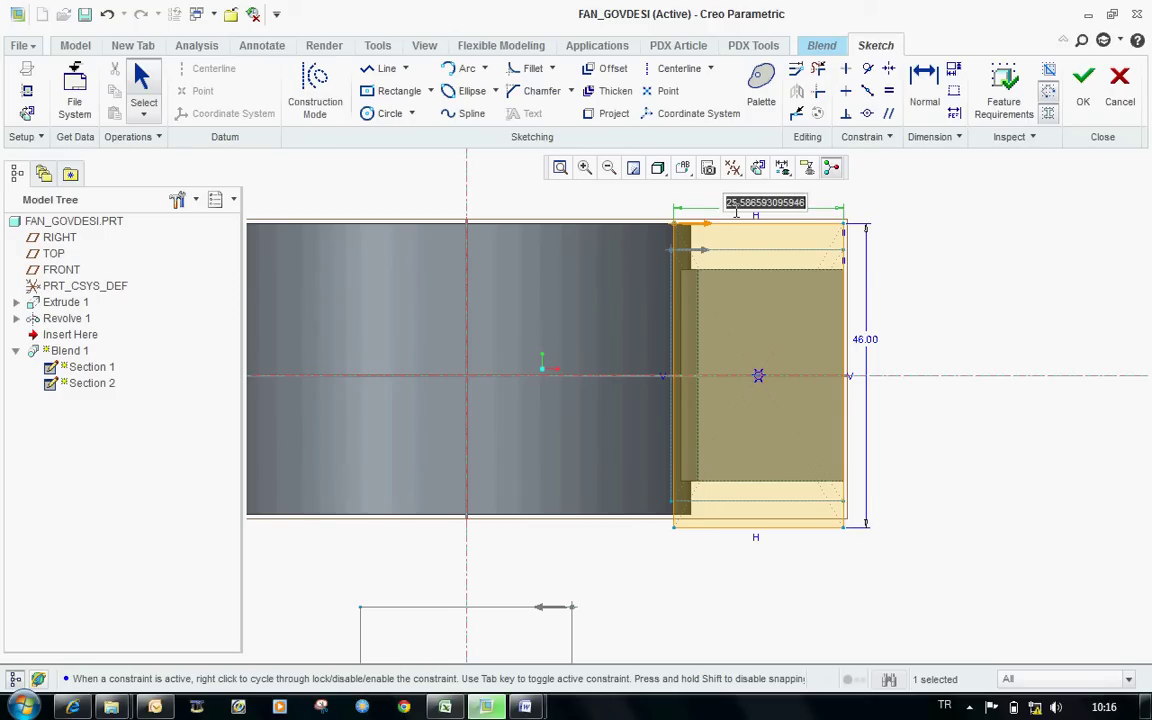
{"action": "type", "text": "32"}
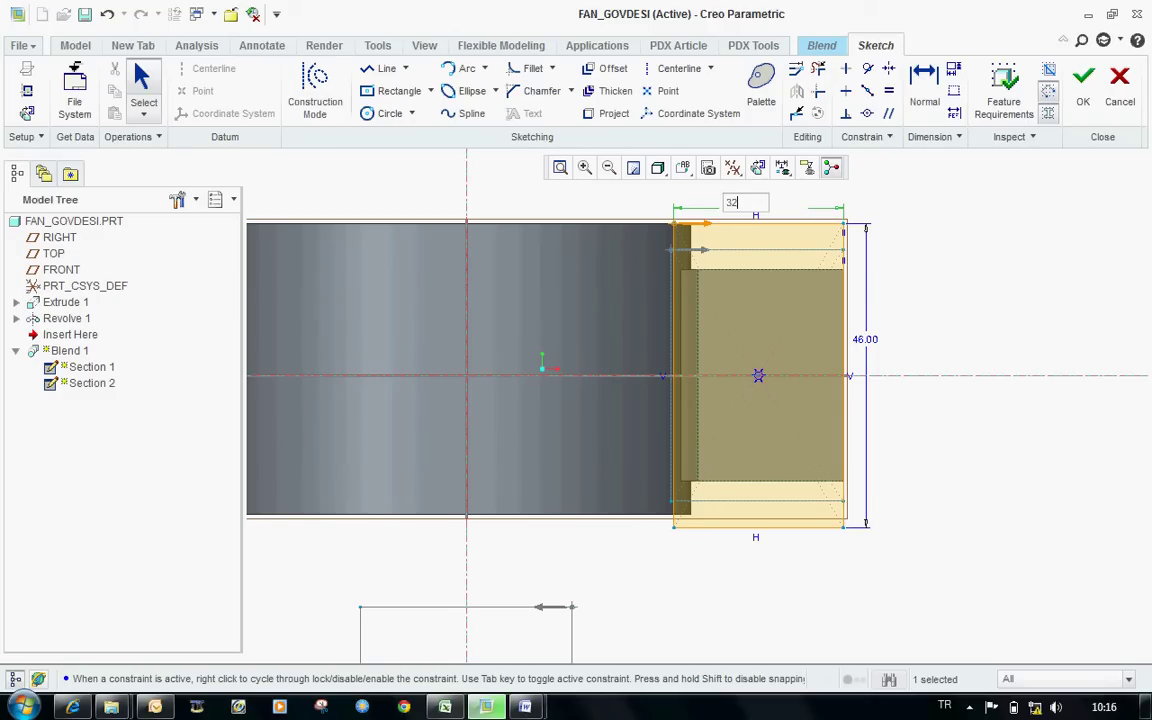
{"action": "key", "text": "Return"}
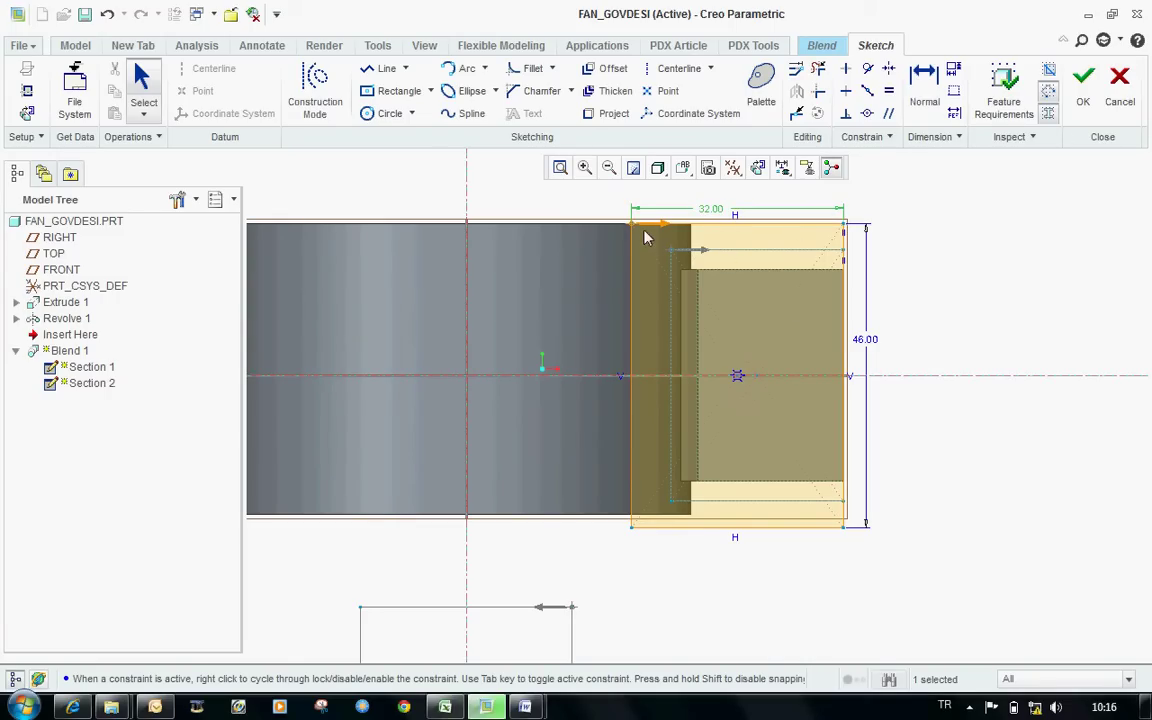
Step: Move Section 3's start point to the rectangle's lower inner corner, return it to the upper inner corner, and finish the sketch
{"action": "right_click", "coordinate": [634, 530]}
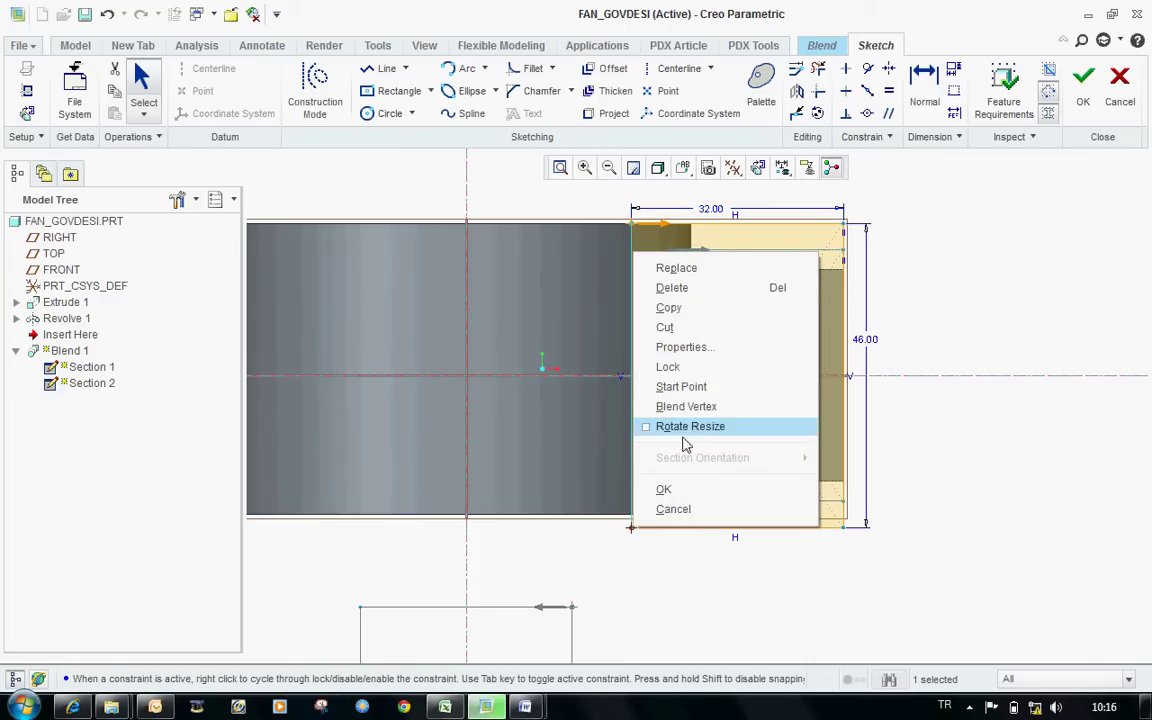
{"action": "left_click", "coordinate": [688, 388]}
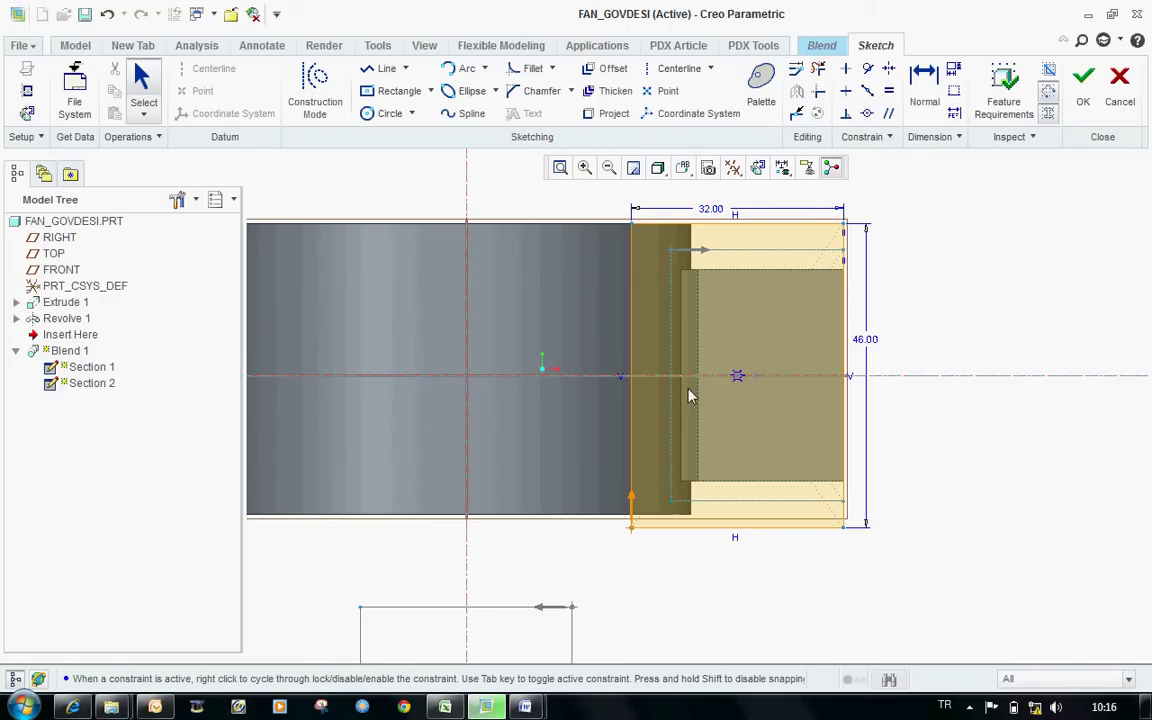
{"action": "right_click", "coordinate": [631, 224]}
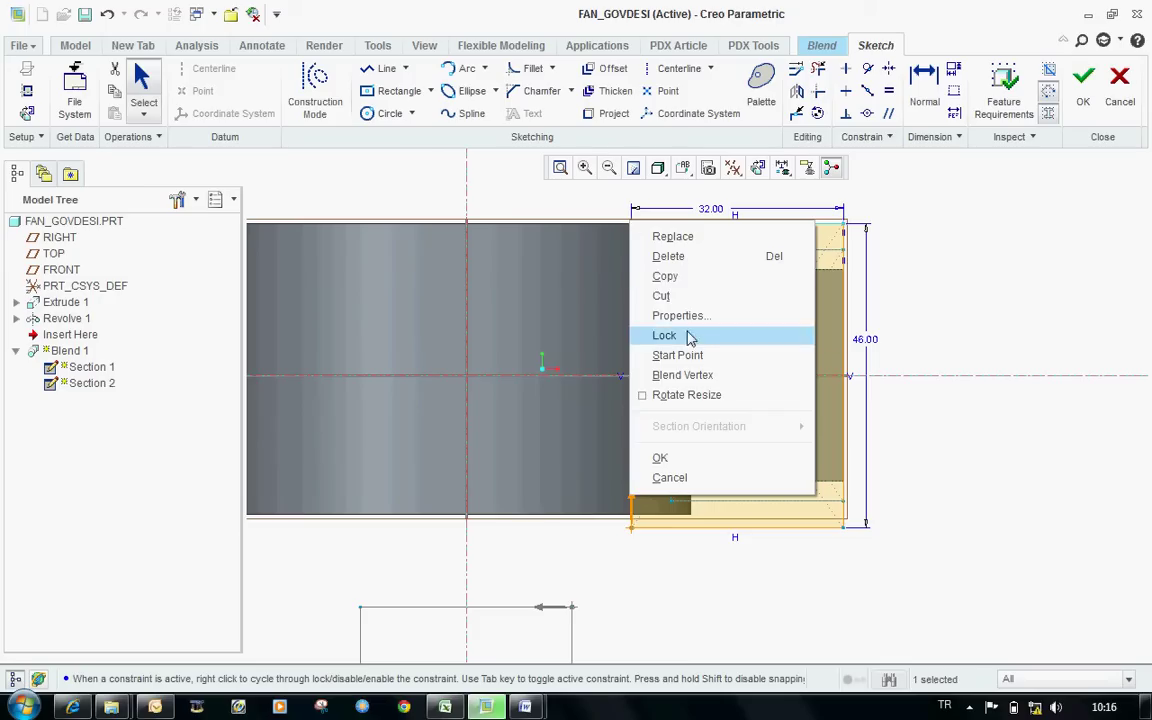
{"action": "left_click", "coordinate": [705, 356]}
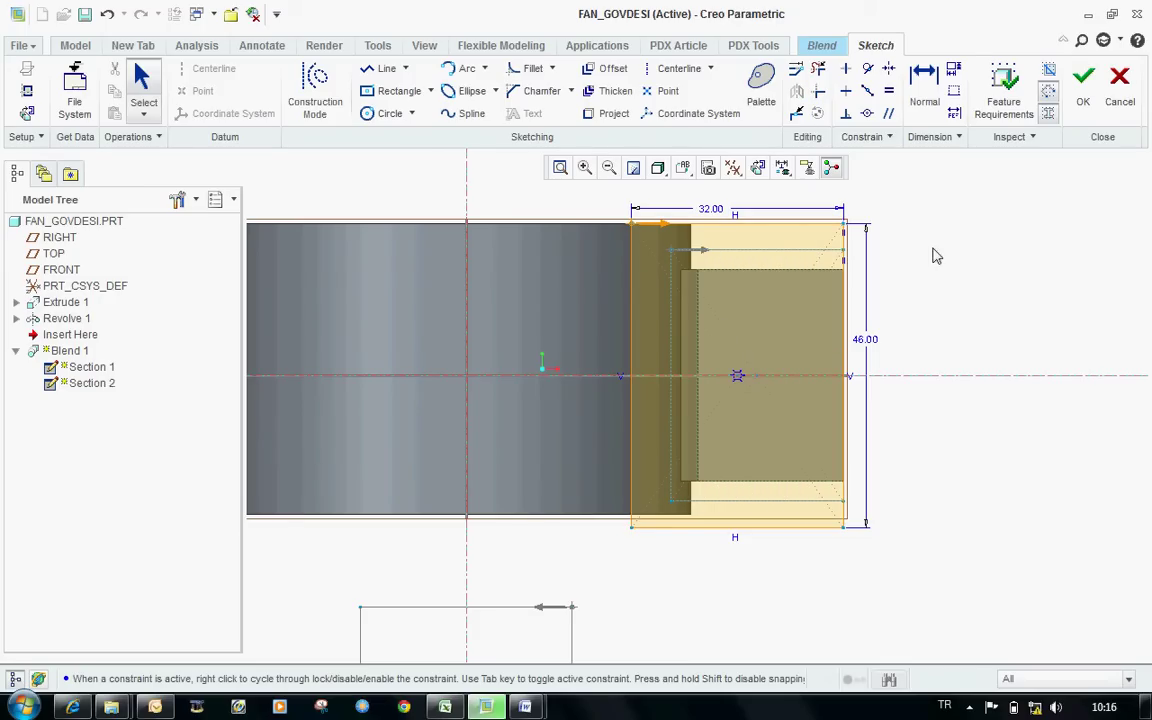
{"action": "left_click", "coordinate": [1083, 88]}
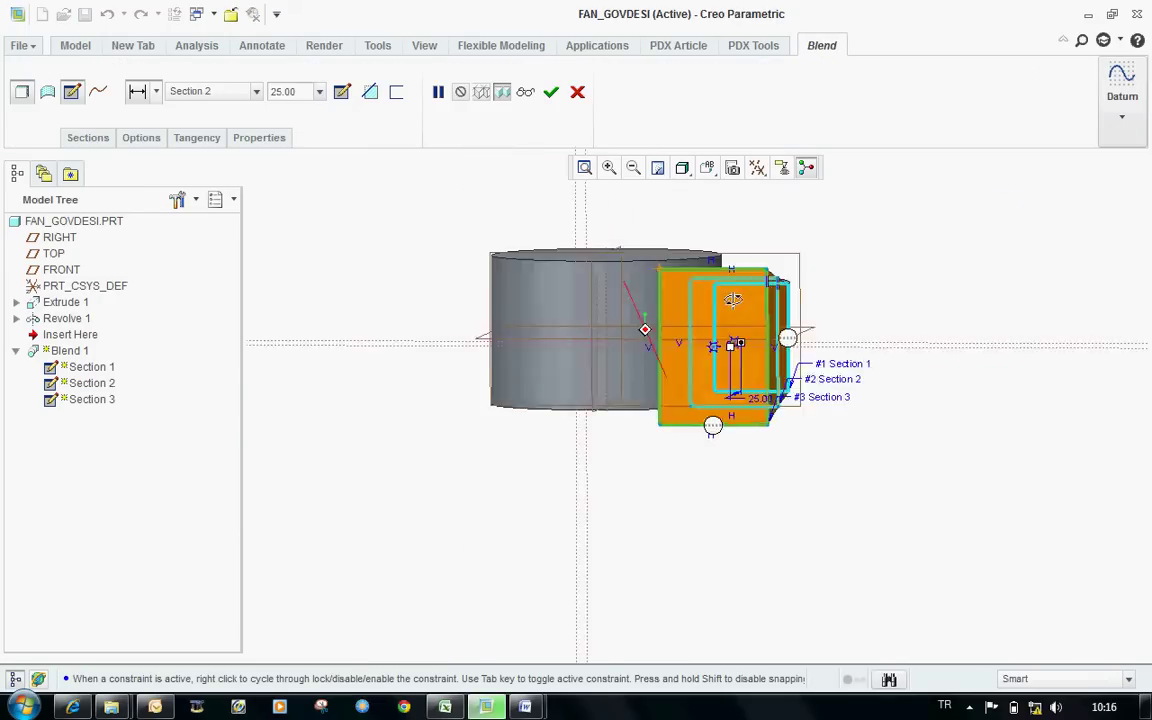
Step: Complete the three-section blend extending from the revolved block's end face
{"action": "middle_click_drag", "start_coordinate": [667, 231], "coordinate": [581, 331]}
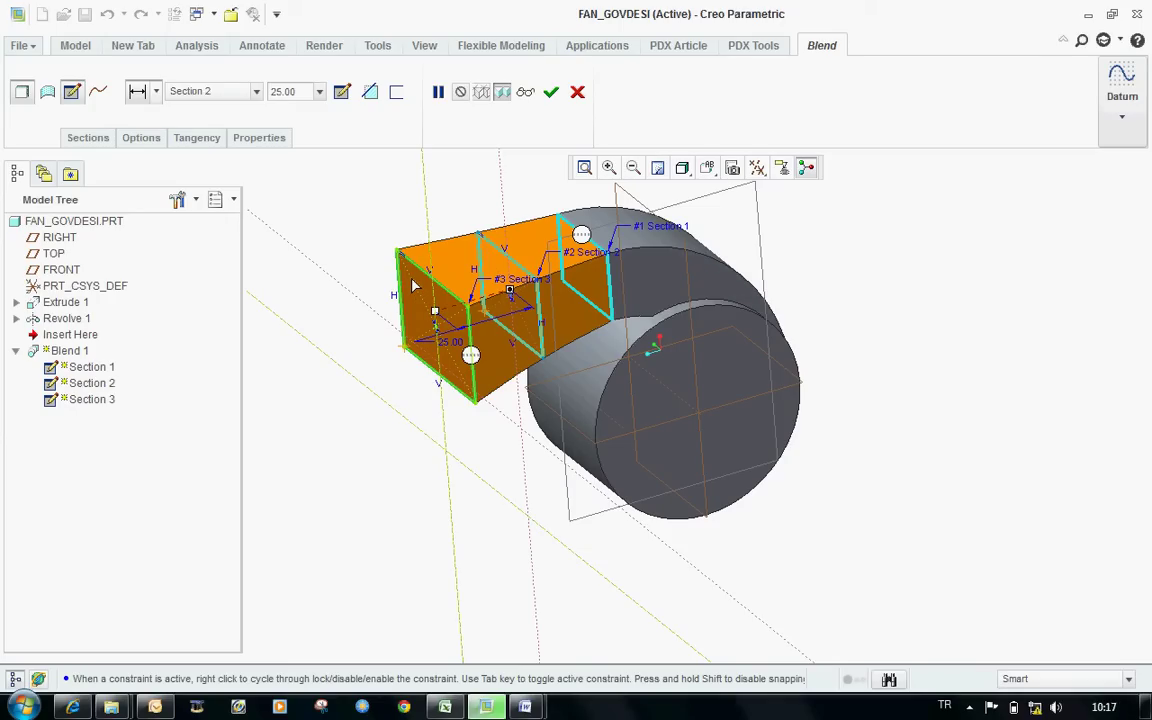
{"action": "left_click", "coordinate": [550, 92]}
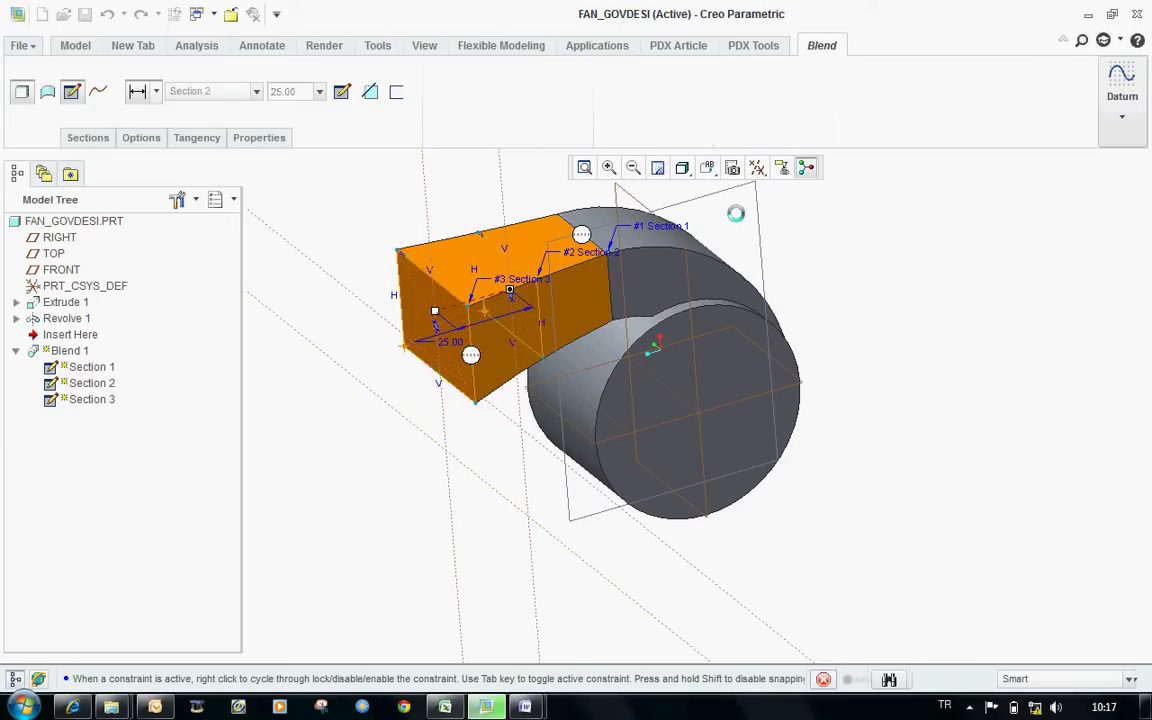
{"action": "middle_click_drag", "start_coordinate": [858, 284], "coordinate": [646, 230]}
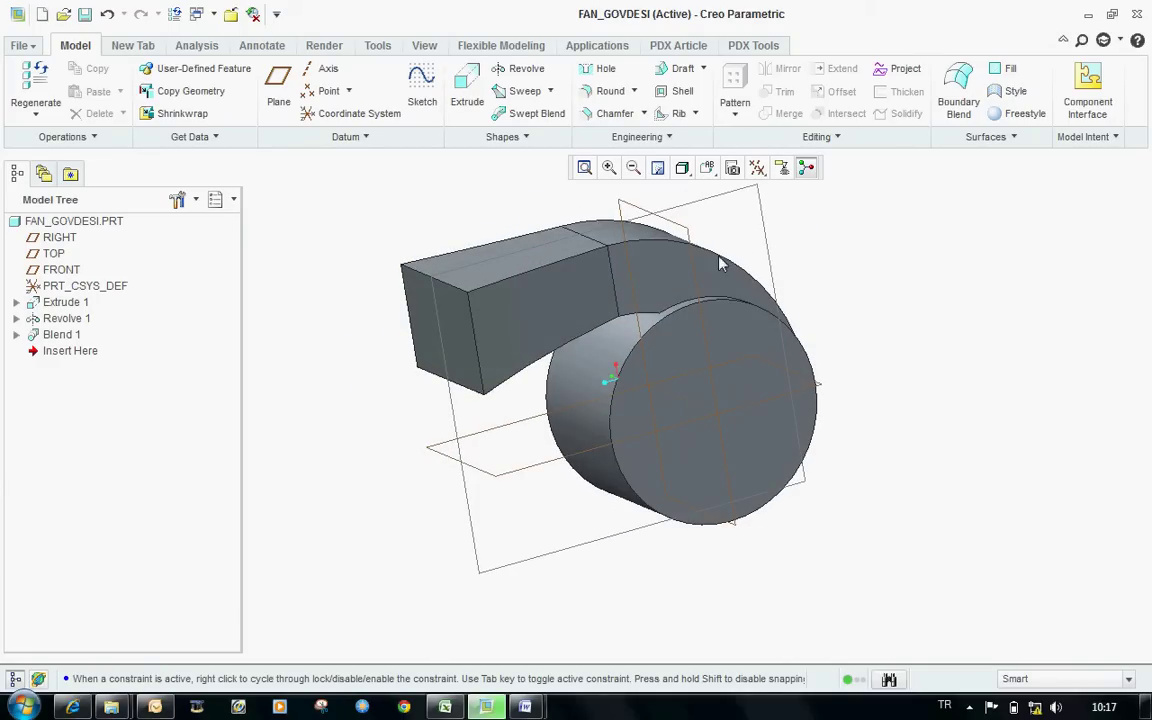
Step: Round the two side edges and the inner edge where the blend meets the revolved block with a 50 mm radius
{"action": "left_click", "coordinate": [608, 91]}
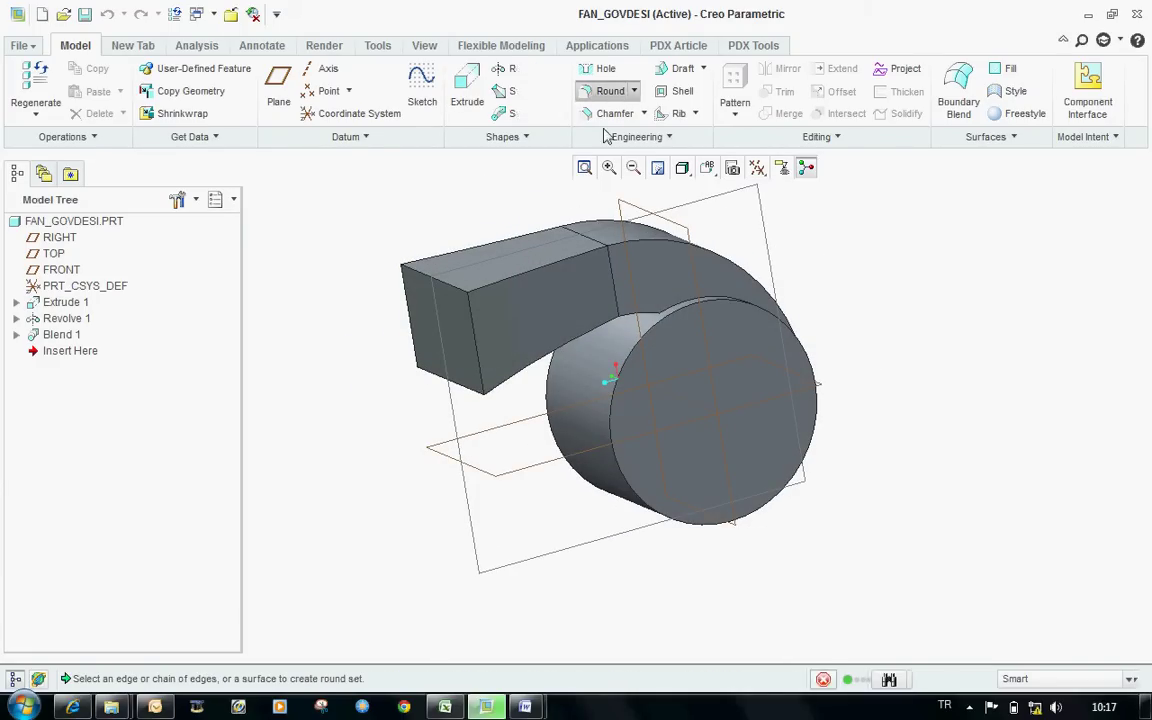
{"action": "left_click", "coordinate": [614, 281]}
{"action": "middle_click_drag", "start_coordinate": [614, 281], "coordinate": [677, 202]}
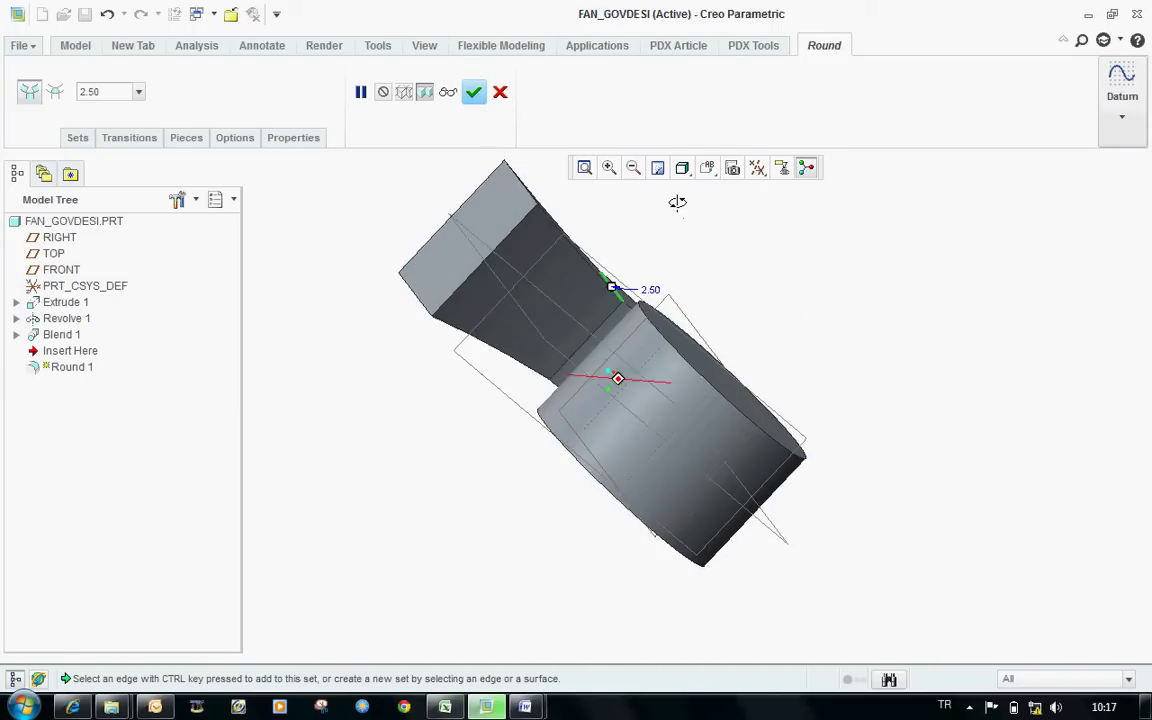
{"action": "scroll", "coordinate": [605, 325], "scroll_direction": "up", "scroll_amount": 3}
{"action": "middle_click_drag", "start_coordinate": [605, 325], "coordinate": [519, 437]}
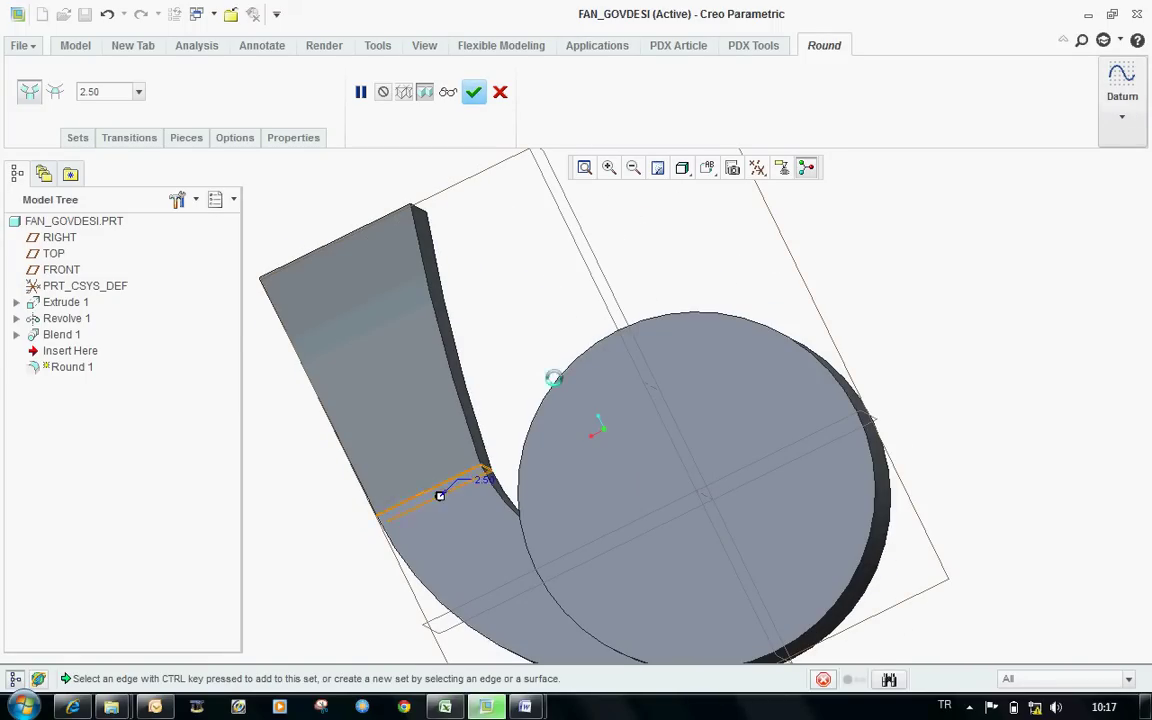
{"action": "middle_click_drag", "start_coordinate": [437, 492], "coordinate": [491, 452]}
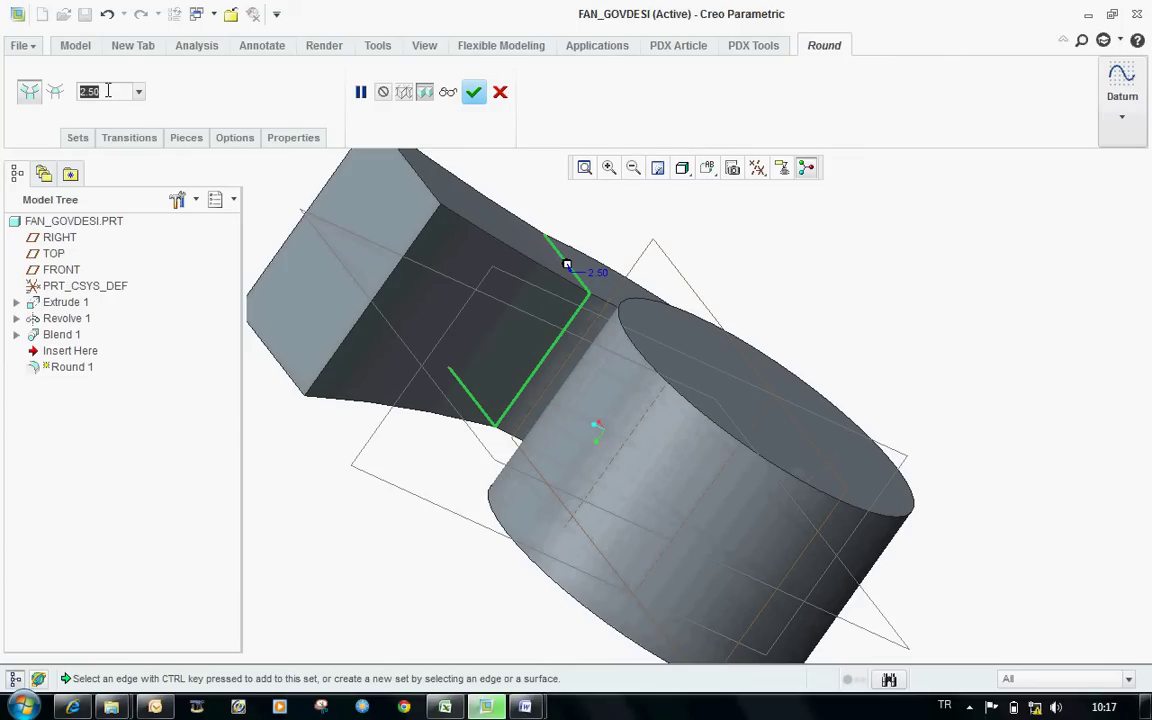
{"action": "type", "text": "50"}
{"action": "key", "text": "Return"}
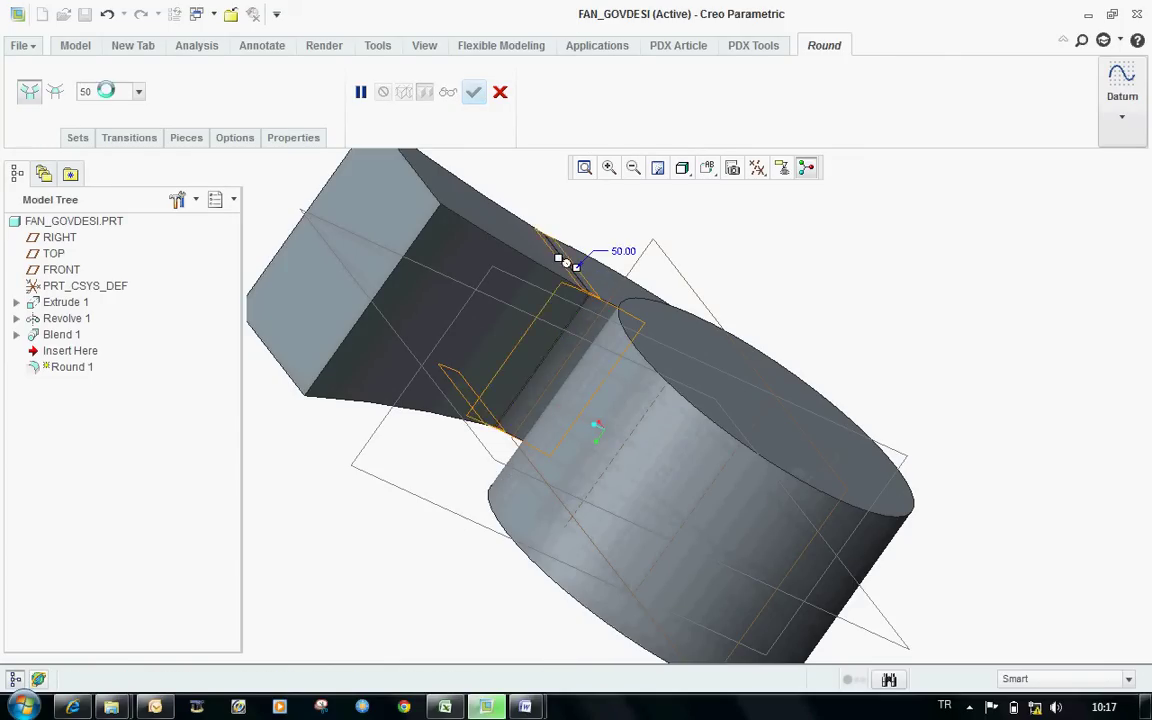
{"action": "middle_click_drag", "start_coordinate": [550, 257], "coordinate": [594, 311]}
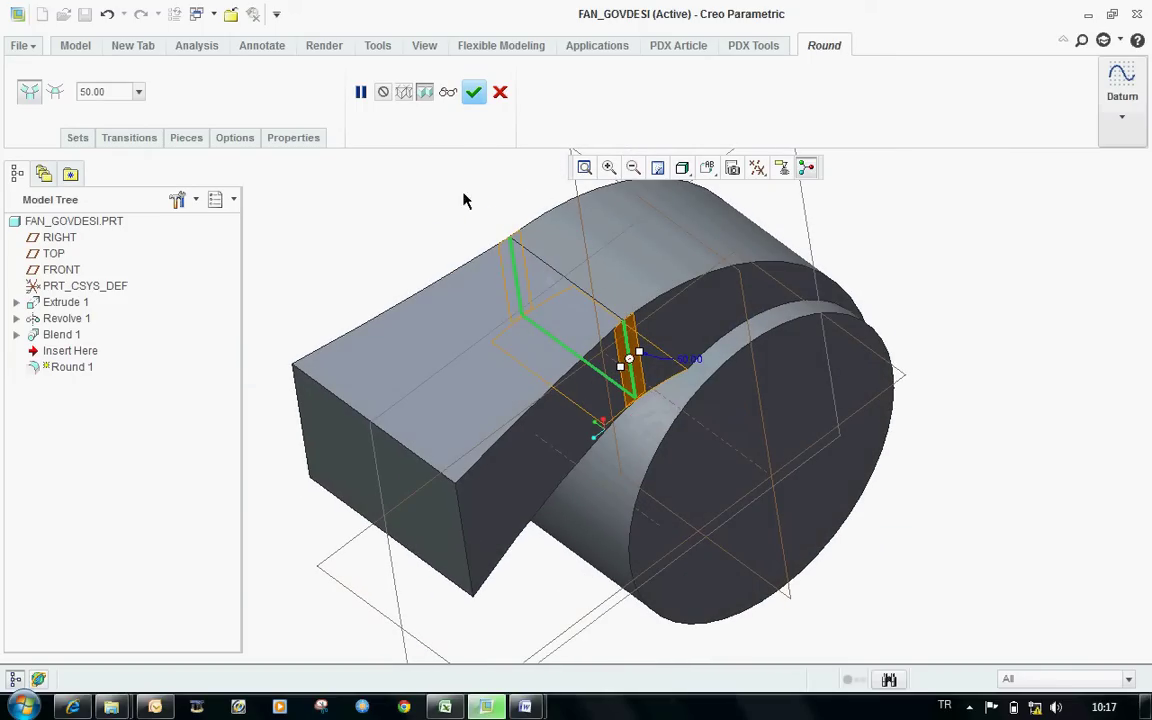
{"action": "left_click", "coordinate": [473, 92]}
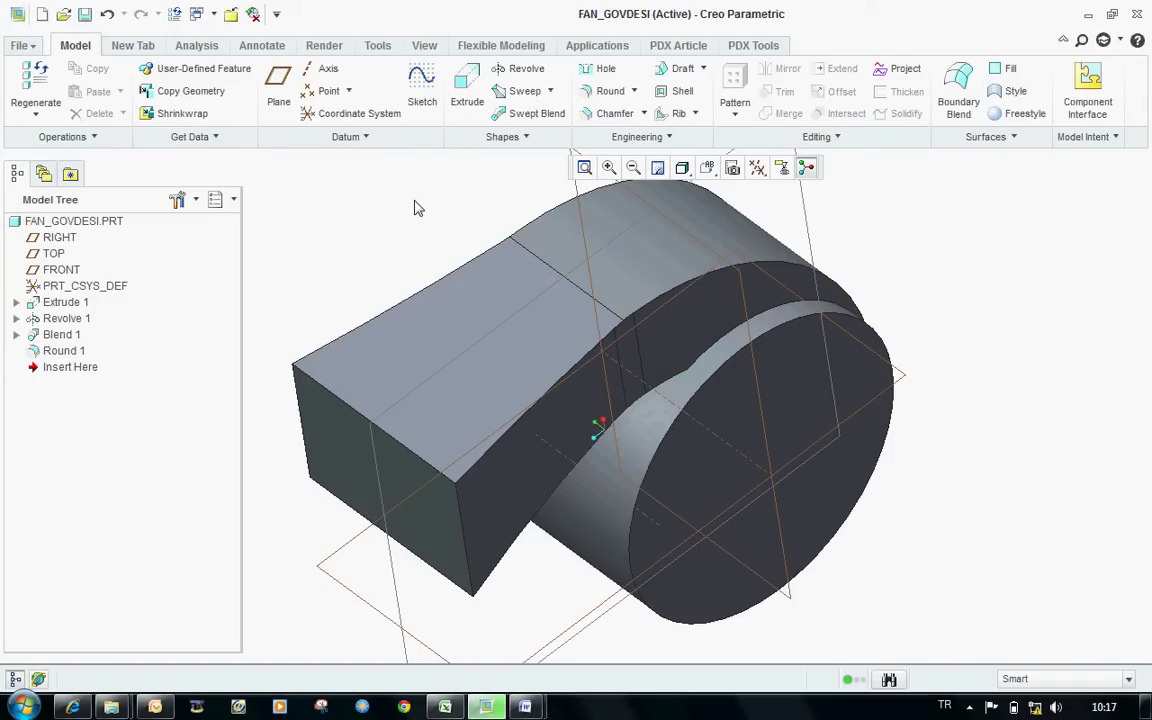
Step: Start another round and select the blend's four lengthwise edges together as an intent edge set
{"action": "left_click", "coordinate": [608, 91]}
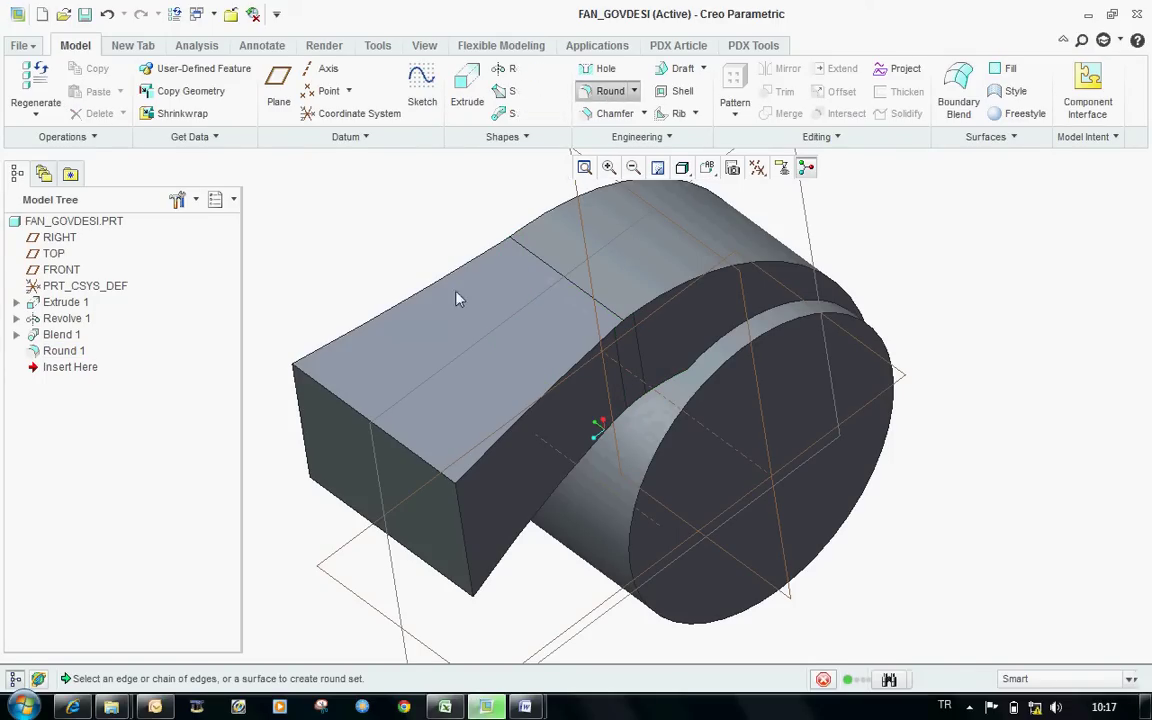
{"action": "right_click", "coordinate": [491, 452]}
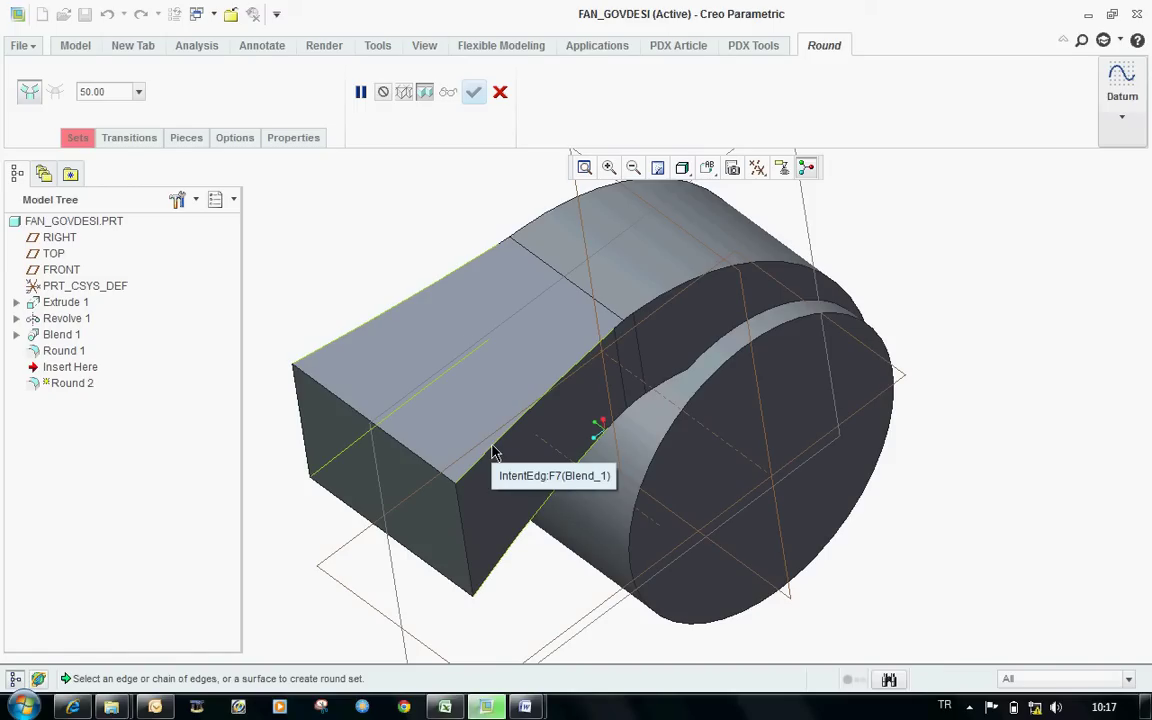
{"action": "left_click", "coordinate": [491, 452]}
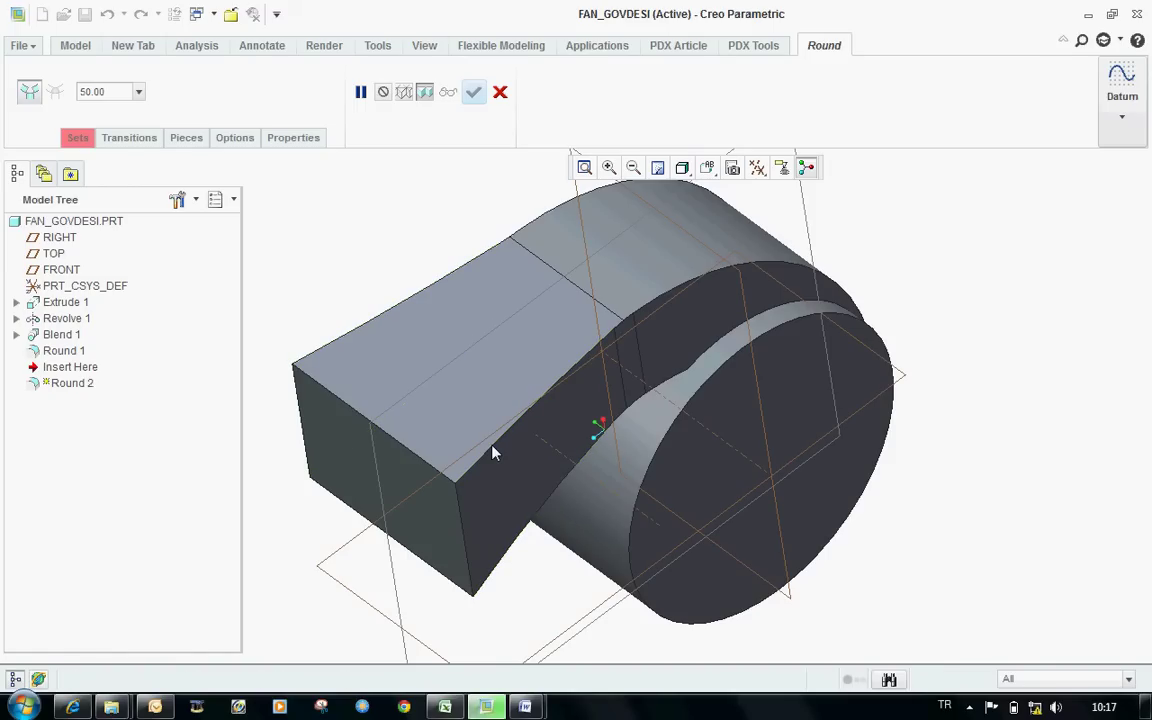